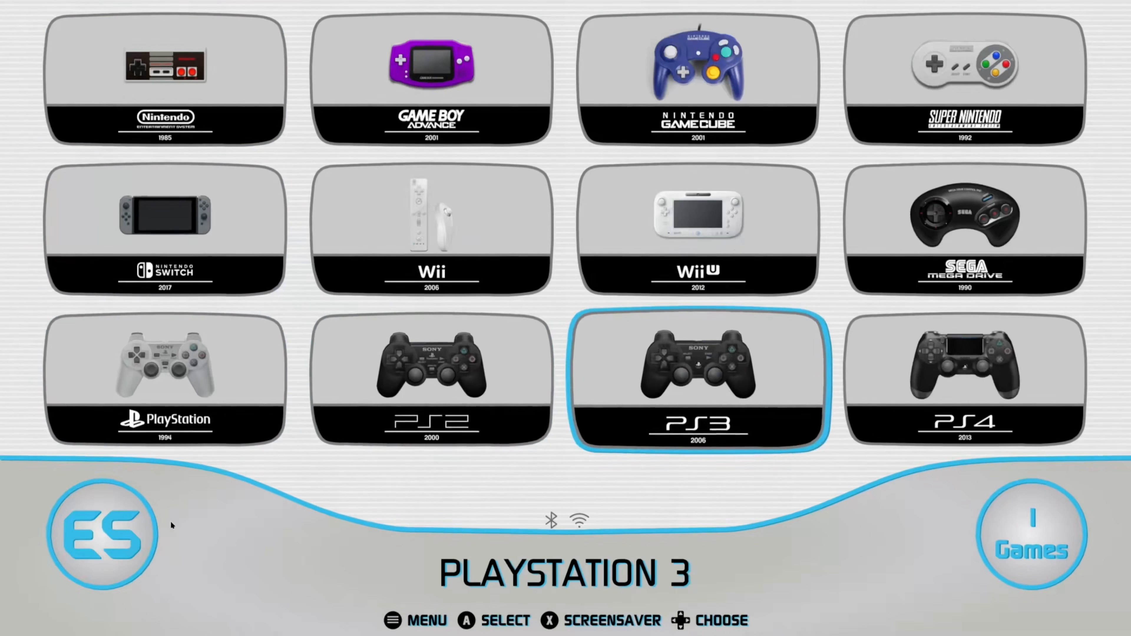
key("Right")
key("Return")
key("Return")
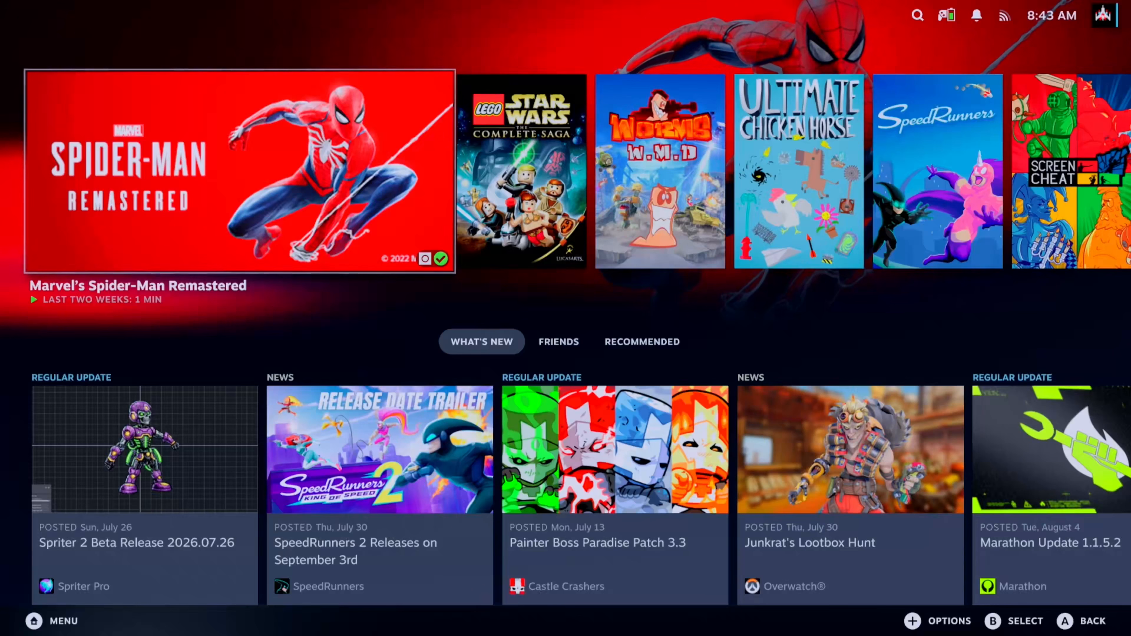
key("Right")
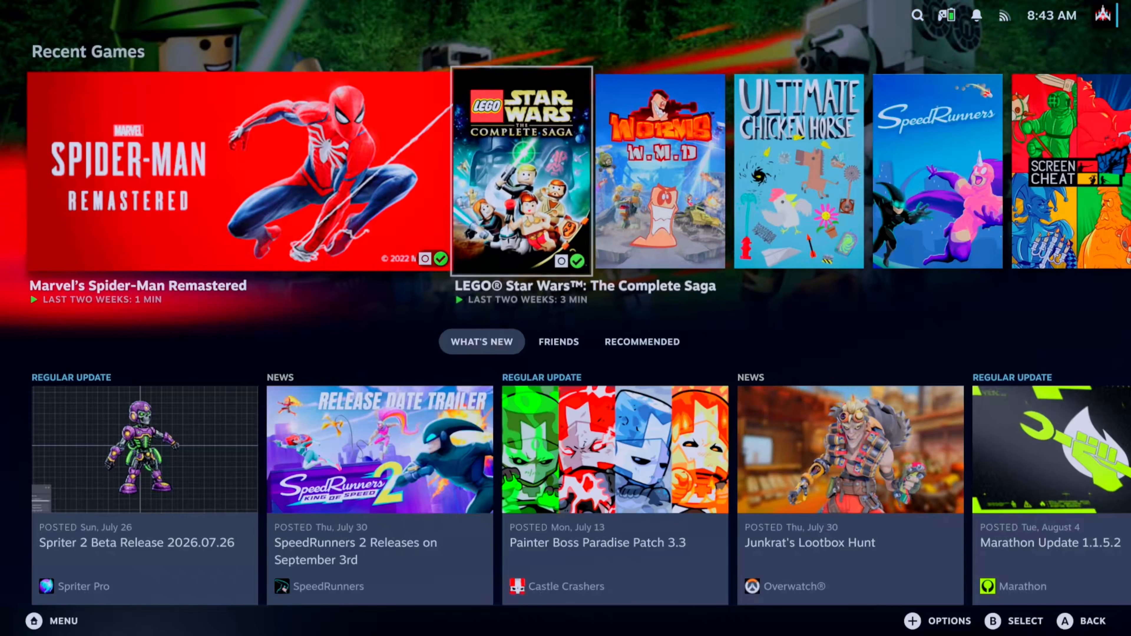
key("Left")
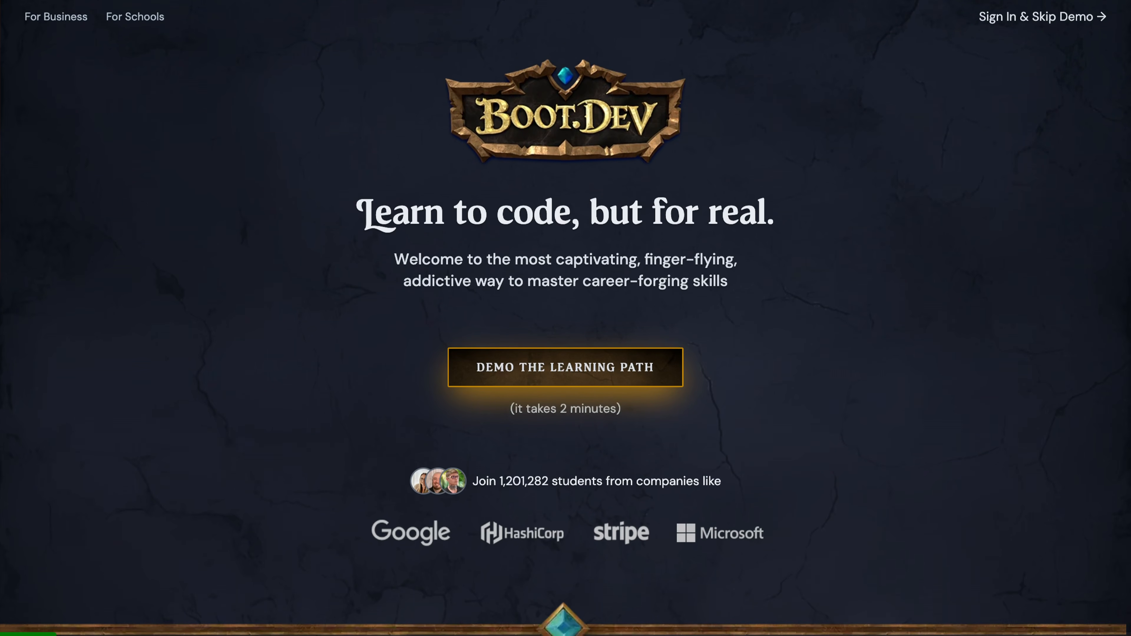
scroll(565, 319, "down", 20)
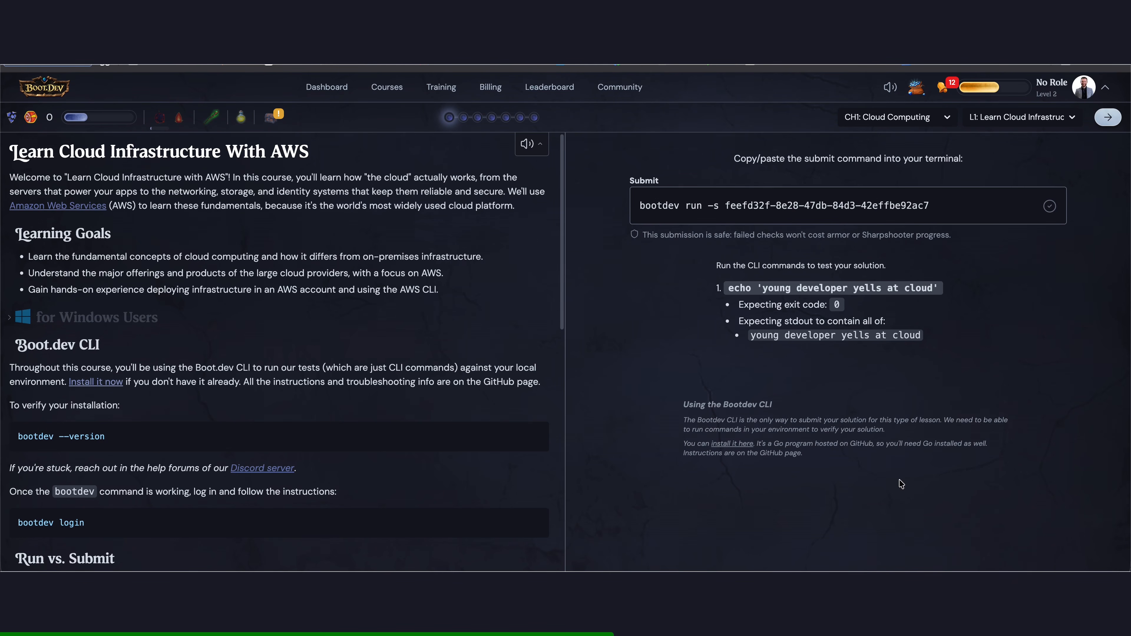
left_click(555, 583)
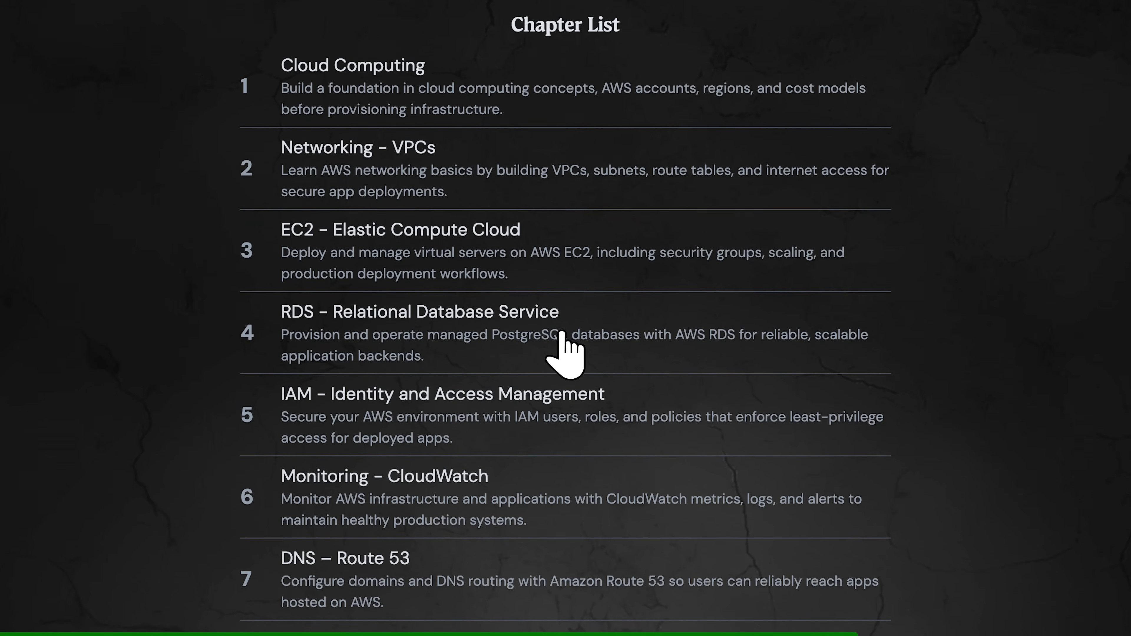
scroll(564, 349, "down", 2)
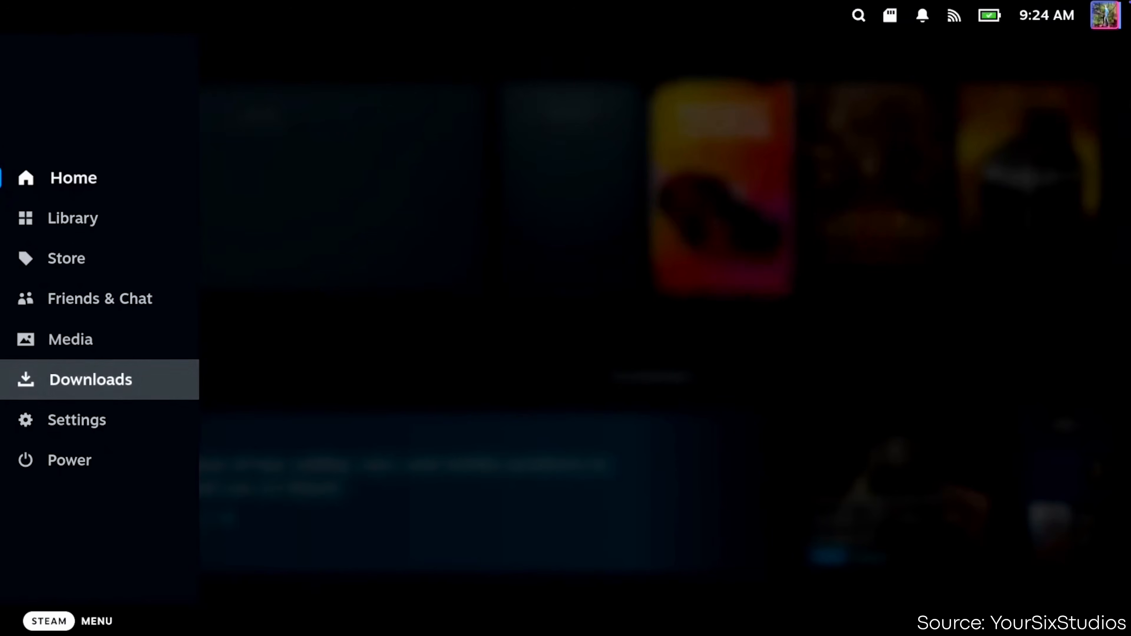
key("Down")
key("Return")
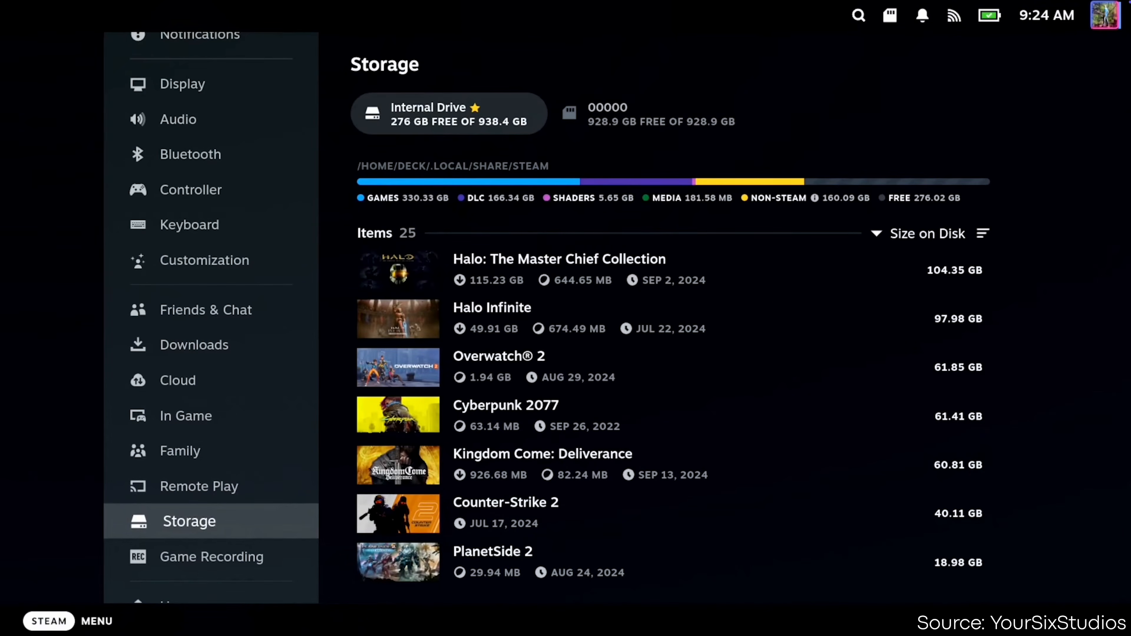
key("Right")
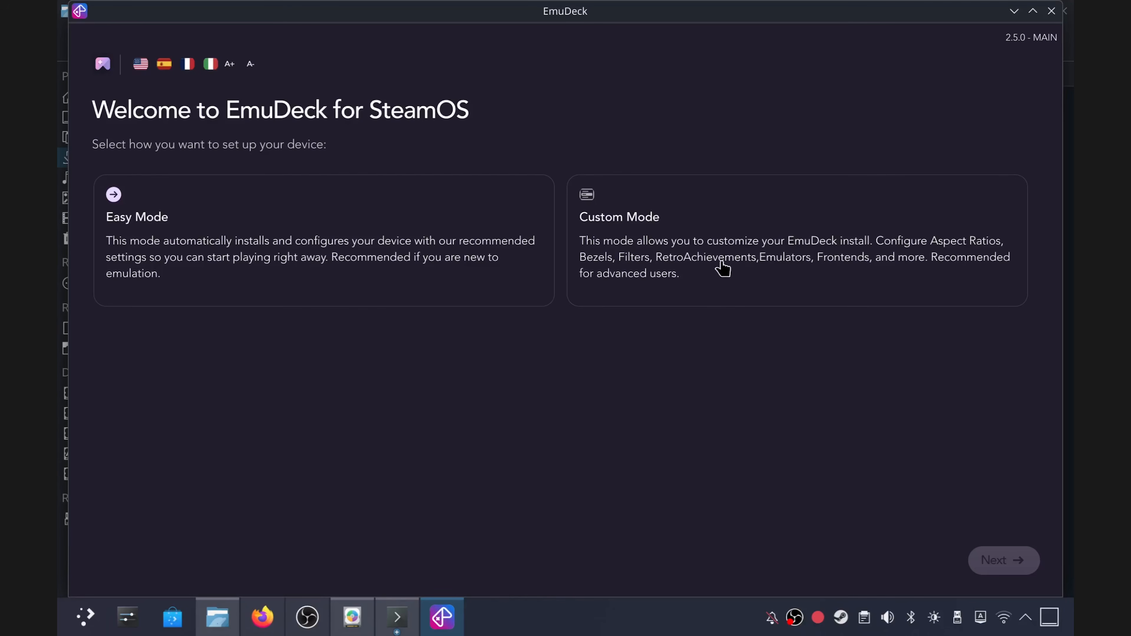
Step: Choose Custom Mode for the EmuDeck setup and continue
left_click(723, 248)
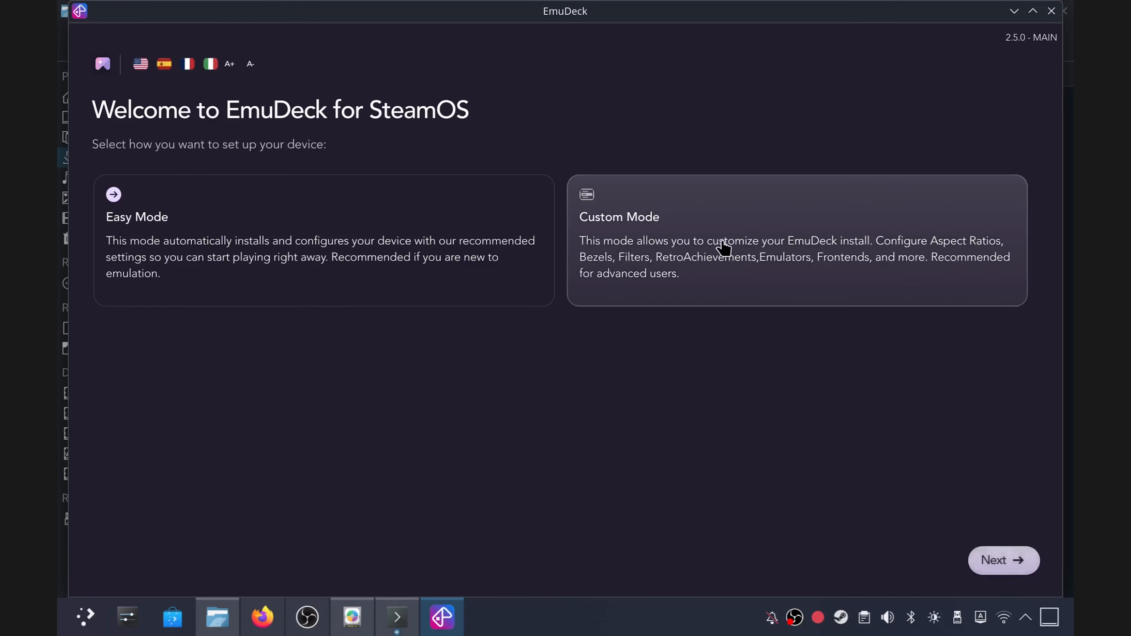
left_click(1008, 568)
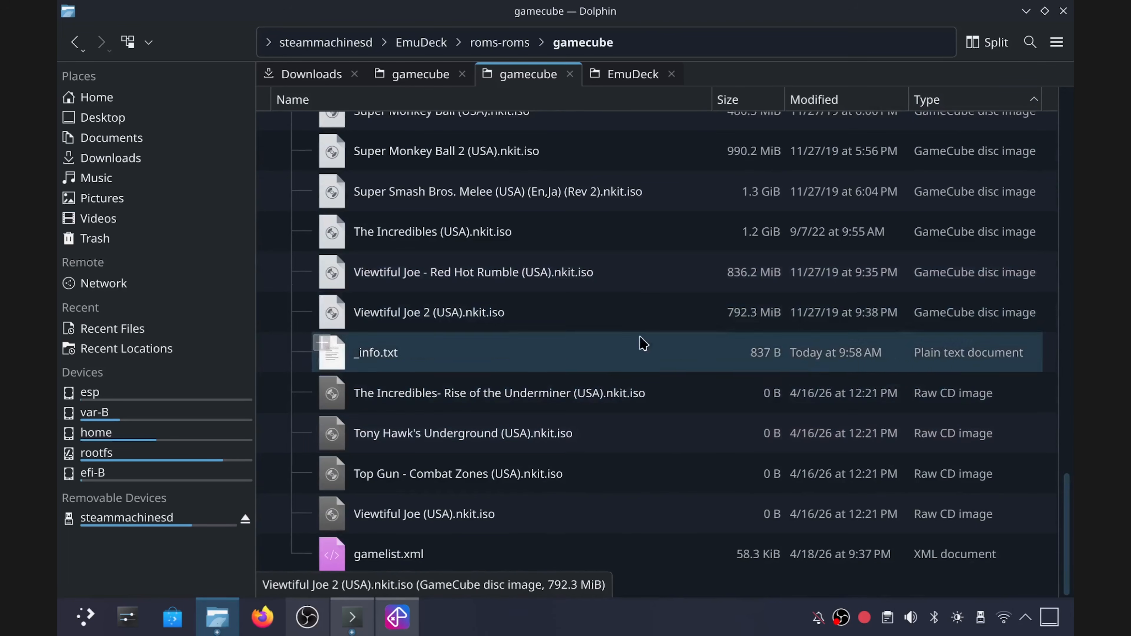
left_click(624, 514)
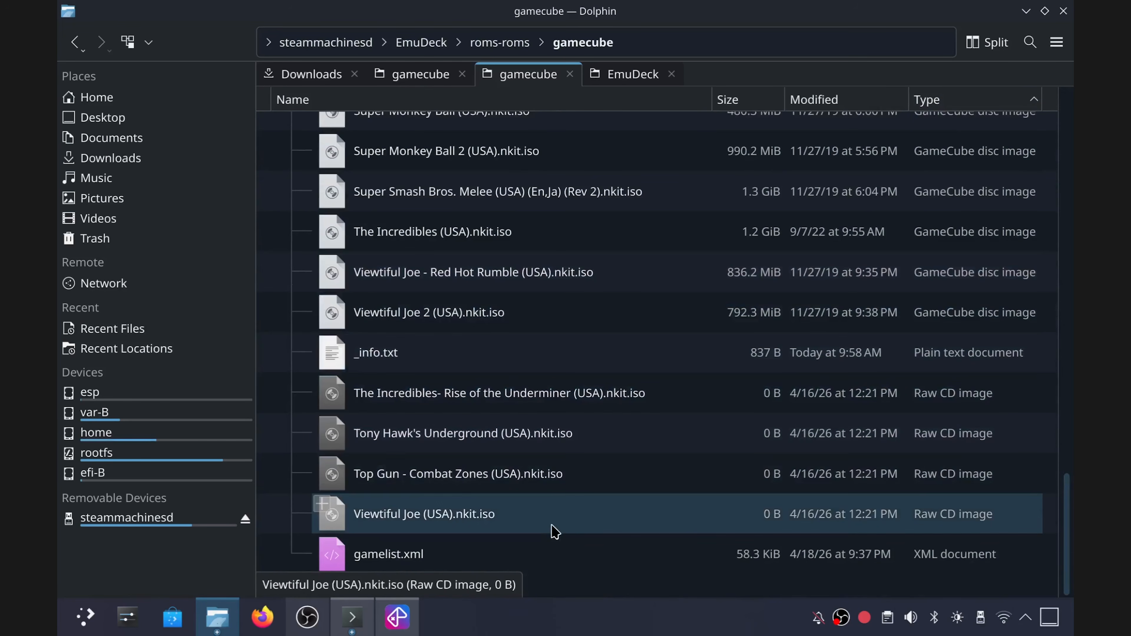
key("shift+Home")
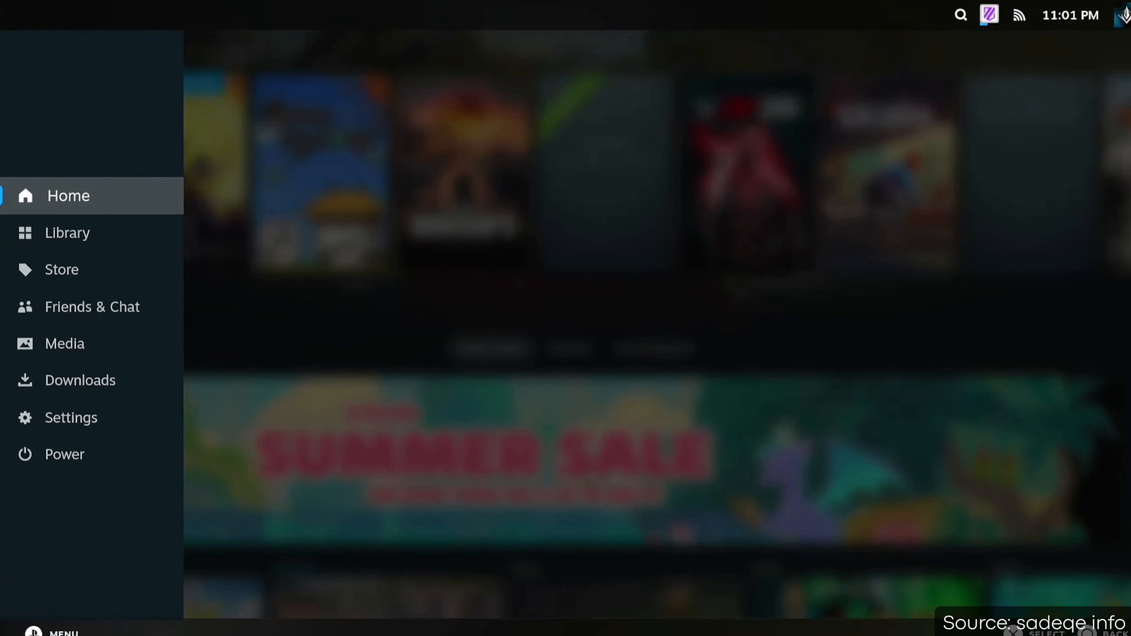
Step: Switch the Steam Machine from gaming mode to the desktop through its power options
key("Return")
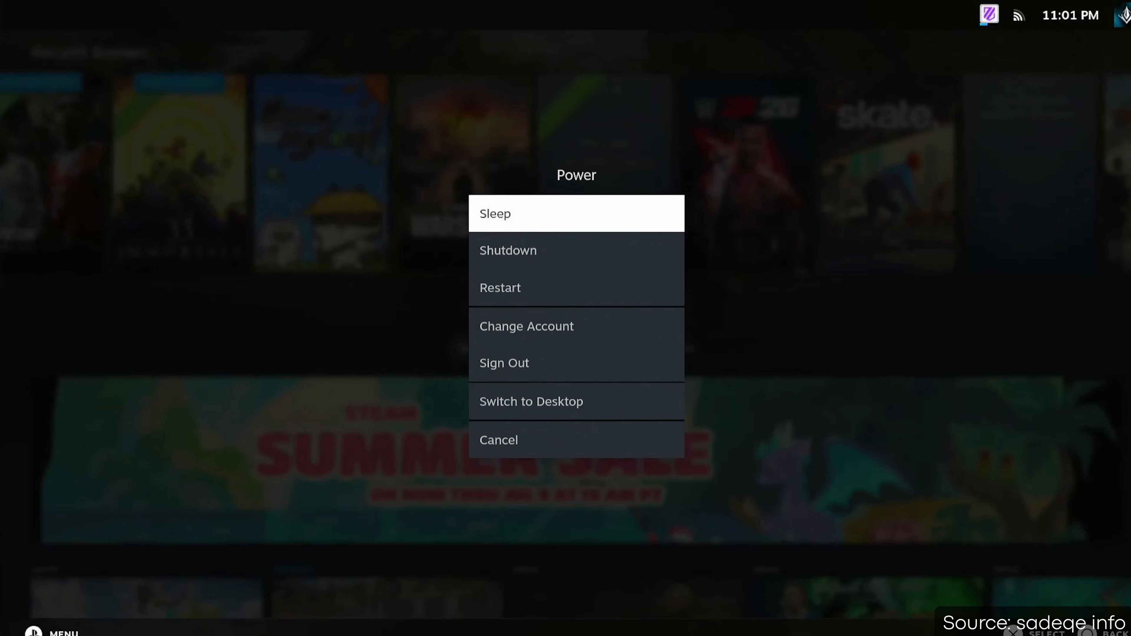
key("Down")
key("Down")
key("Down")
key("Down")
key("Down")
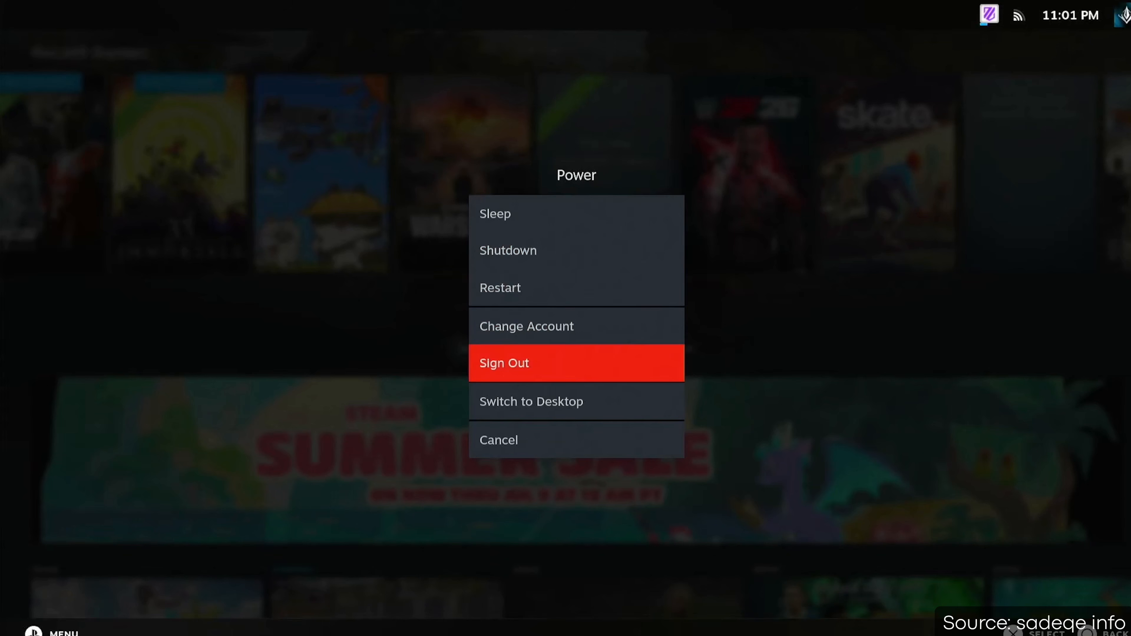
key("Return")
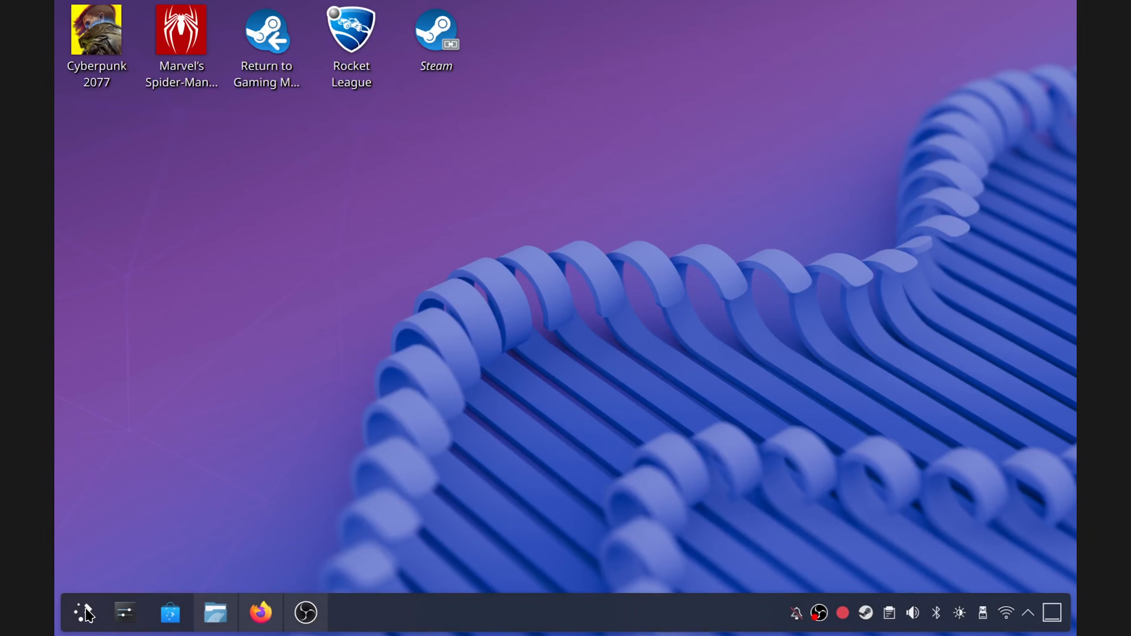
Step: Open Firefox and download the free EmuDeck Community installer for SteamOS from emudeck.com
left_click(89, 617)
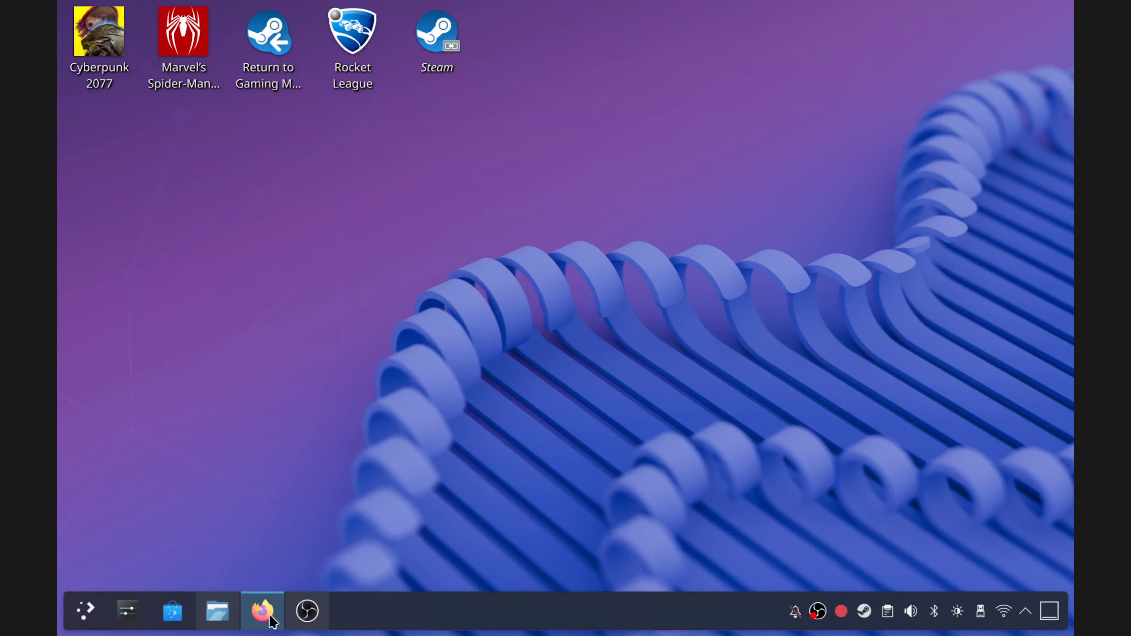
left_click(269, 617)
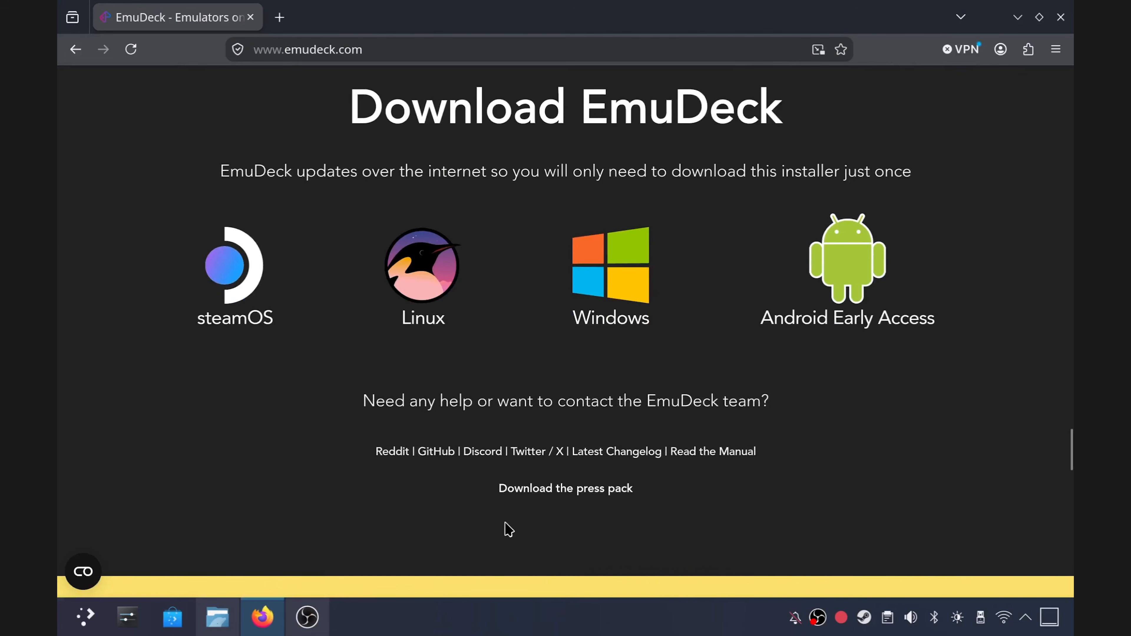
left_click(225, 286)
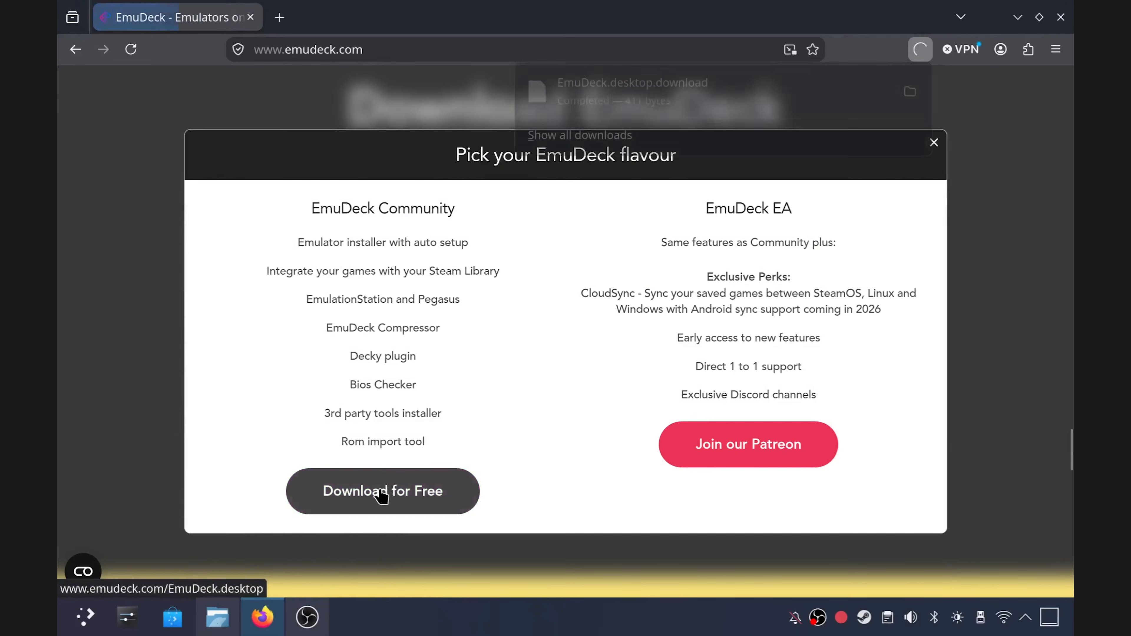
left_click(379, 494)
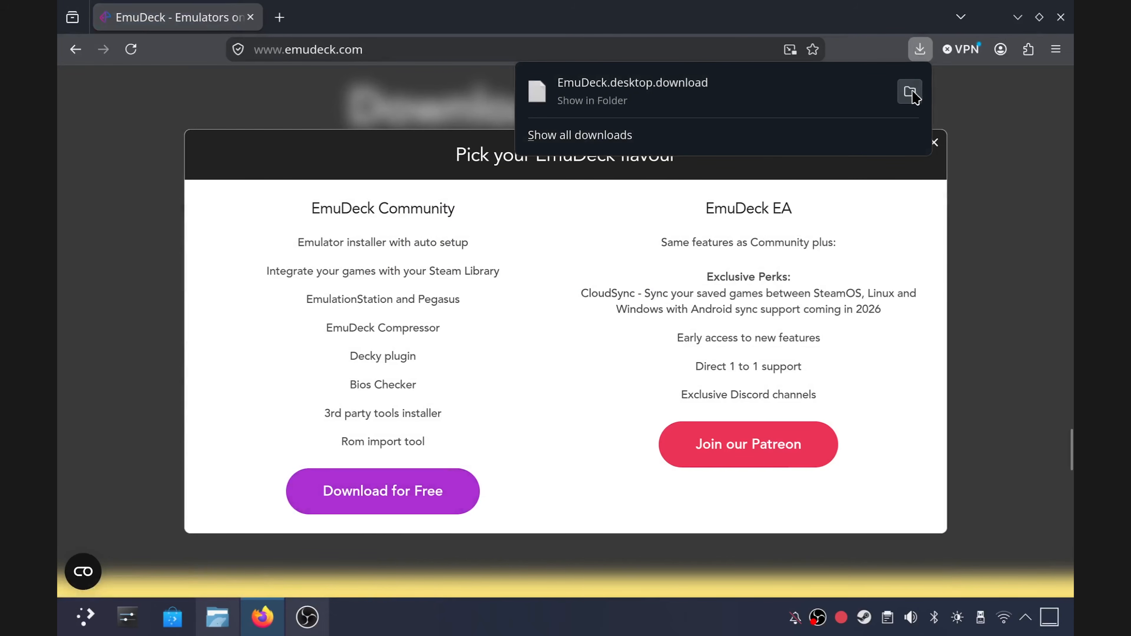
Step: Locate the downloaded EmuDeck.desktop.download file, run it, and allow Install EmuDeck to start
left_click(708, 92)
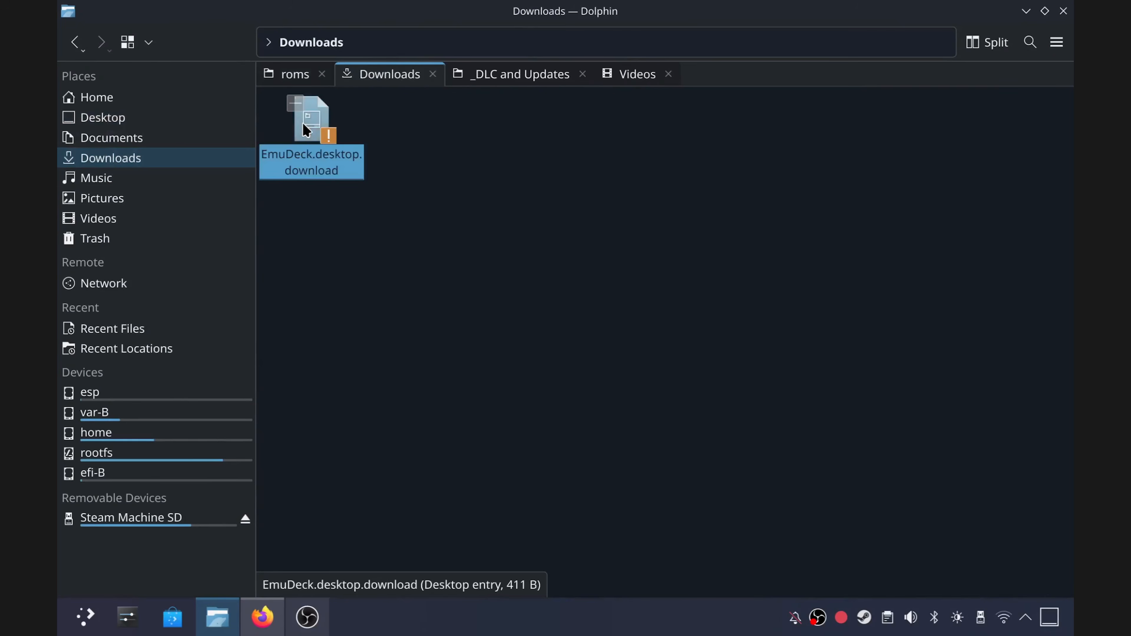
double_click(306, 131)
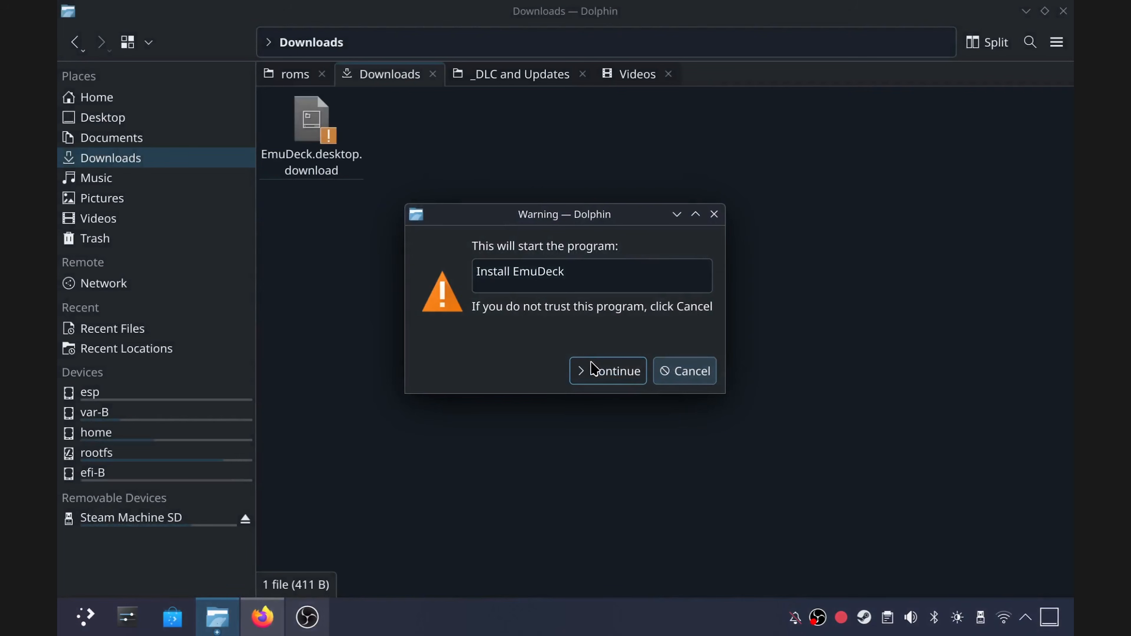
left_click(599, 369)
left_click(1027, 12)
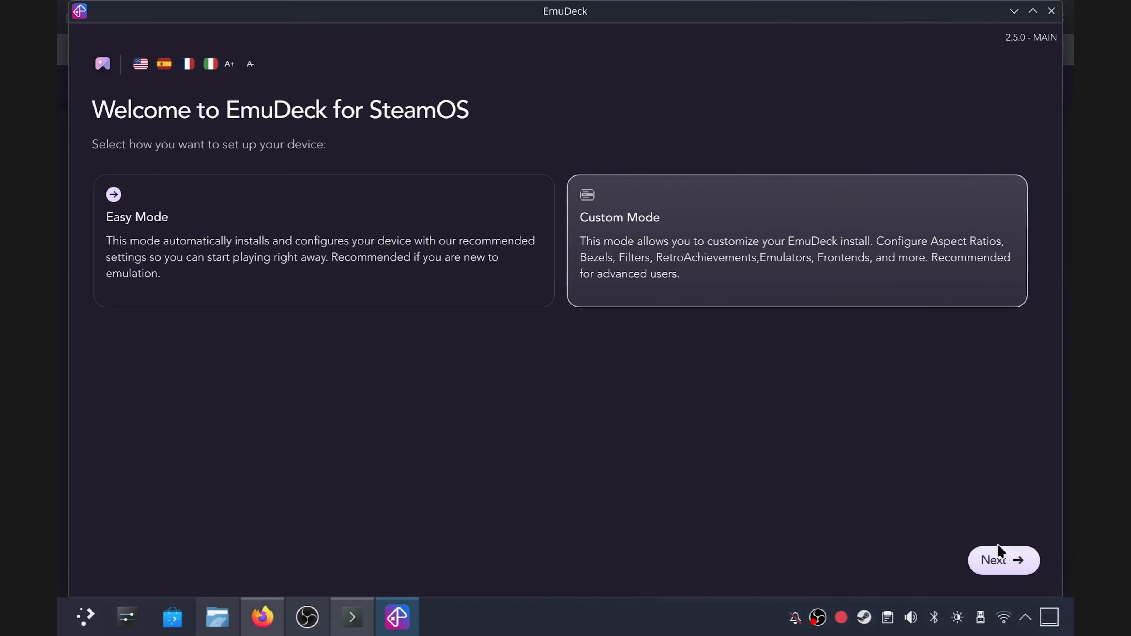
Step: Try to set the EmuDeck/roms folder on the Steam Machine SD card as the custom ROM directory
left_click(1000, 557)
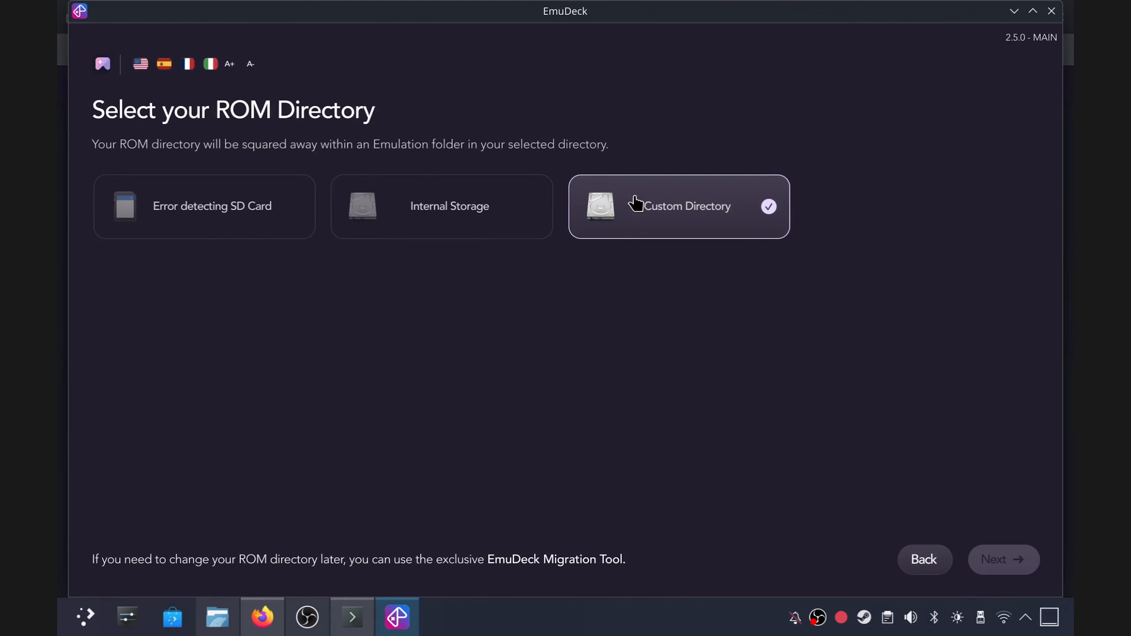
left_click(636, 204)
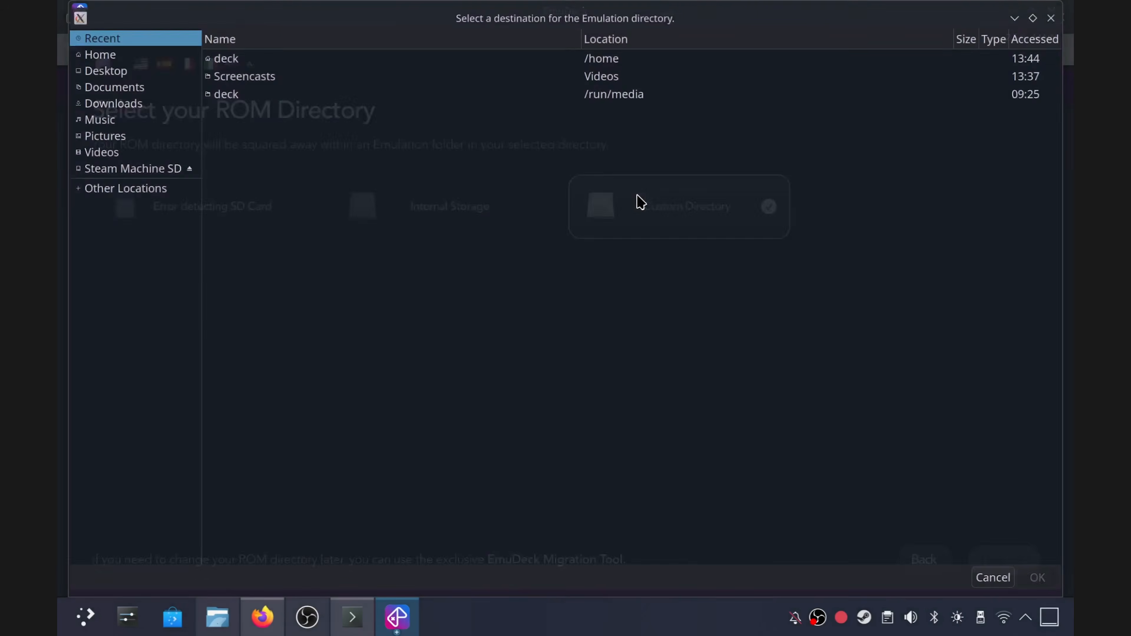
left_click(118, 173)
double_click(253, 77)
left_click(246, 102)
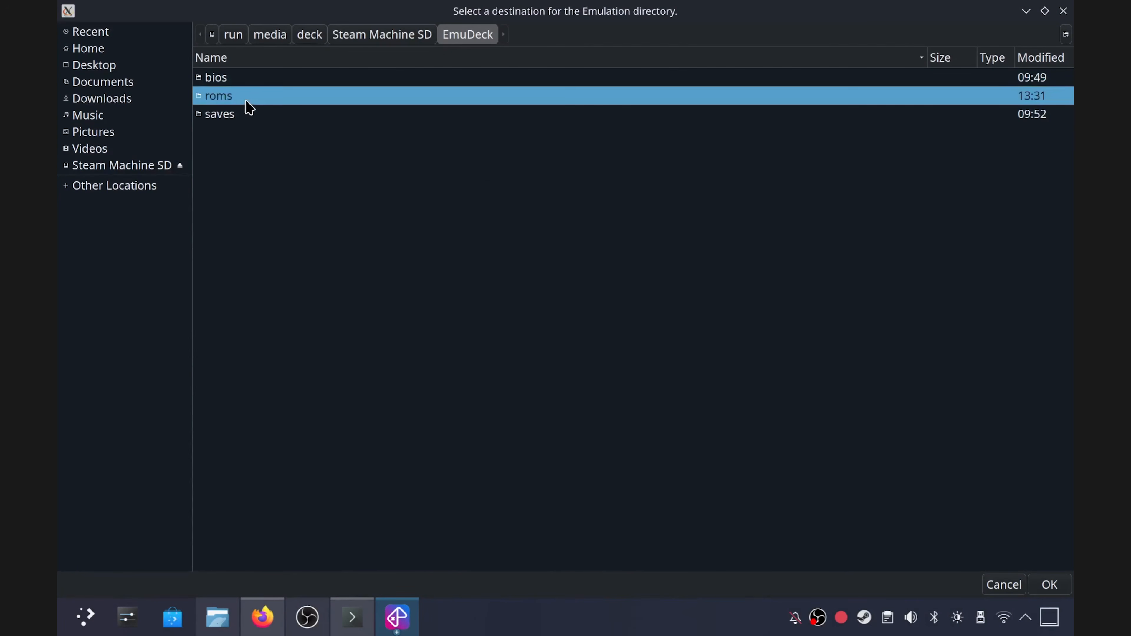
double_click(247, 99)
left_click(1050, 587)
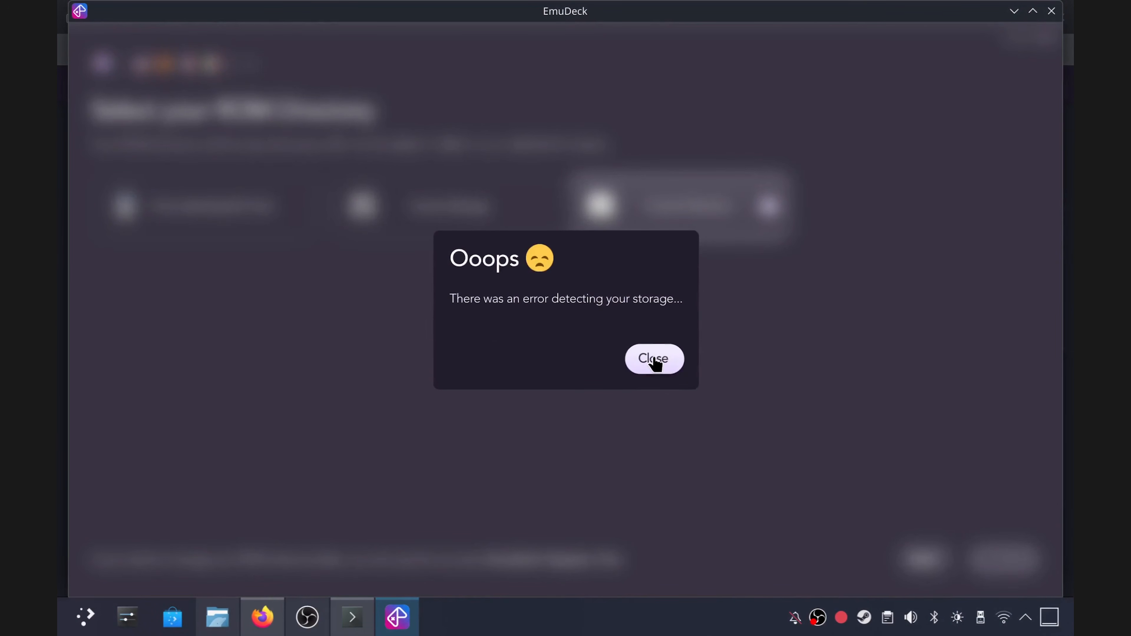
left_click(654, 360)
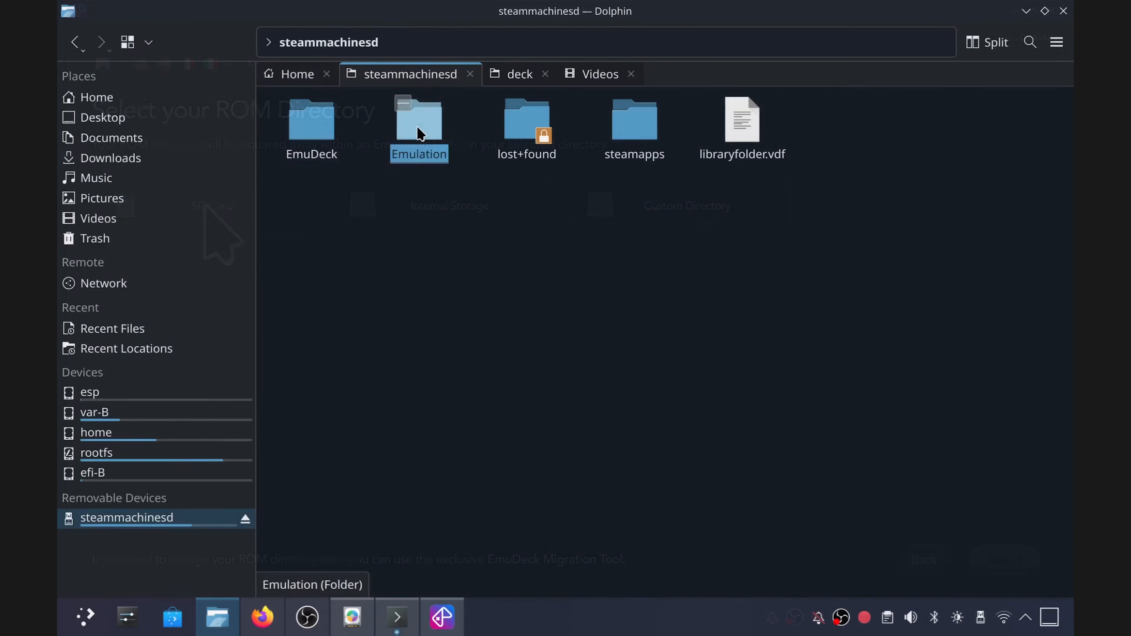
Step: Open the Emulation folder on the steammachinesd card in the file manager
double_click(431, 140)
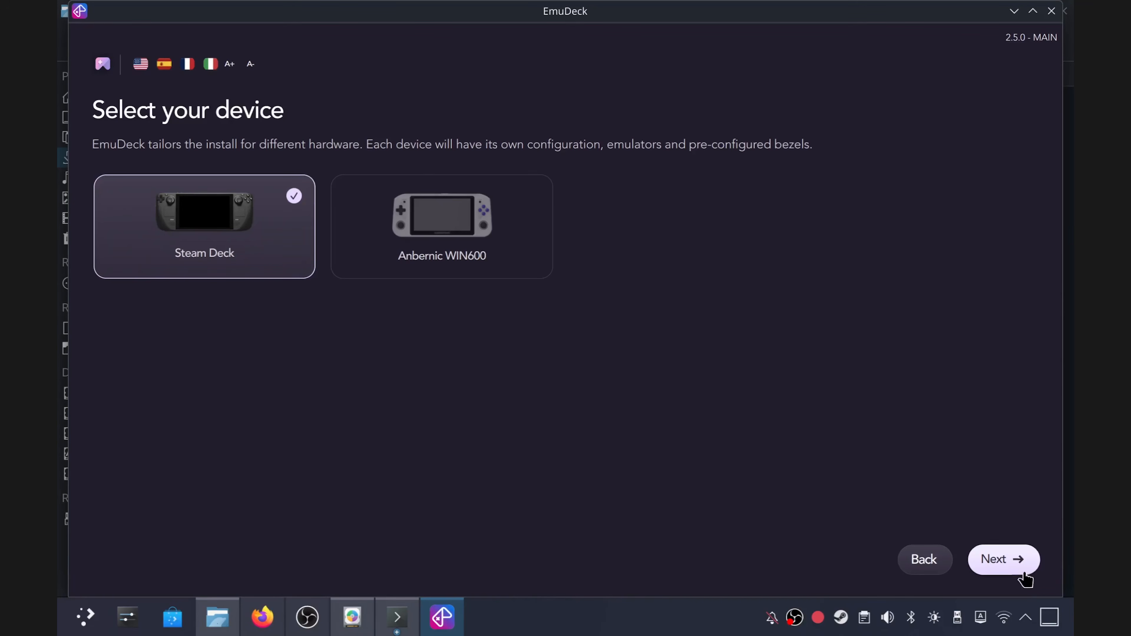
Step: Accept Low integration with EmulationStation (ES-DE), the default theme and Auto Save off in the EmuDeck setup
left_click(1025, 578)
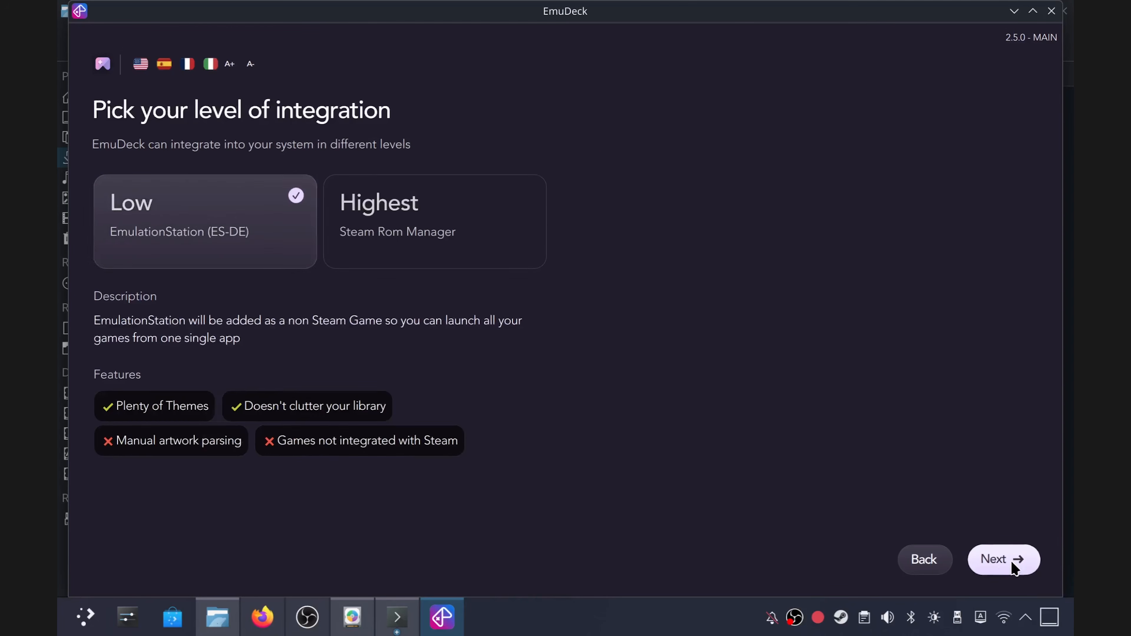
left_click(1015, 565)
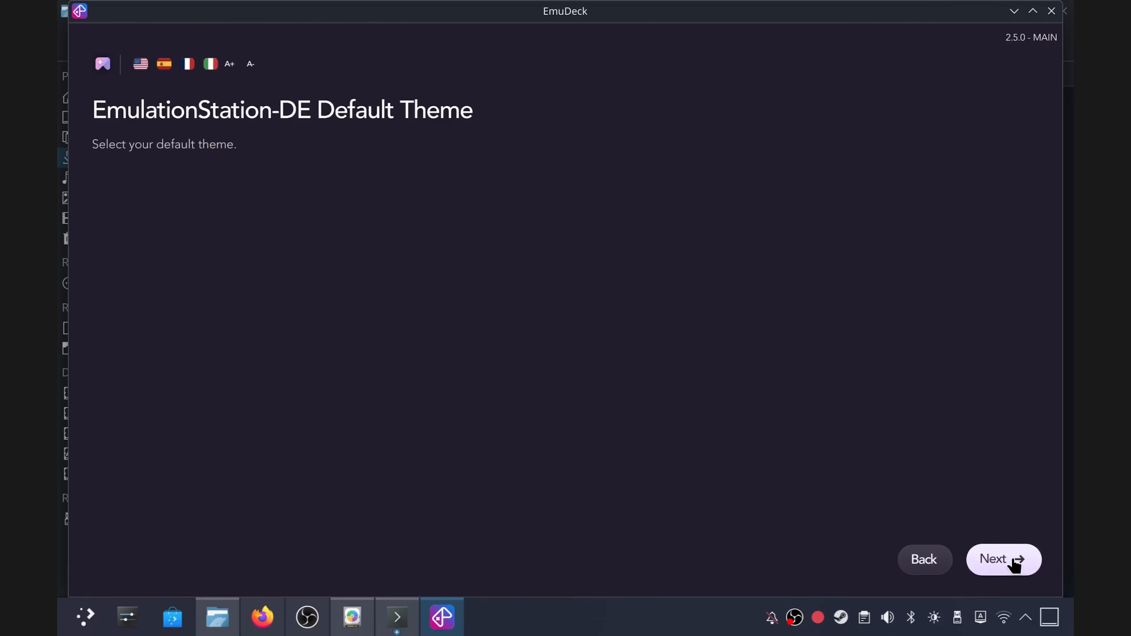
left_click(1015, 565)
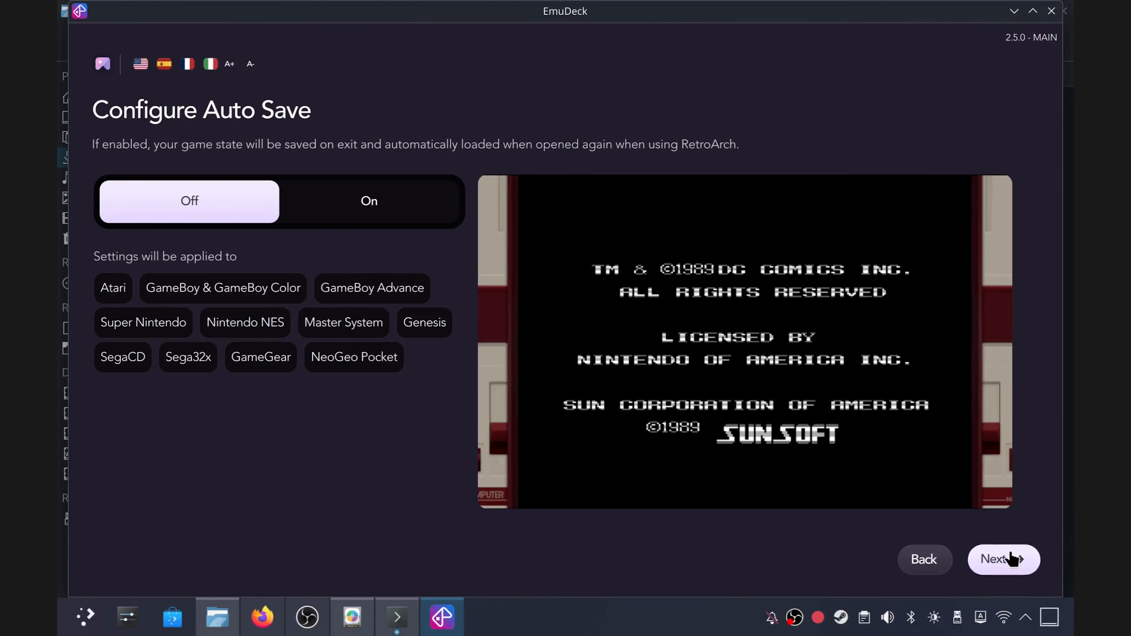
left_click(1014, 558)
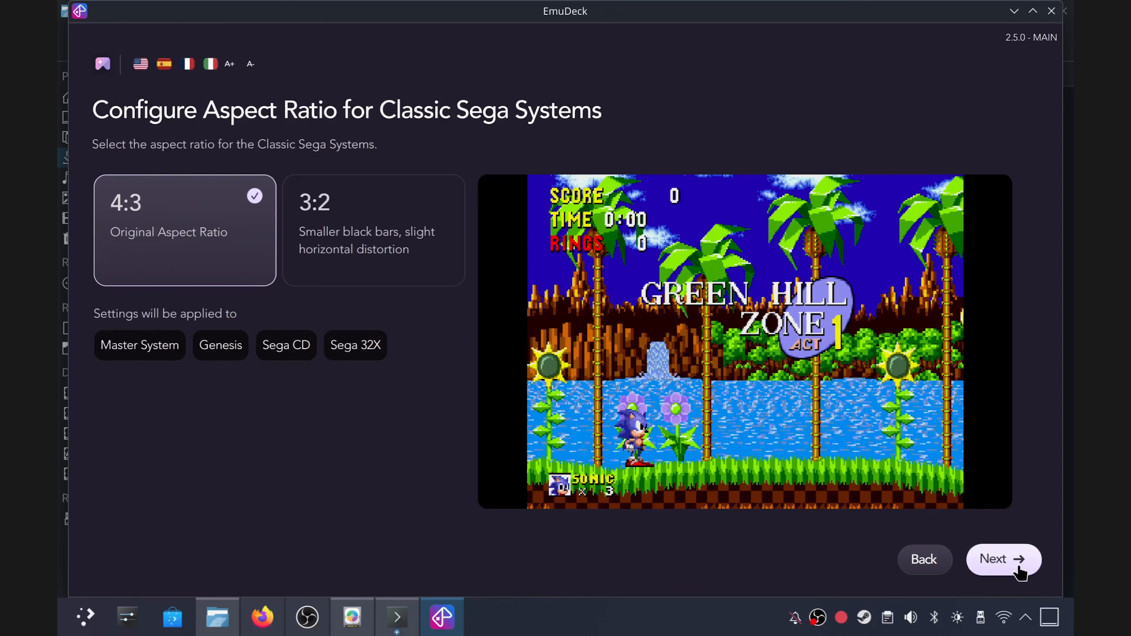
Step: Keep the 4:3 aspect ratio for the classic Nintendo systems and GameCube games, accepting the preselected options in between
left_click(1020, 572)
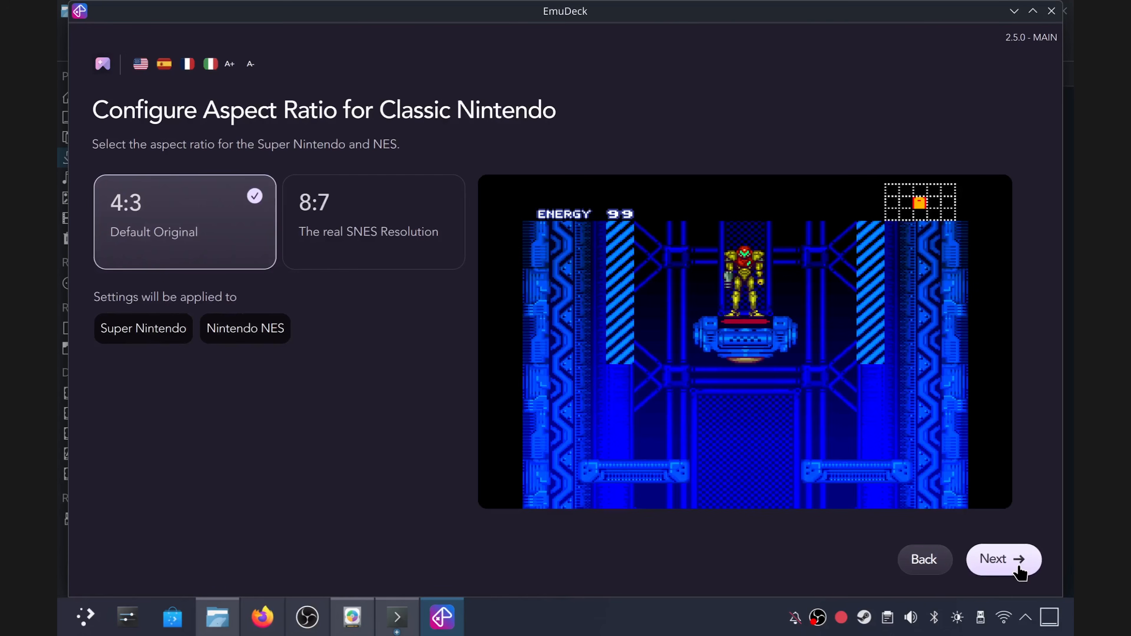
left_click(1020, 573)
left_click(1020, 572)
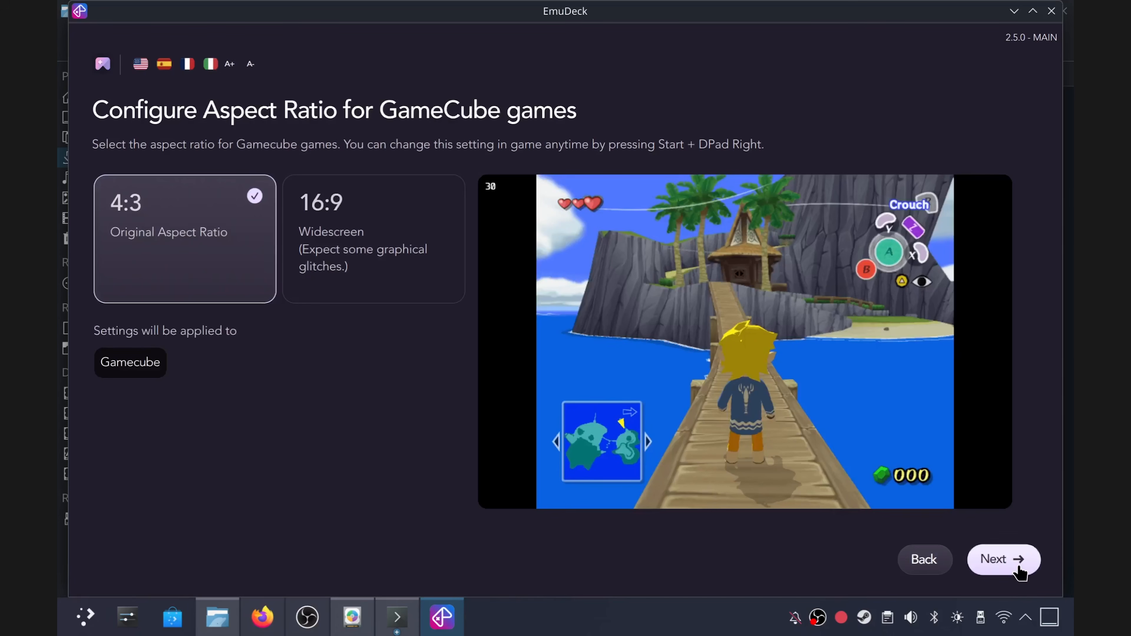
left_click(1020, 573)
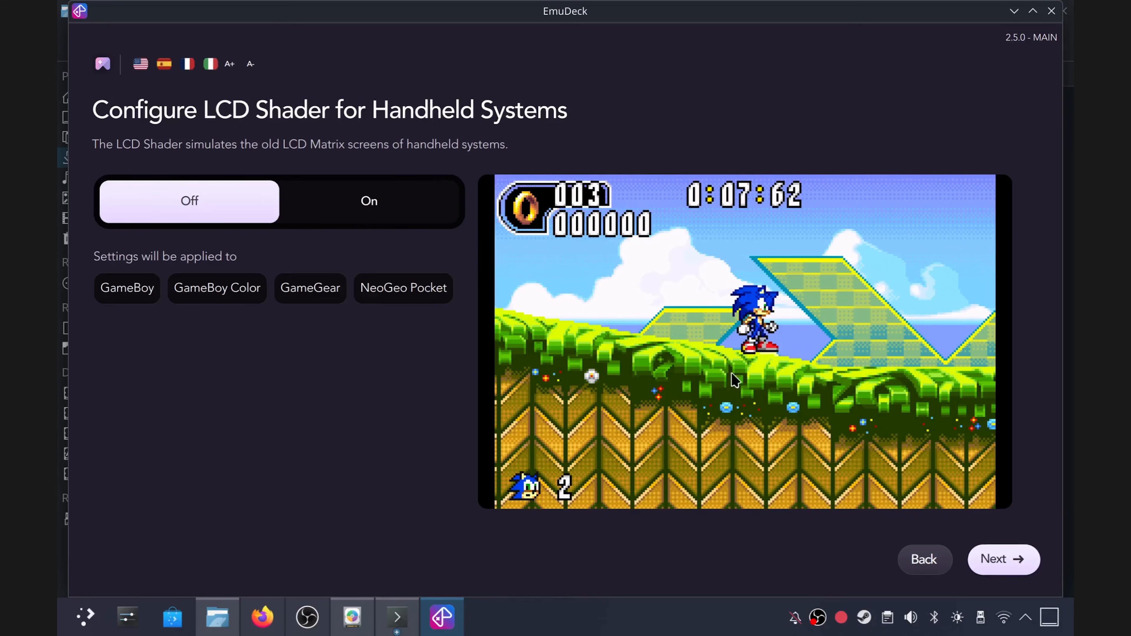
Step: Turn the LCD shader on for handheld systems and the CRT shader off for classic 2D games
left_click(369, 203)
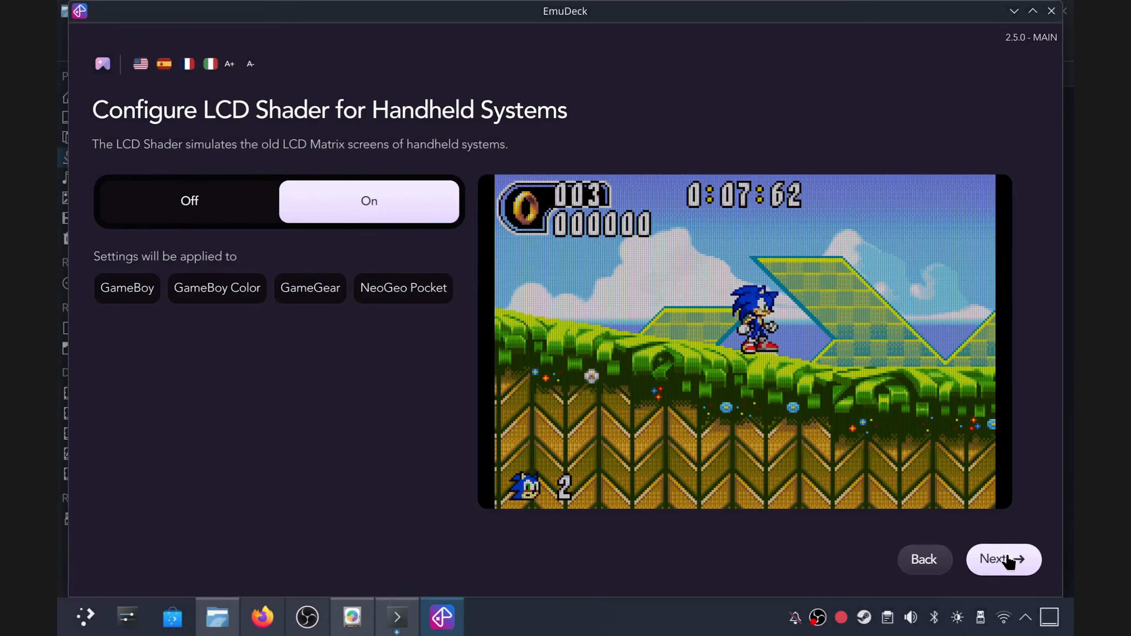
left_click(1007, 559)
left_click(376, 201)
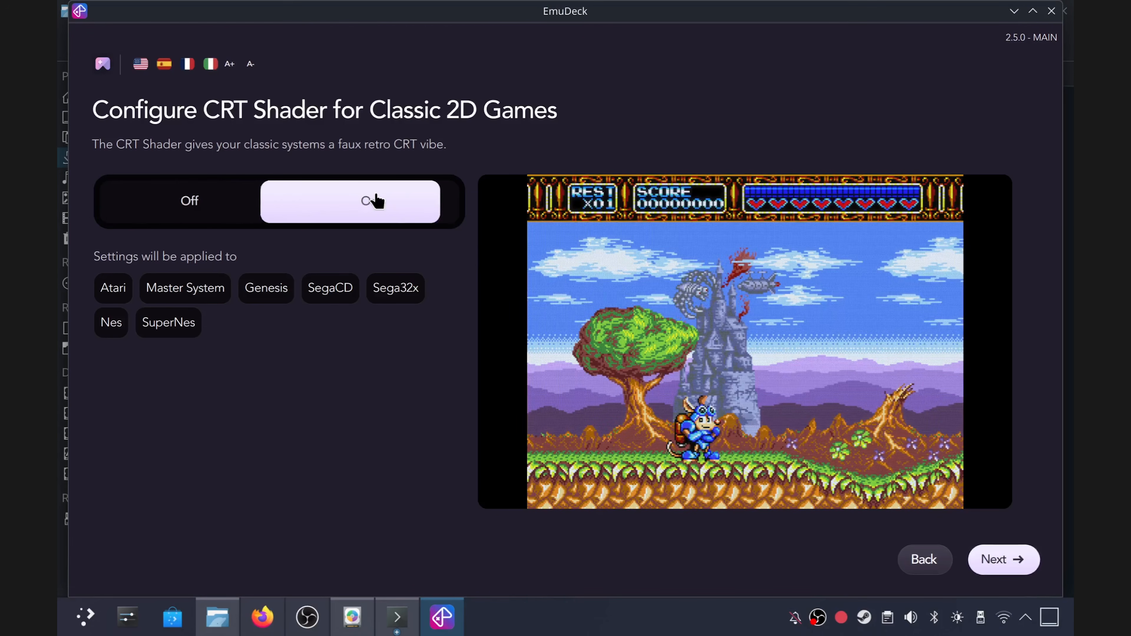
left_click(181, 205)
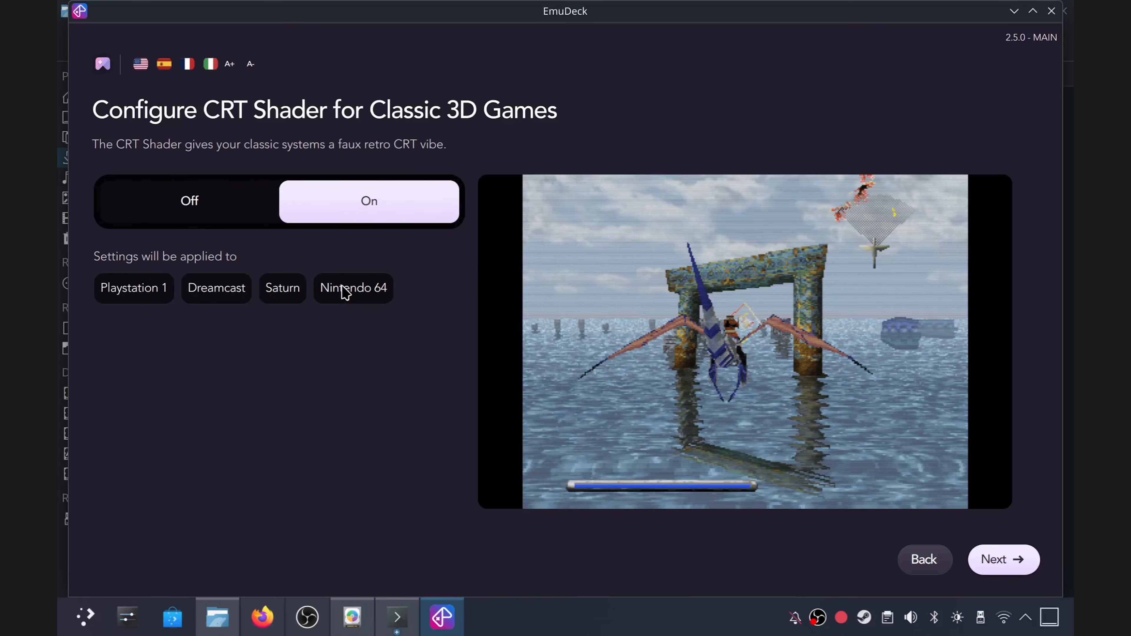
Step: Turn the CRT shader off for classic 3D games and keep the game bezels on
left_click(255, 210)
left_click(1000, 567)
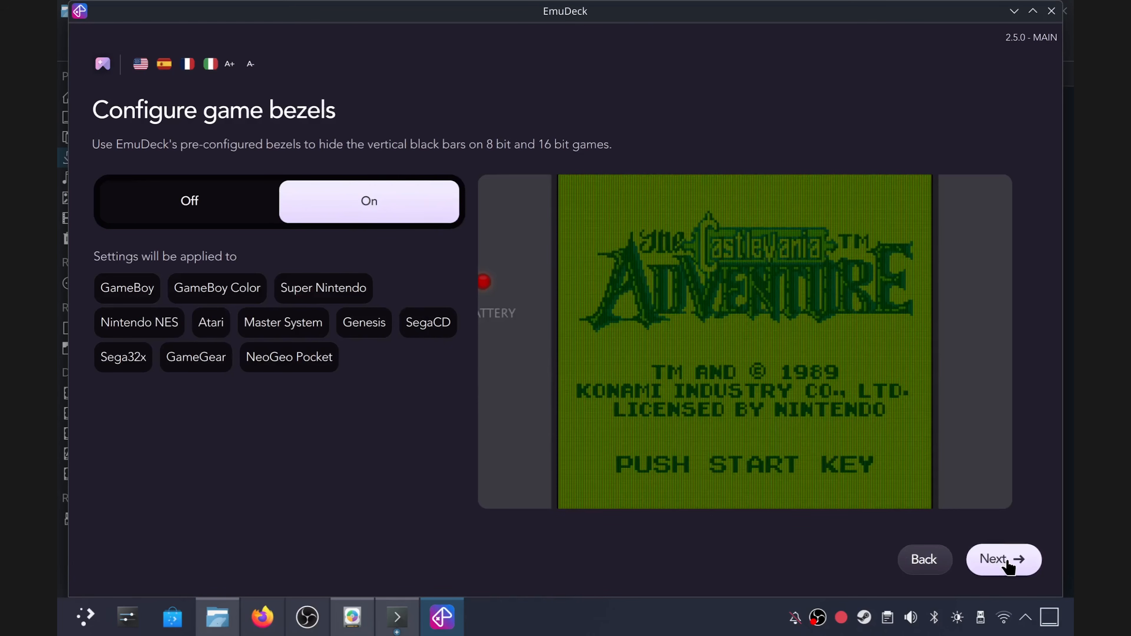
left_click(1006, 563)
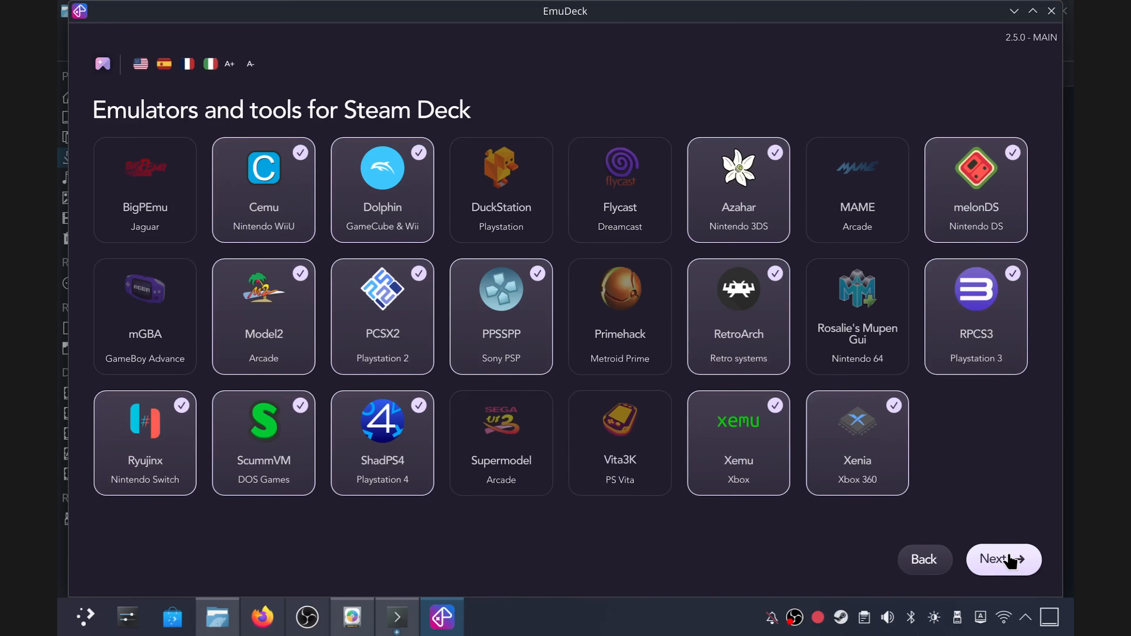
Step: Start the EmuDeck installation with the preselected emulator and tool configurations and open its detailed log
left_click(1010, 561)
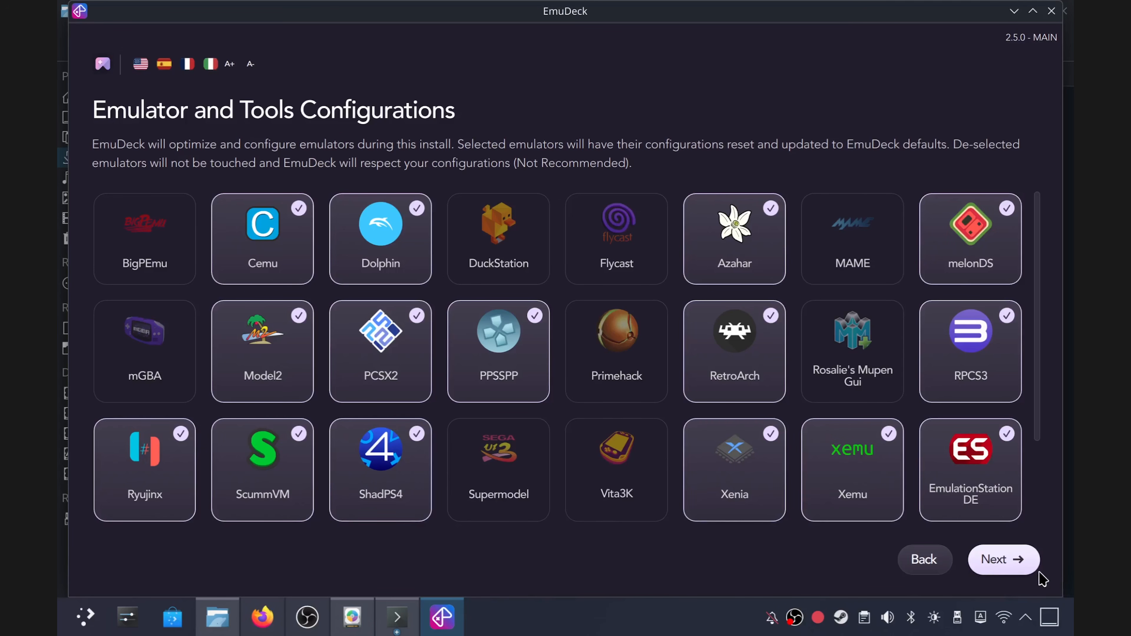
left_click(1007, 560)
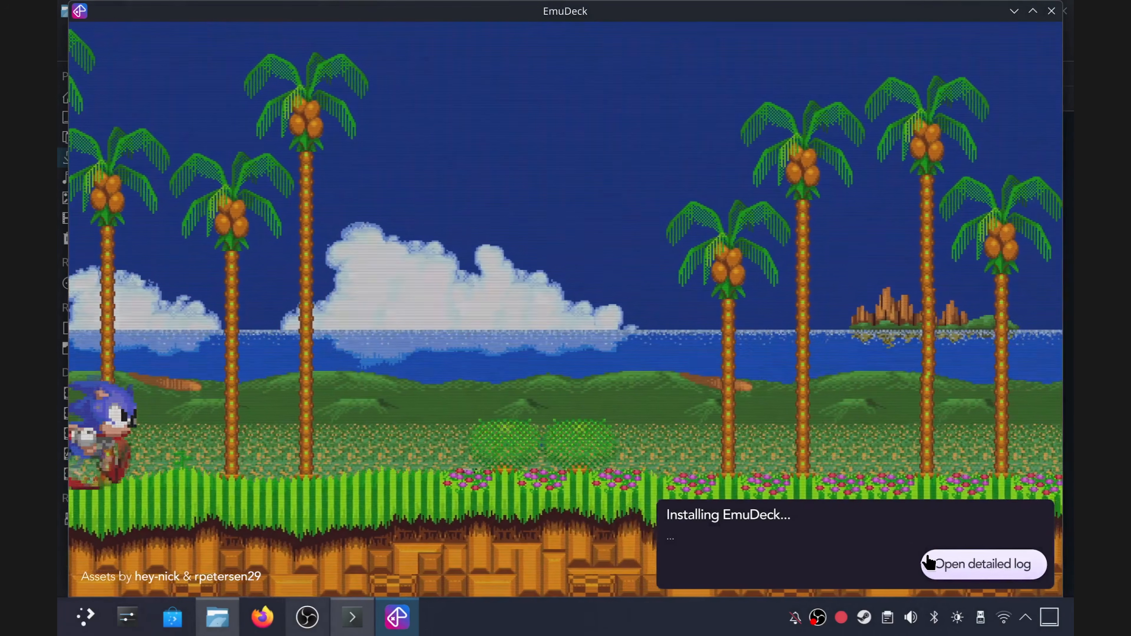
left_click(991, 568)
left_click_drag(611, 120, 592, 51)
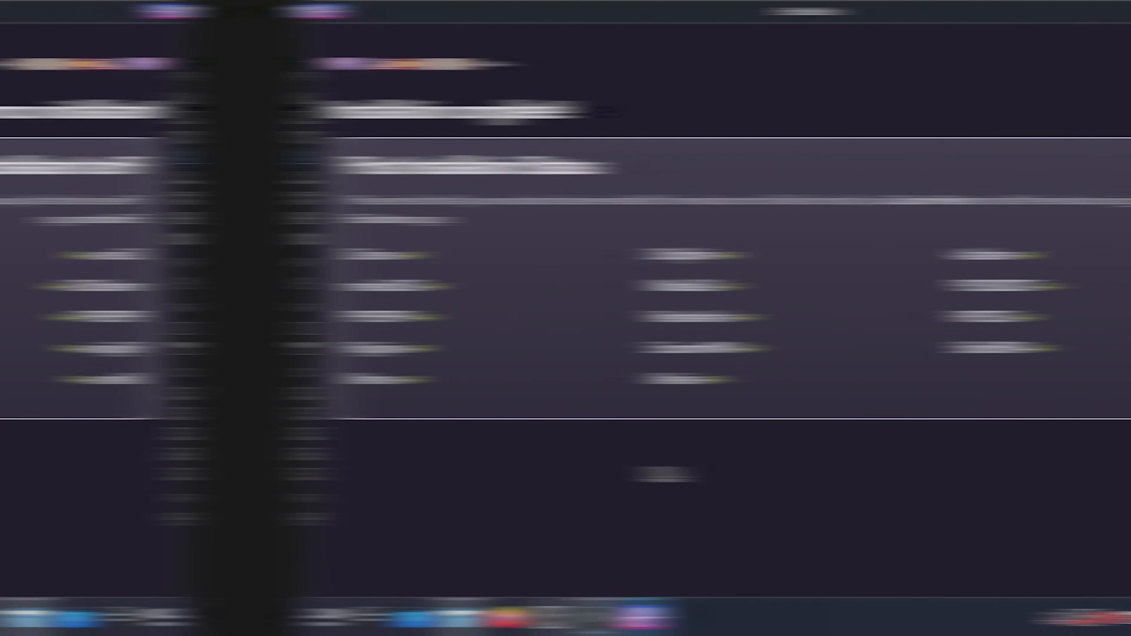
Step: Advance the EmuDeck setup to the instructions on where to copy games and return to the file manager
left_click(1011, 559)
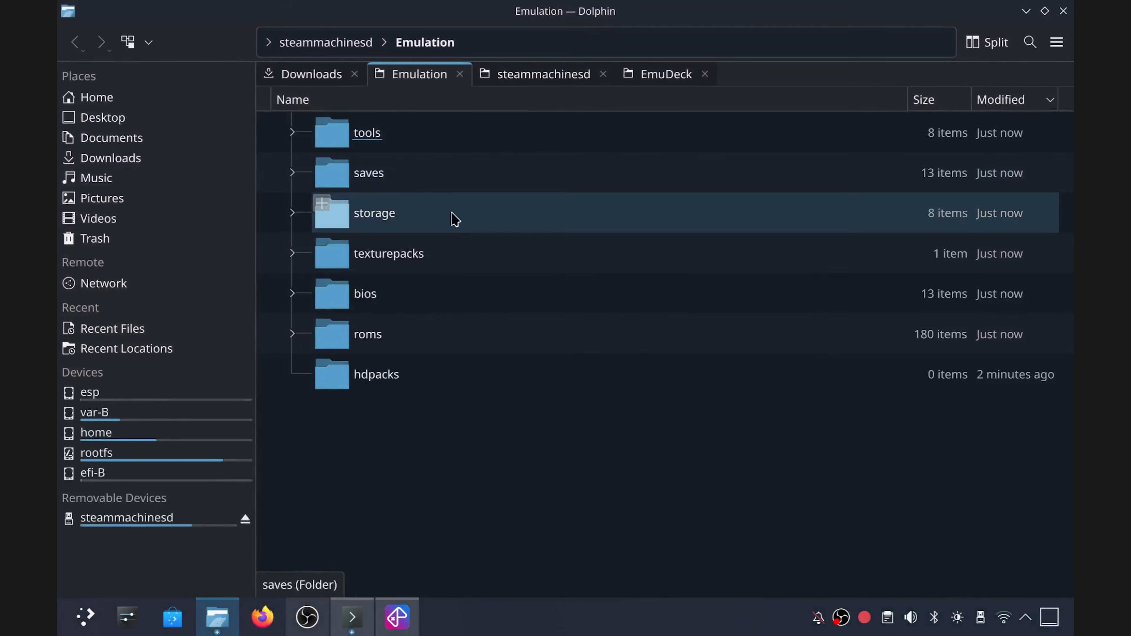
left_click(397, 624)
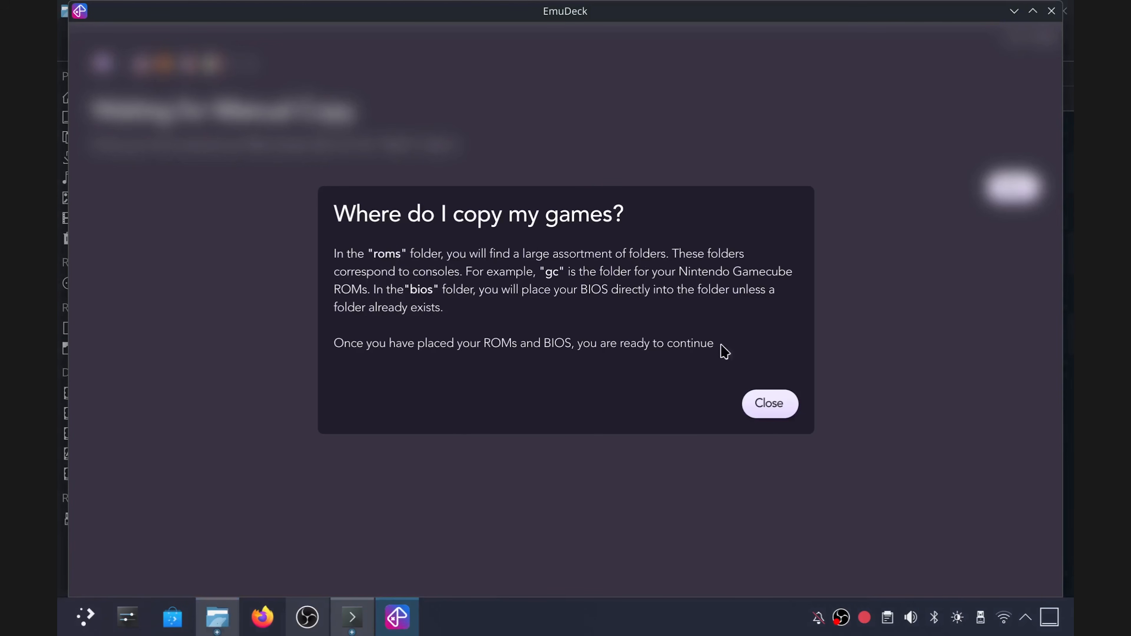
left_click(225, 620)
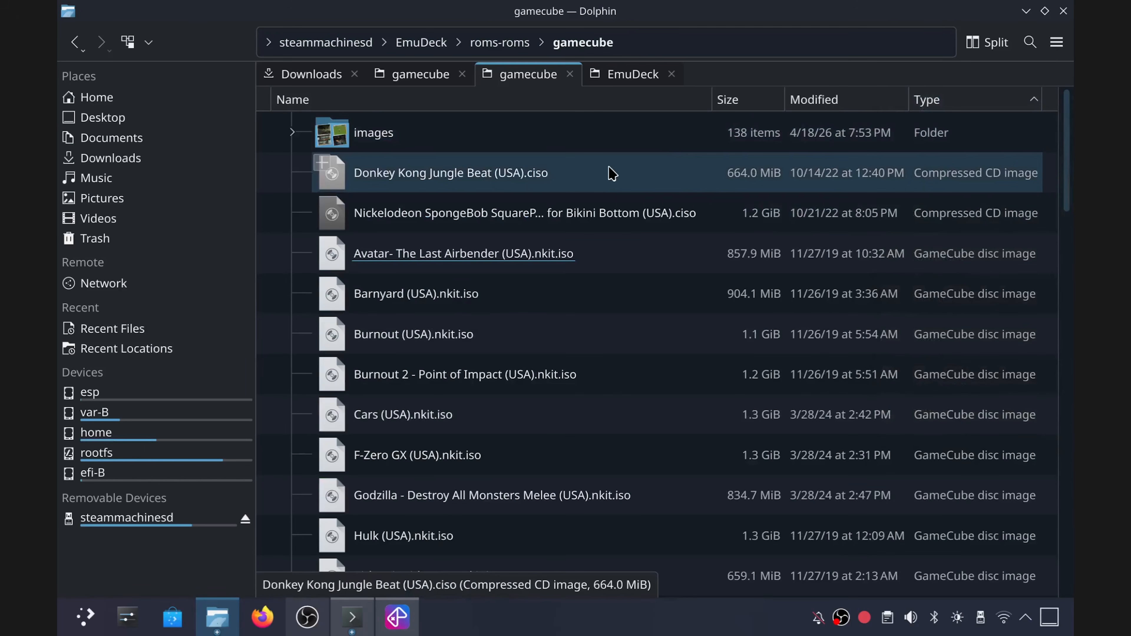
Step: Move the GameCube game files from EmuDeck/roms-roms/gamecube to Emulation/roms/gamecube on the SD card
left_click(611, 172)
scroll(631, 312, "down", 15)
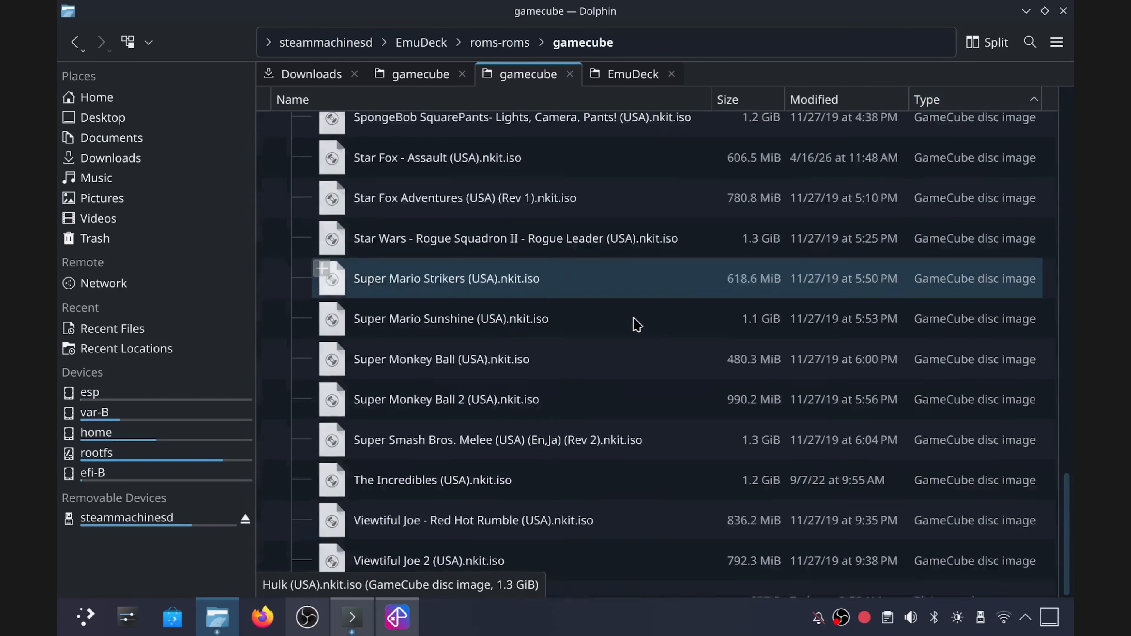
left_click(614, 517, "shift")
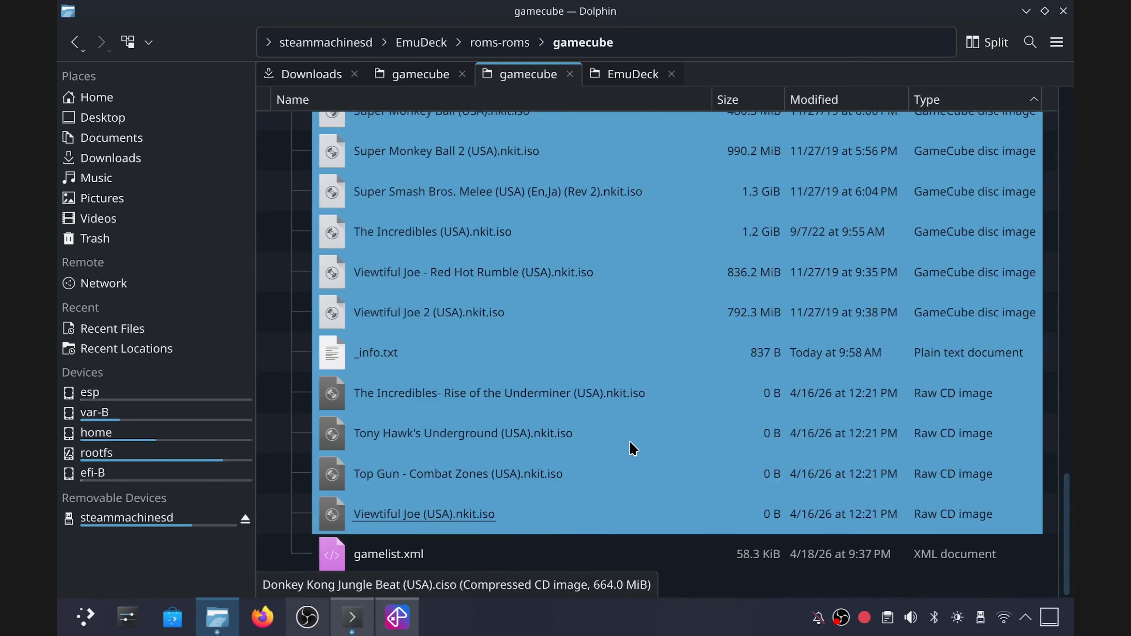
scroll(582, 352, "up", 15)
left_click(414, 76)
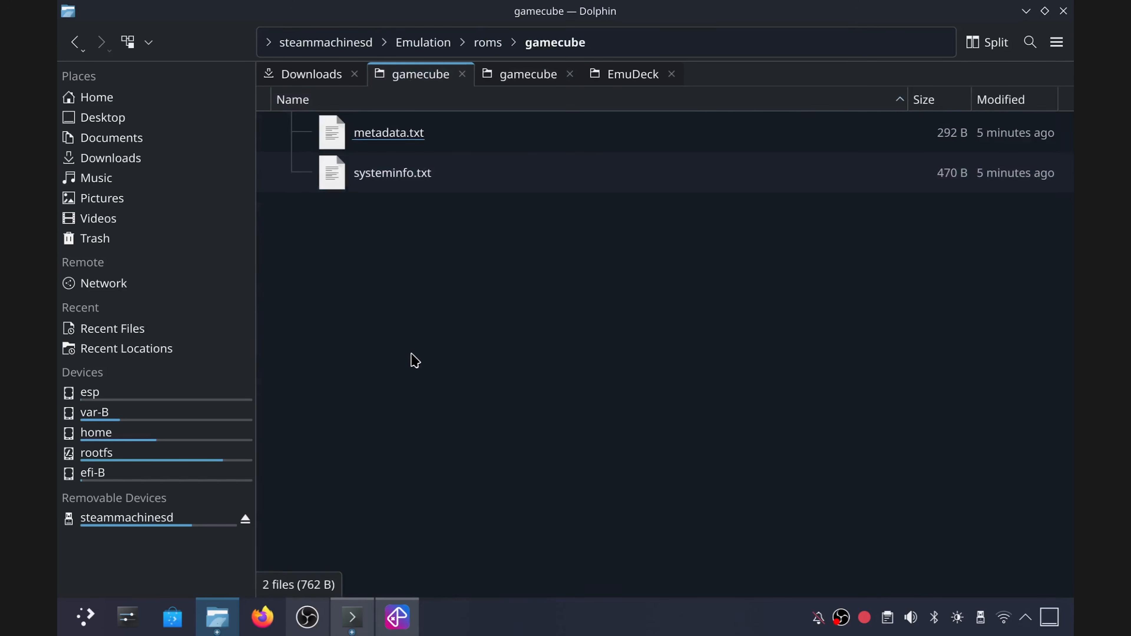
key("ctrl+v")
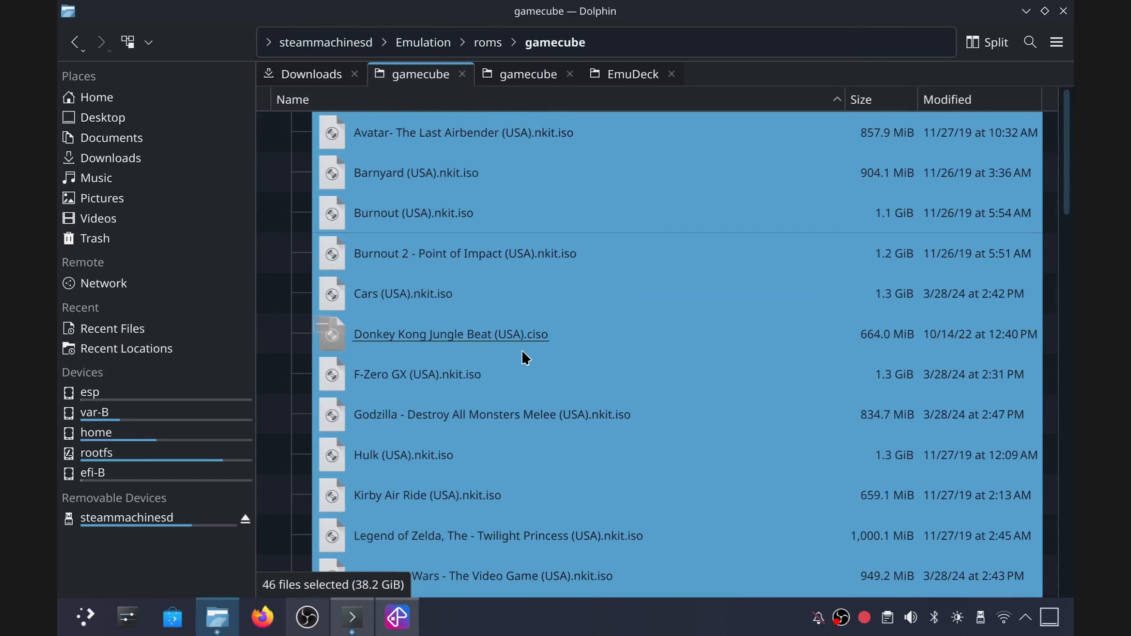
Step: Move the Game Boy Advance ROMs from EmuDeck/roms-roms/gba to Emulation/roms/gba
left_click(494, 40)
left_click(479, 74)
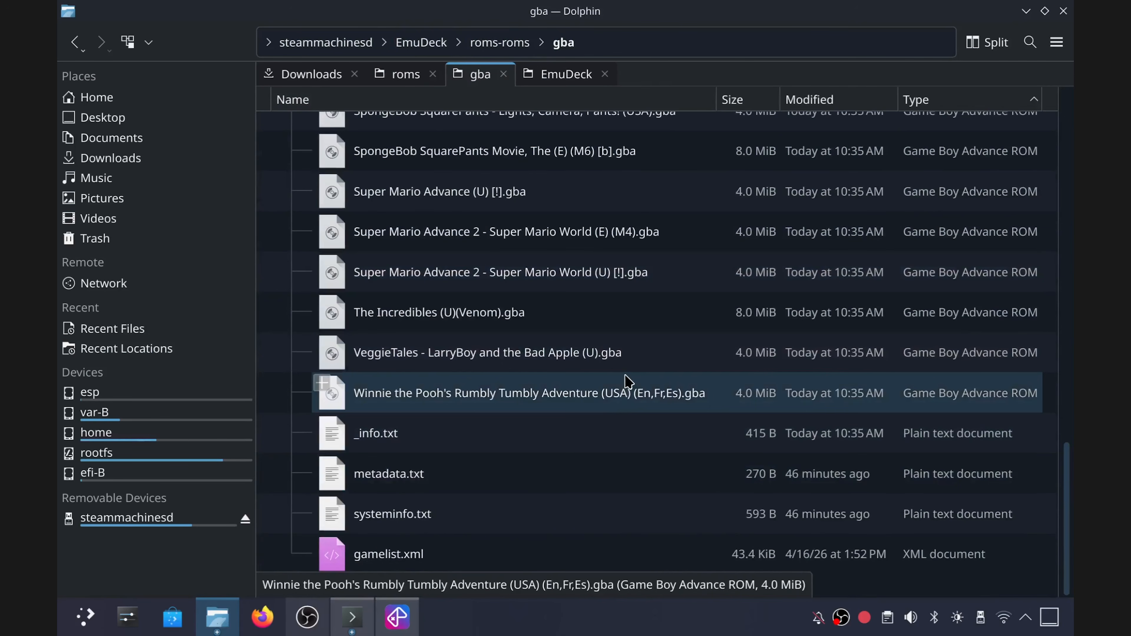
left_click(624, 392, "shift")
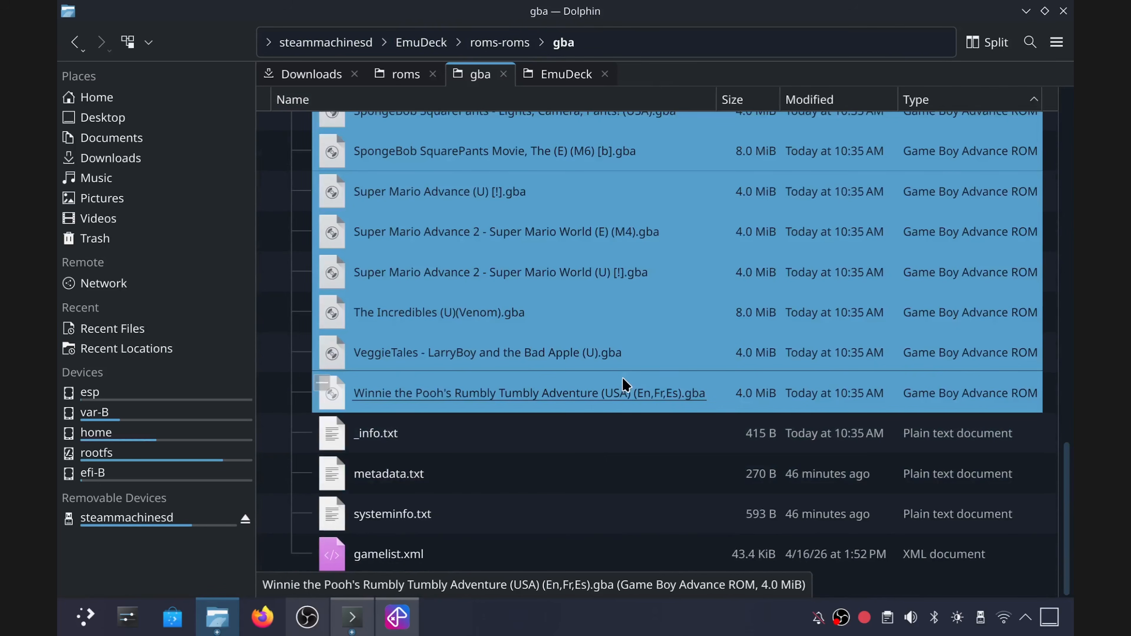
left_click(404, 74)
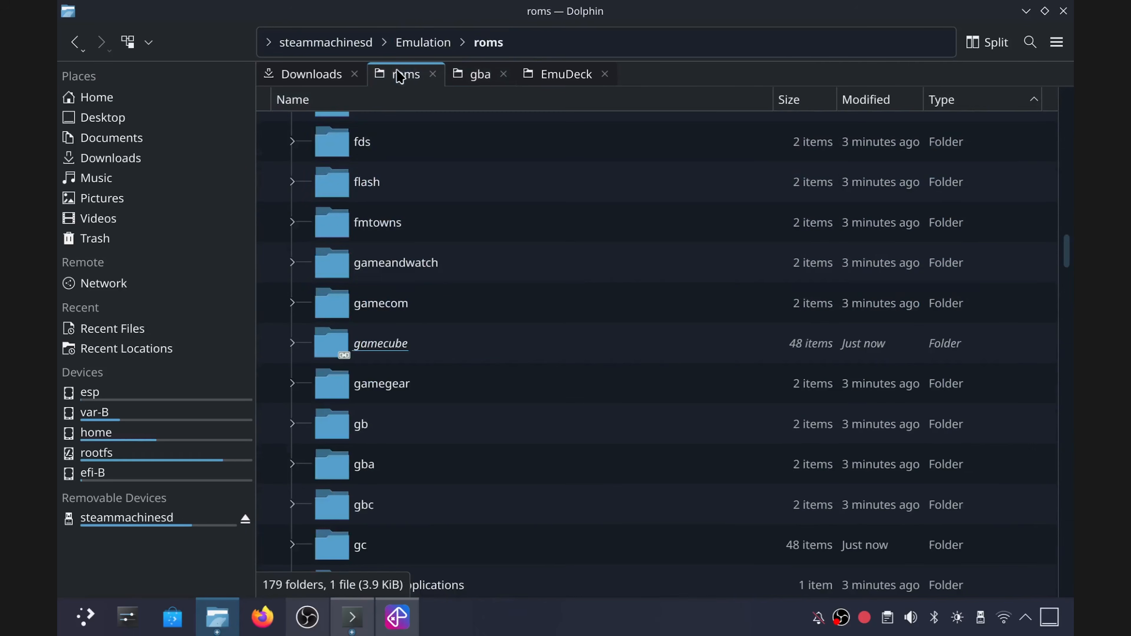
left_click(408, 461)
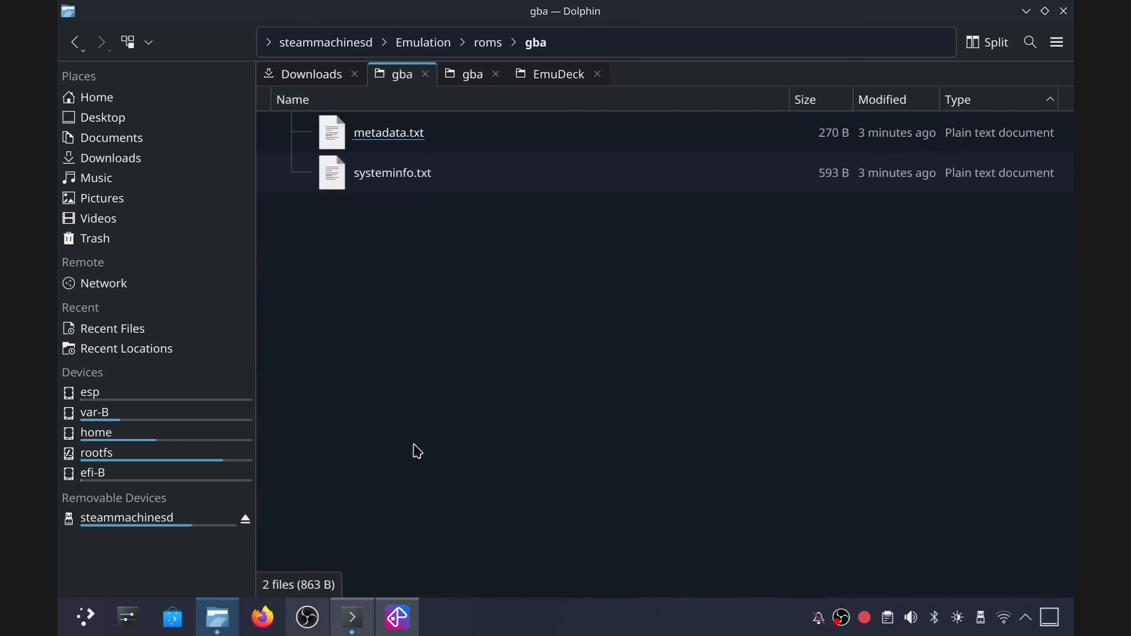
key("ctrl+v")
left_click(476, 44)
left_click(476, 79)
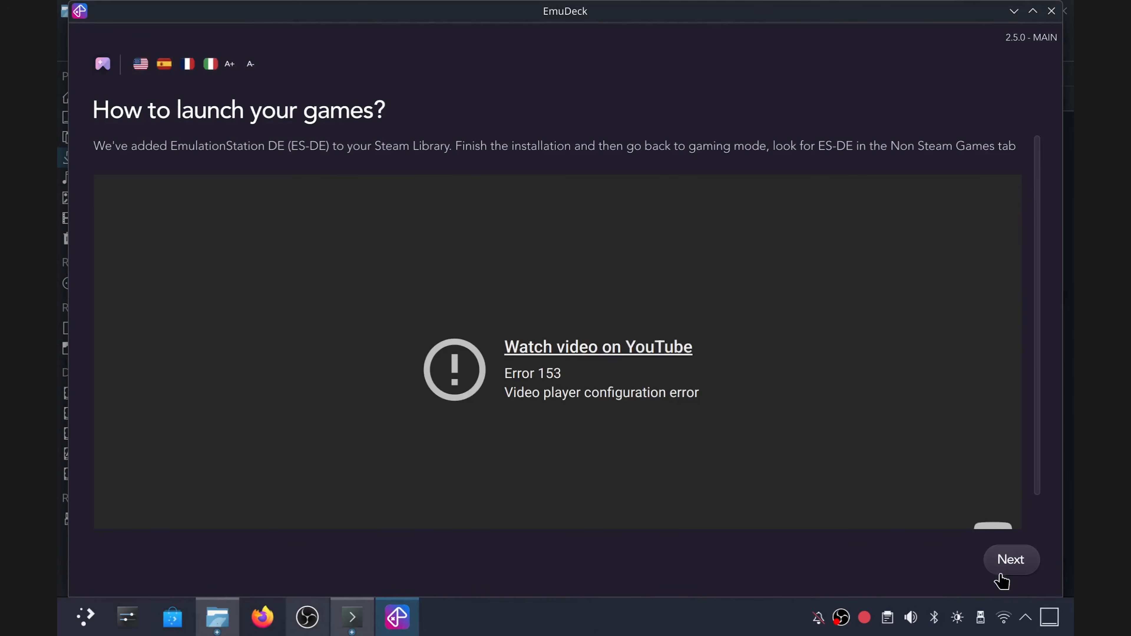
Step: Review the emulation hotkeys diagram and finish the EmuDeck setup
left_click(1012, 563)
scroll(791, 348, "down", 3)
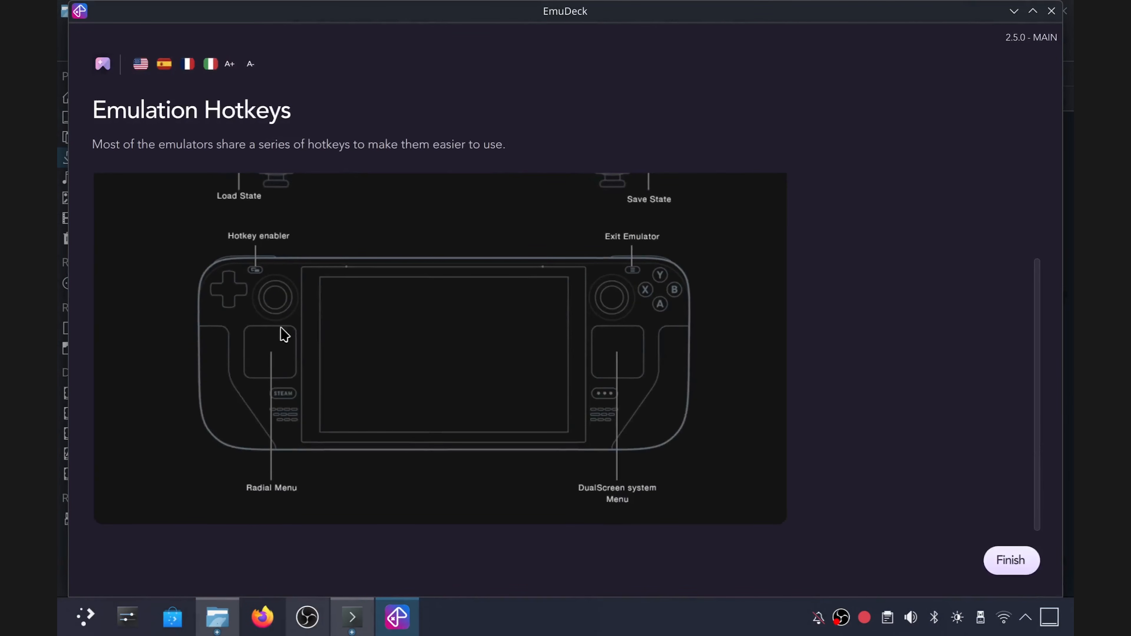
scroll(536, 381, "up", 3)
scroll(531, 386, "down", 3)
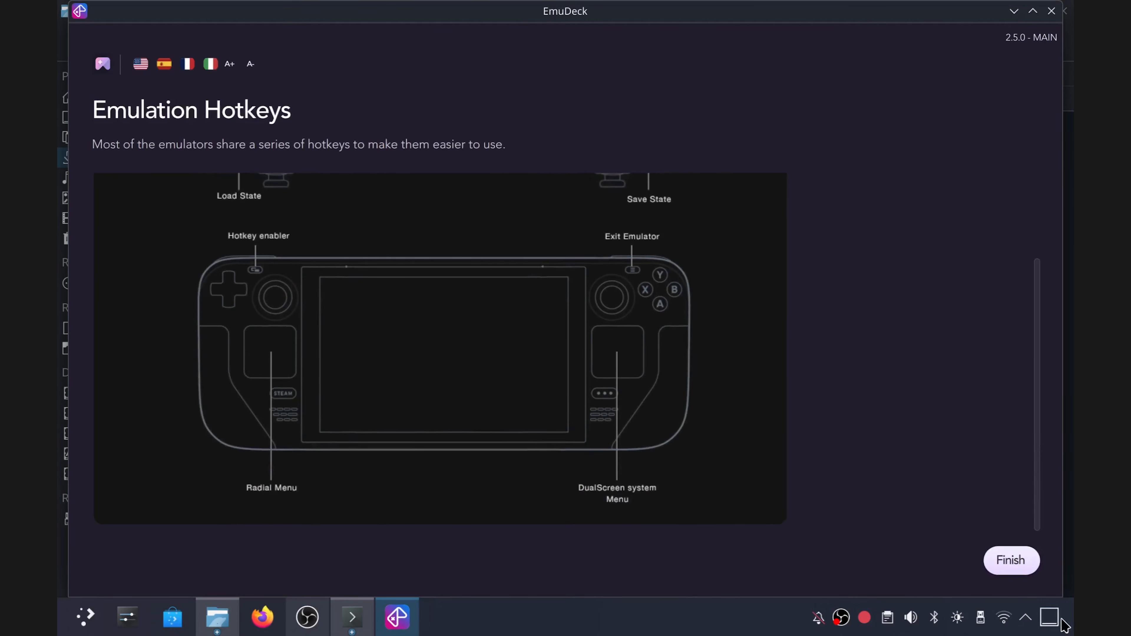
left_click(1009, 563)
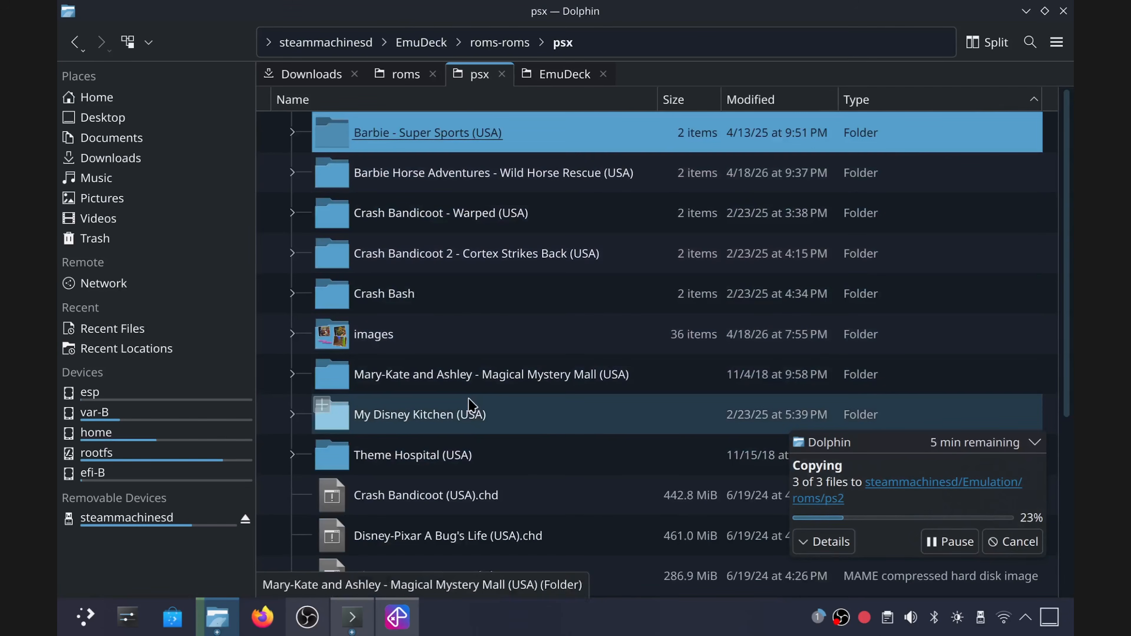
Step: Select the PlayStation game folders and CHD files in EmuDeck/roms-roms/psx, leaving out the images folder
scroll(467, 414, "down", 3)
left_click(510, 391, "shift")
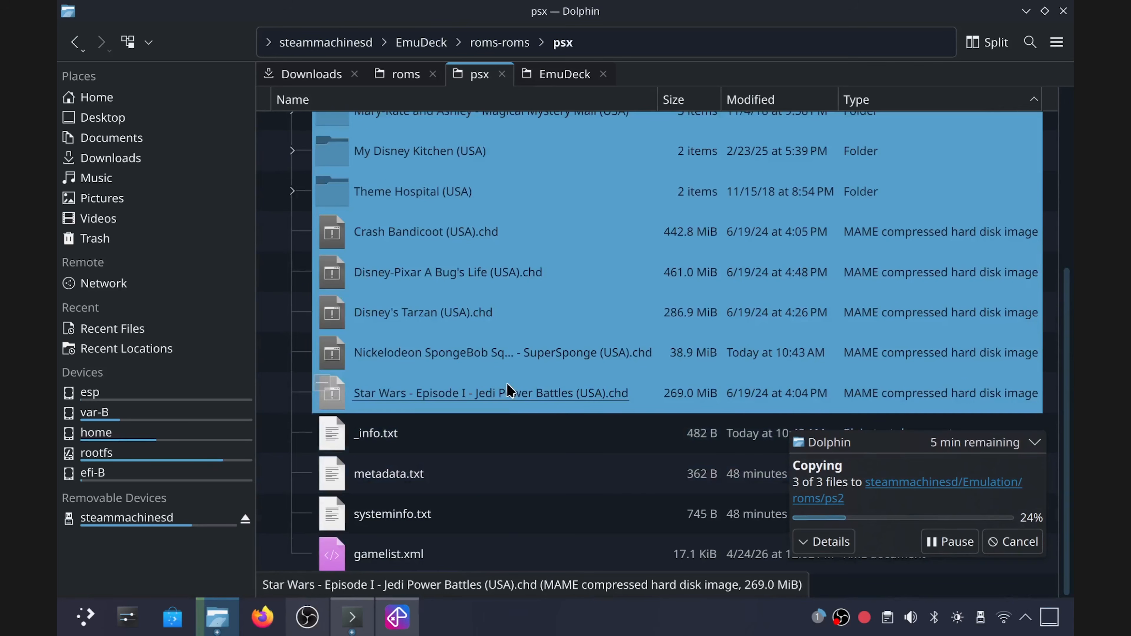
scroll(499, 488, "up", 2)
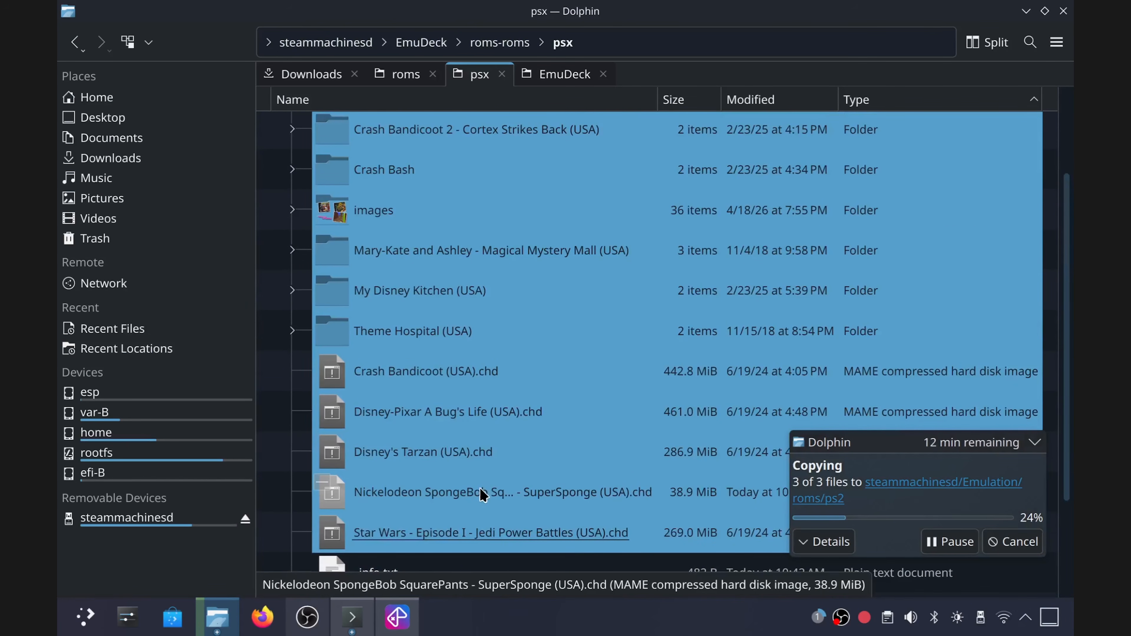
scroll(476, 490, "up", 2)
left_click(374, 333, "ctrl")
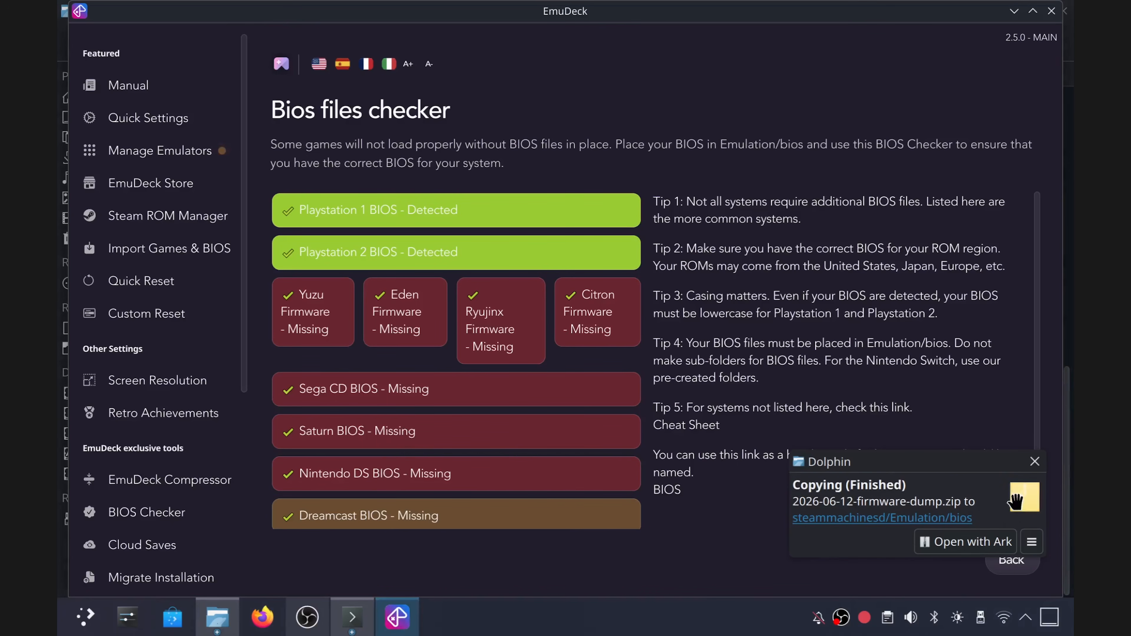
Step: Select the six loose BIOS files plus the cemu and ps2 folders in EmuDeck/bios
scroll(138, 496, "down", 1)
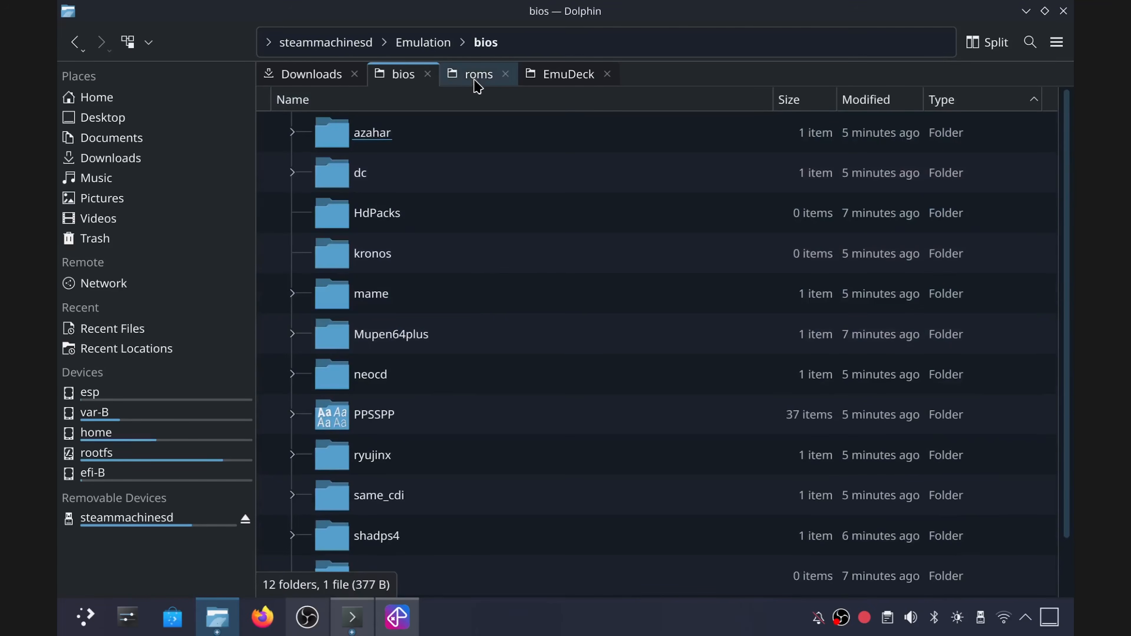
left_click(473, 77)
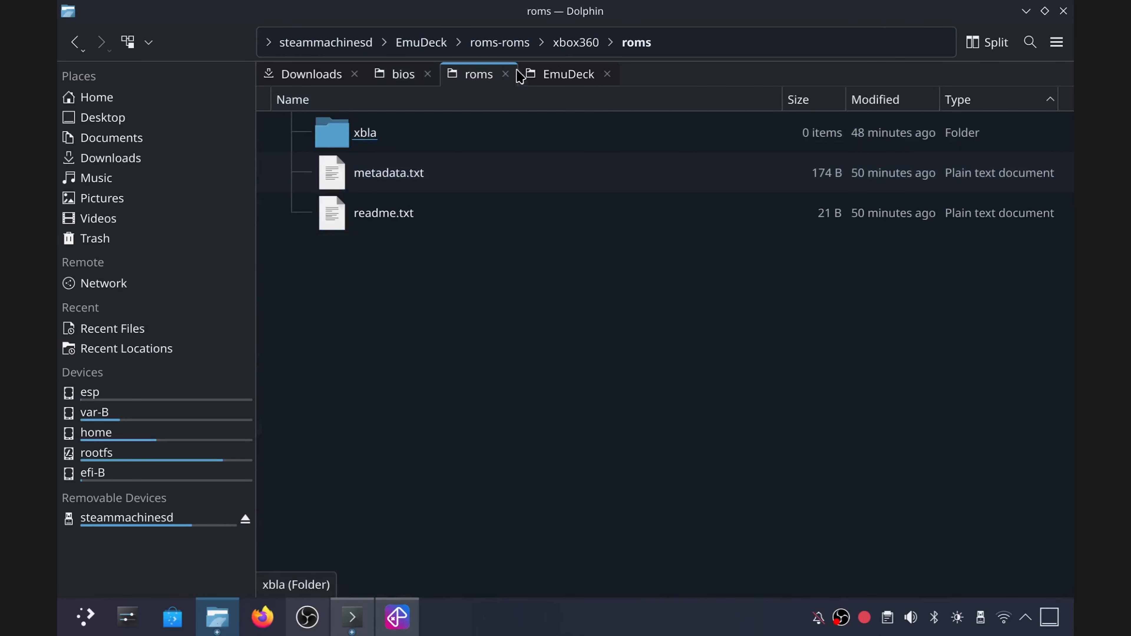
left_click(422, 41)
double_click(389, 133)
left_click_drag(477, 530, 407, 260)
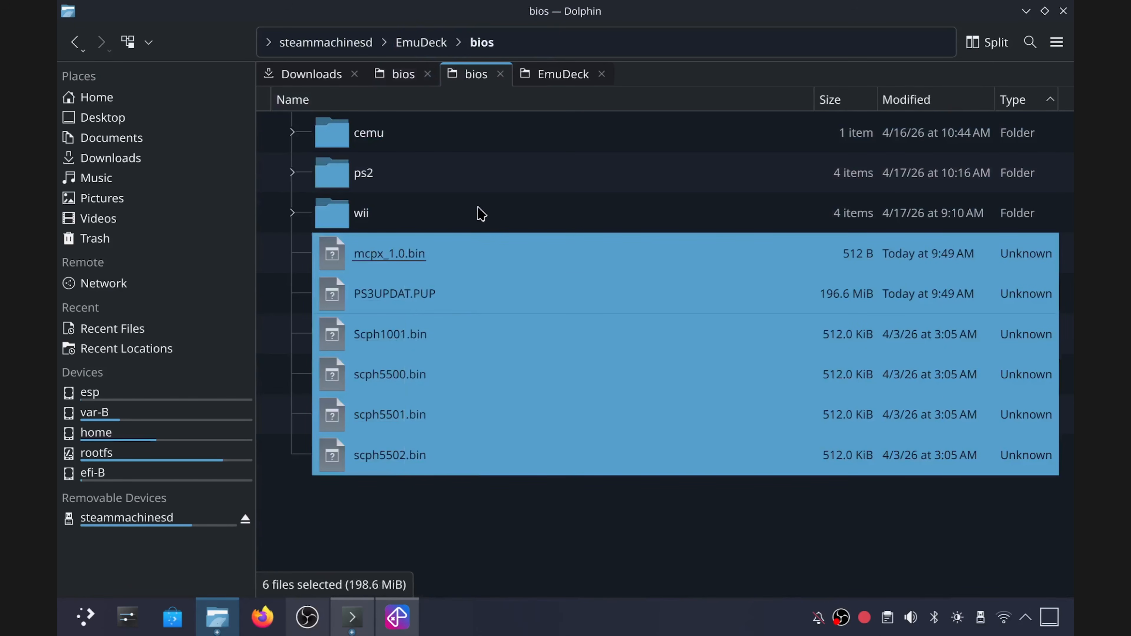
left_click(425, 167, "ctrl")
left_click(422, 143, "ctrl")
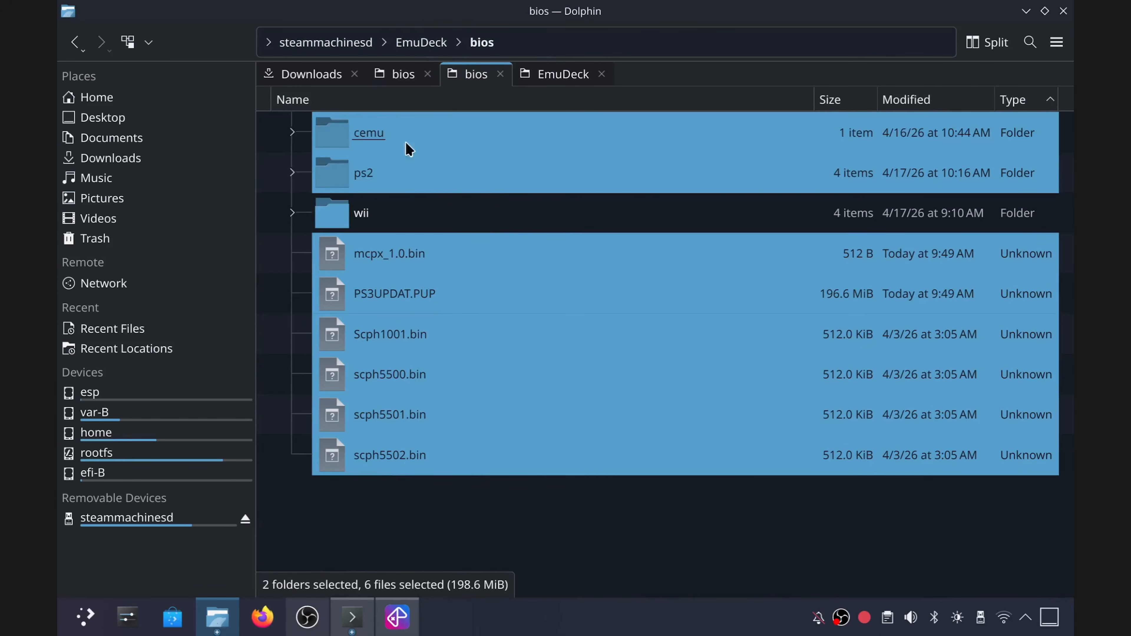
Step: Paste the chosen BIOS files and folders into Emulation/bios and check that they are there
left_click(406, 75)
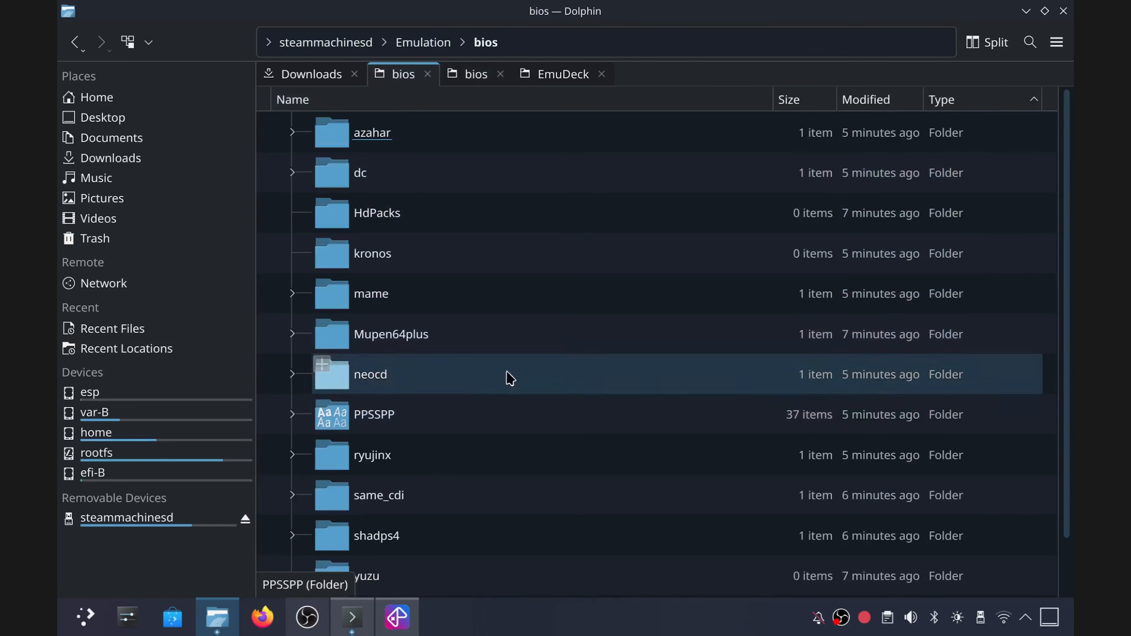
key("ctrl+v")
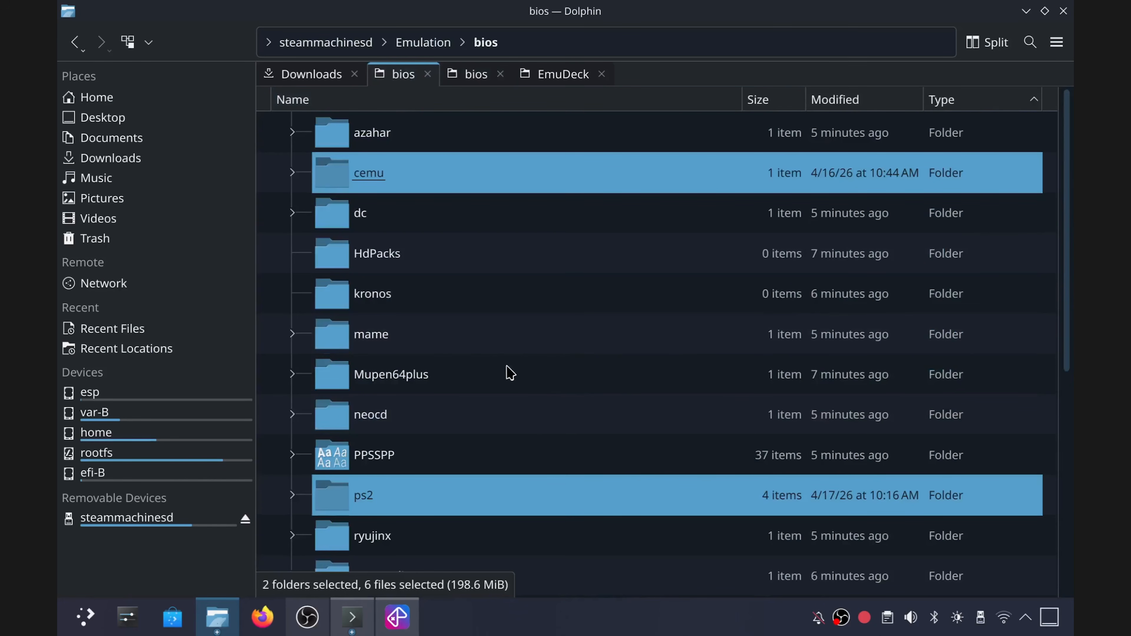
scroll(527, 383, "down", 3)
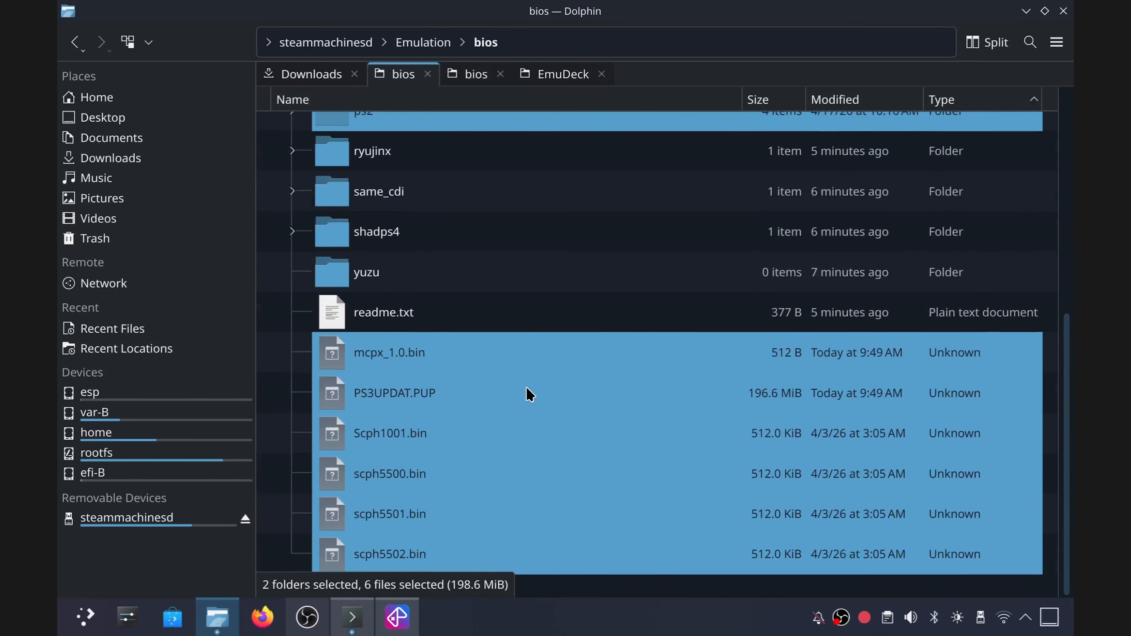
scroll(491, 431, "up", 2)
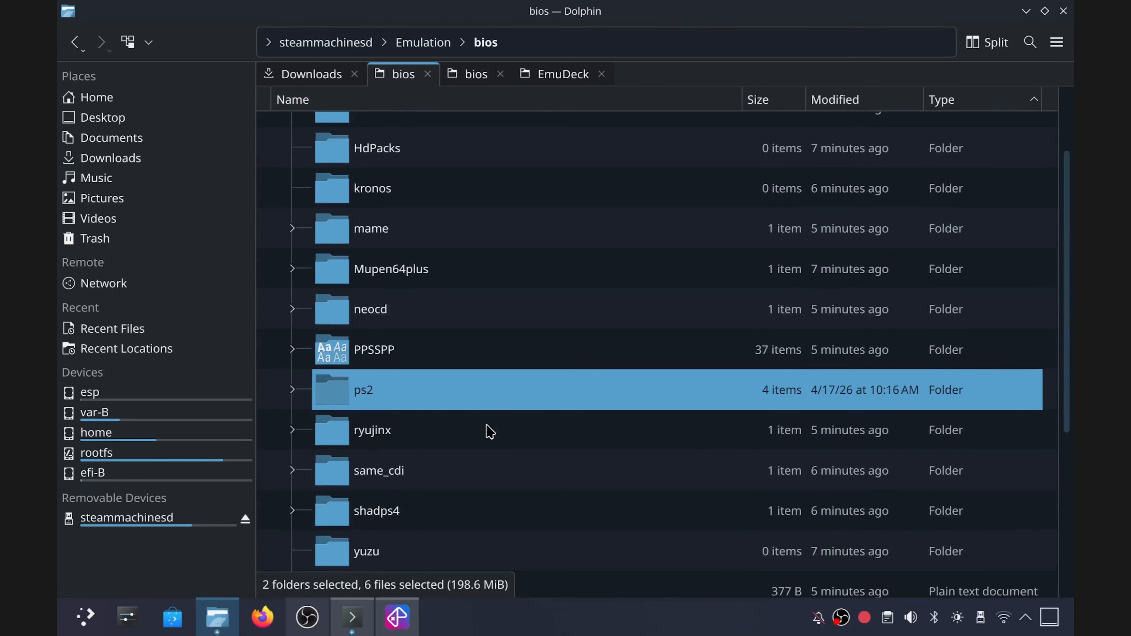
Step: Open the ps2 folder in Emulation/bios and select the files inside it
left_click(366, 389)
left_click_drag(463, 329, 399, 189)
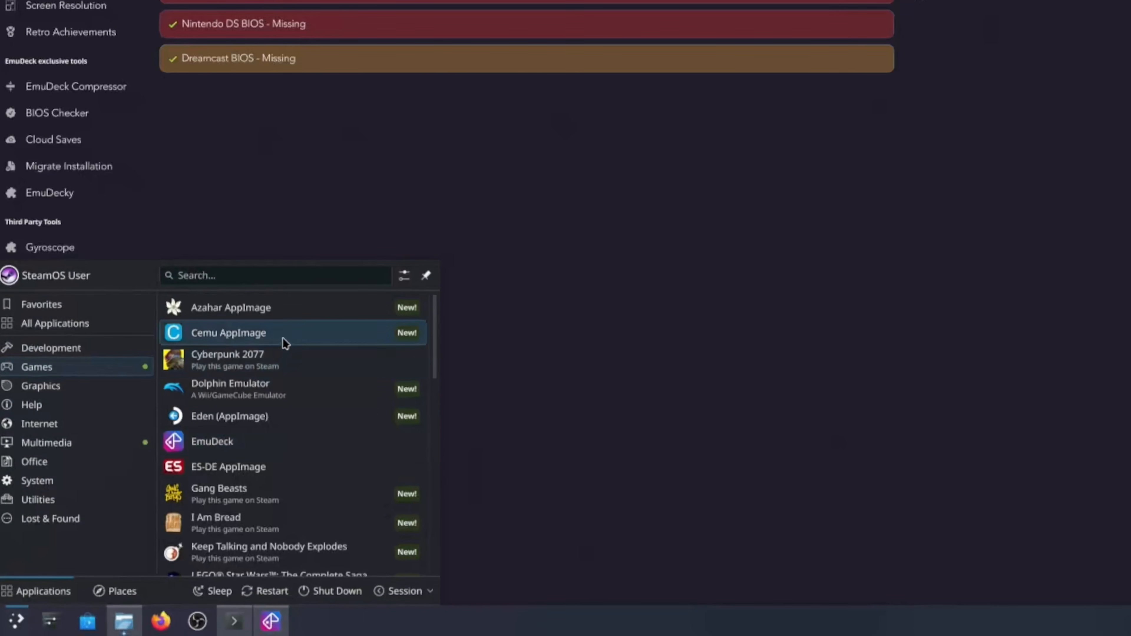
Step: Launch Cemu, open the Cemu folder from it and paste the copied file there
left_click(286, 344)
left_click(252, 144)
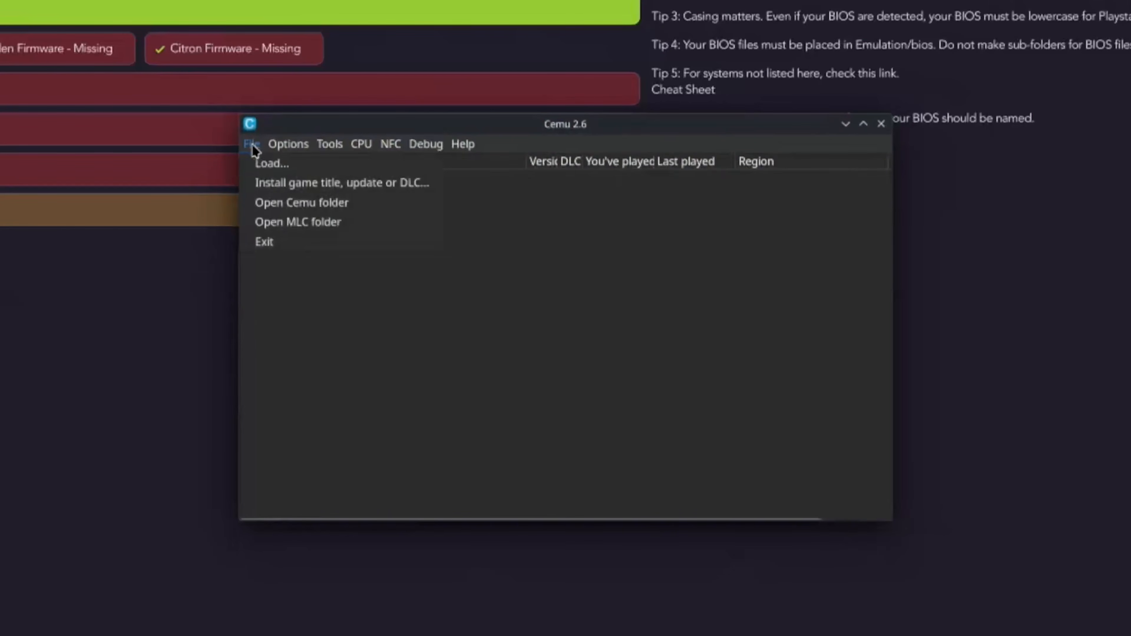
left_click(278, 205)
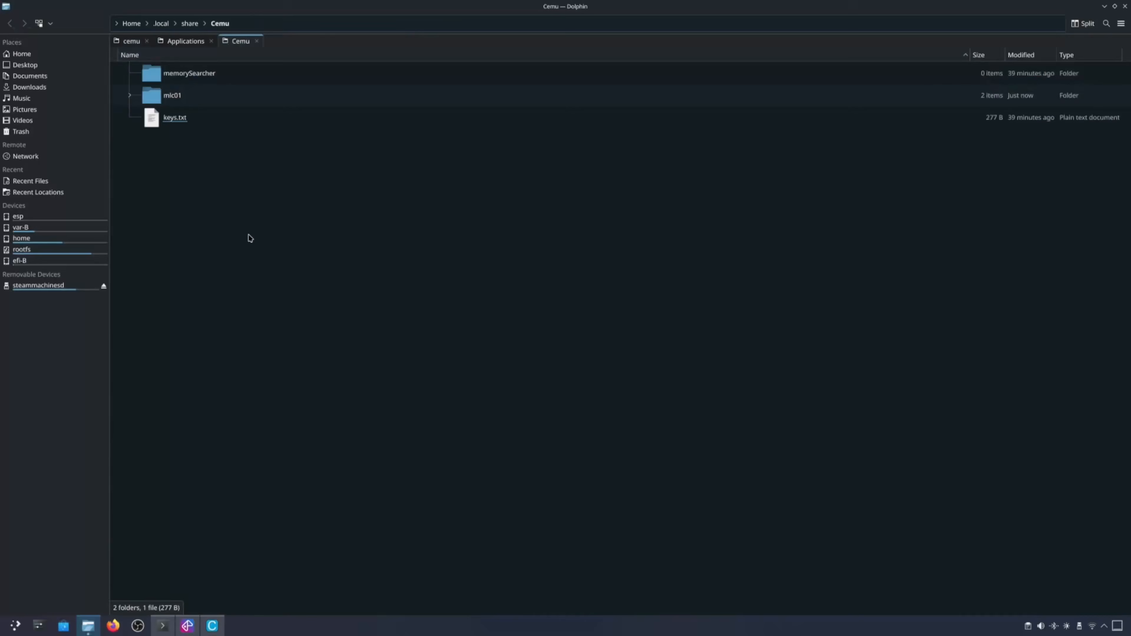
key("ctrl+v")
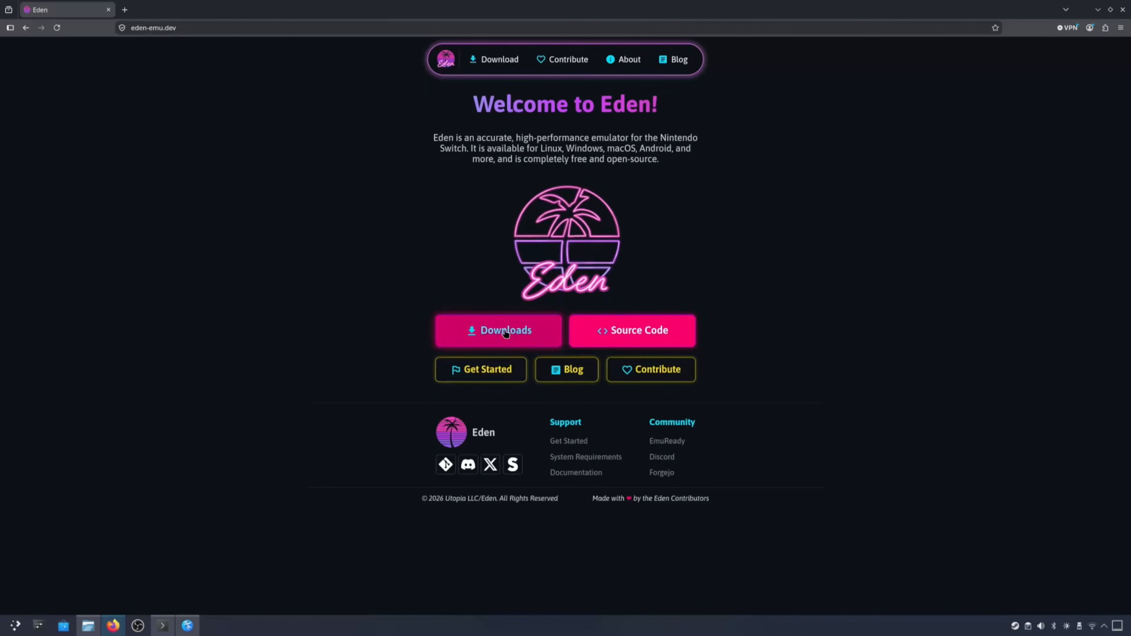
Step: Get the Linux AppImage from the Eden downloads page and rename the file in Downloads to Eden.AppImage
left_click(506, 334)
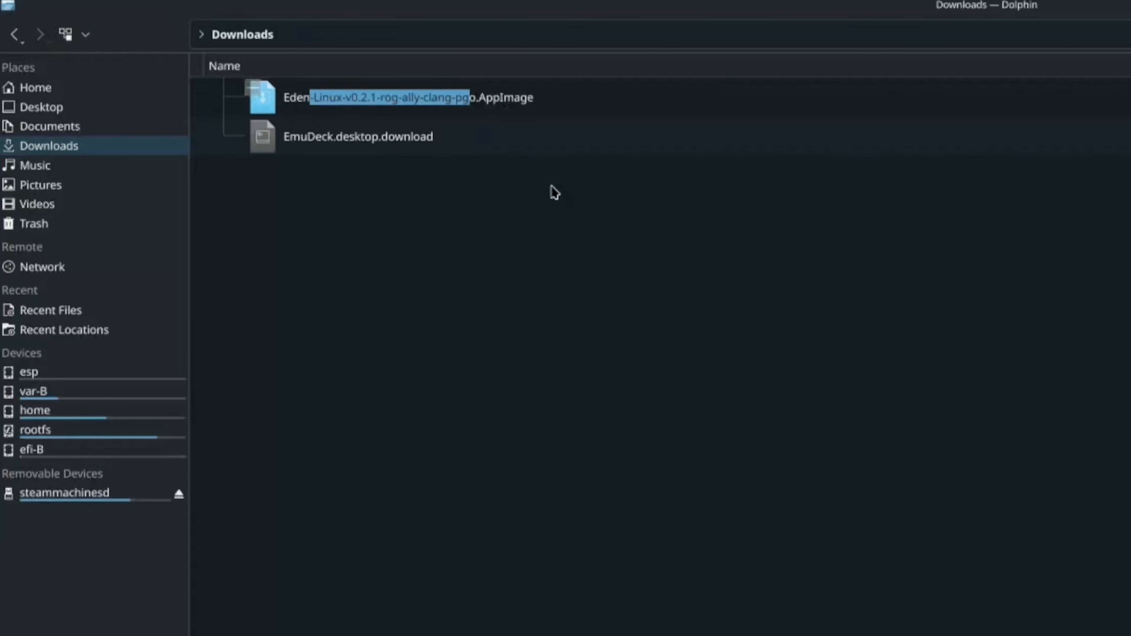
key("Delete")
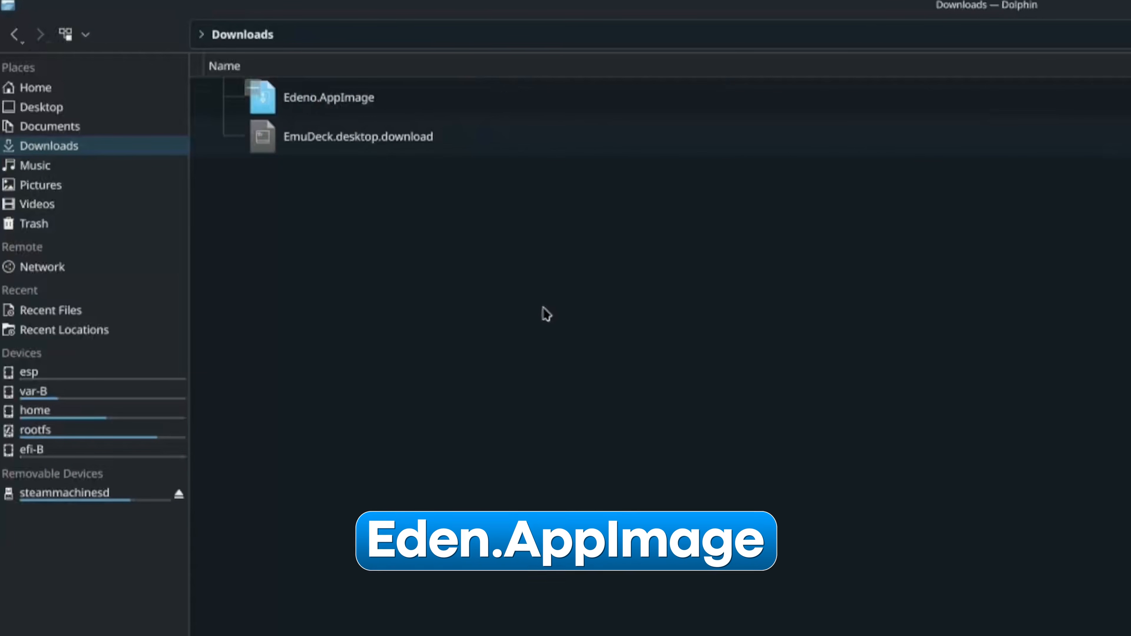
key("Return")
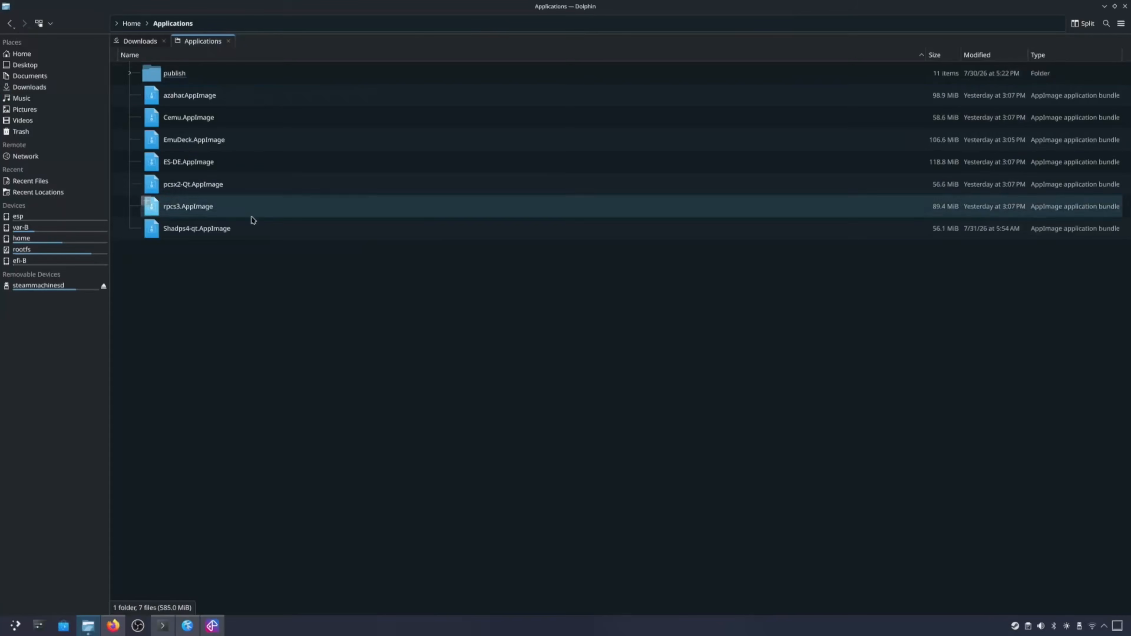
Step: Paste Eden.AppImage into the Applications folder under Home
key("ctrl+v")
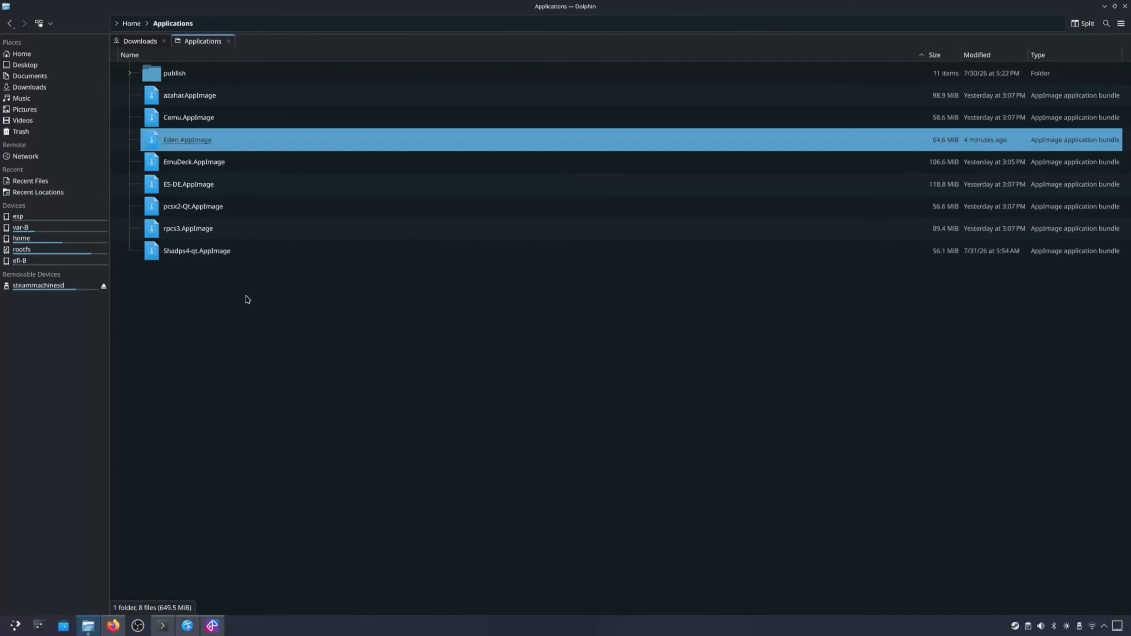
left_click(265, 347)
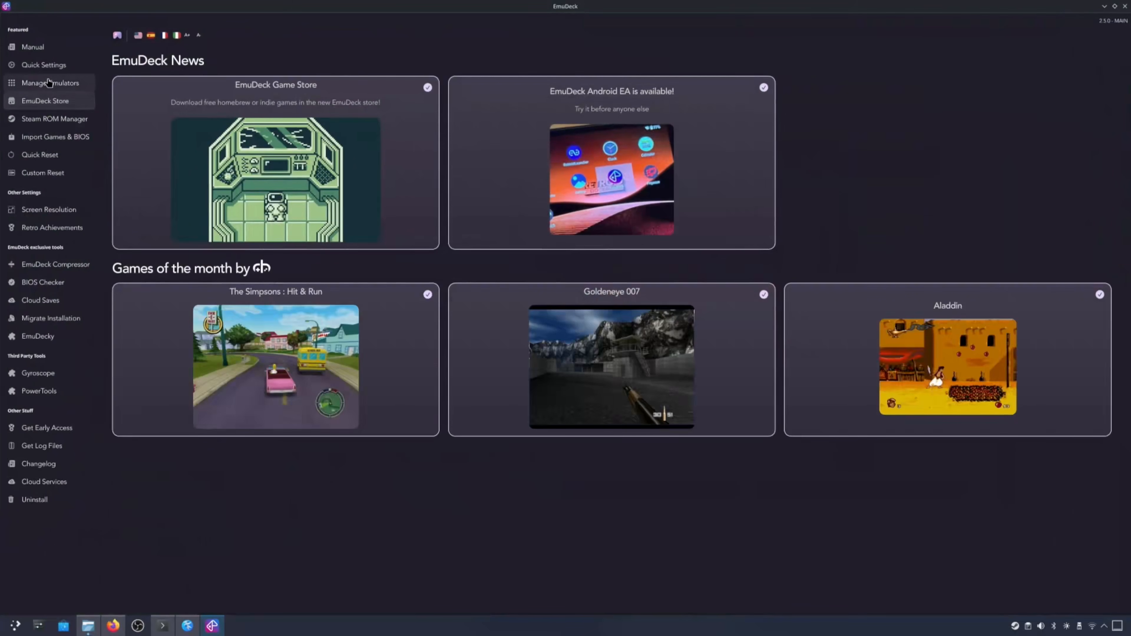
Step: Restart EmuDeck and reset the configuration of the Eden emulator
left_click(49, 83)
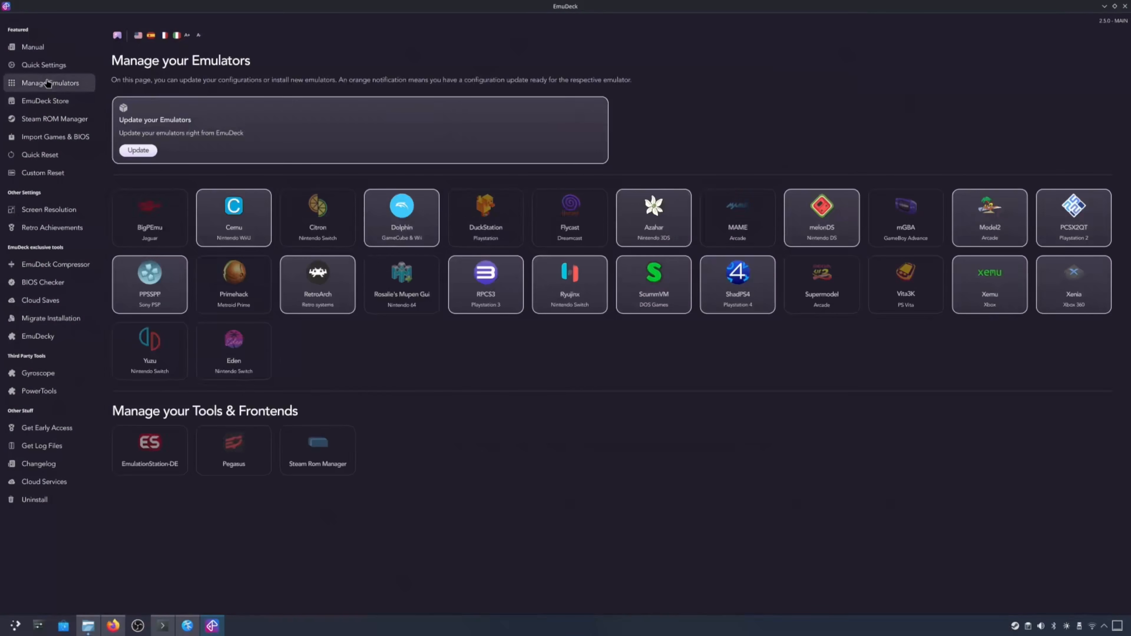
left_click(1125, 6)
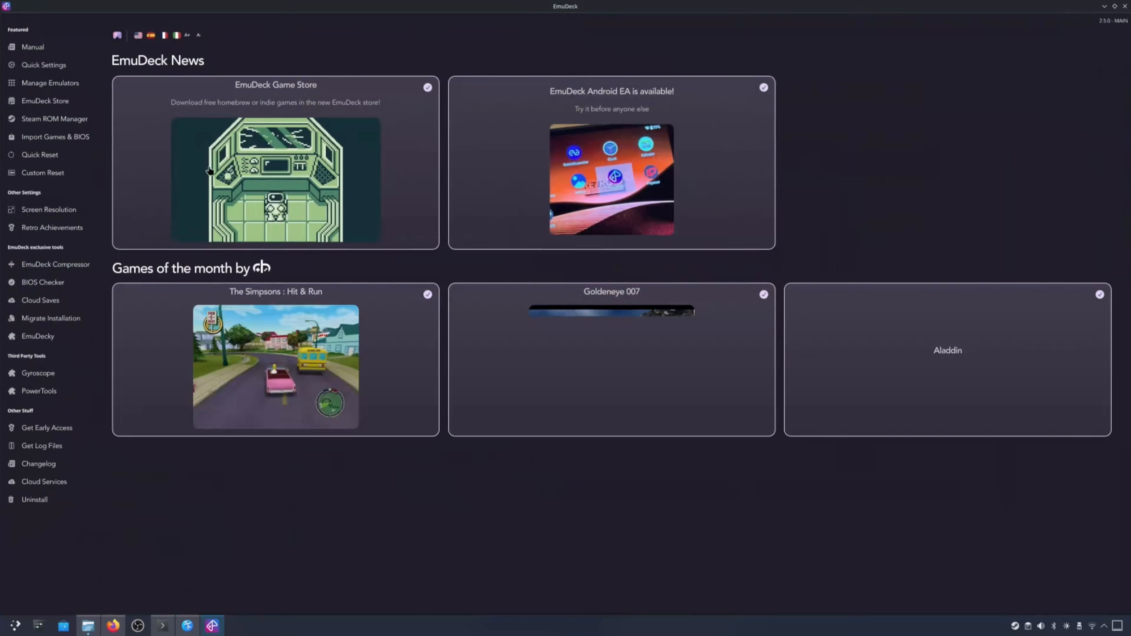
left_click(49, 83)
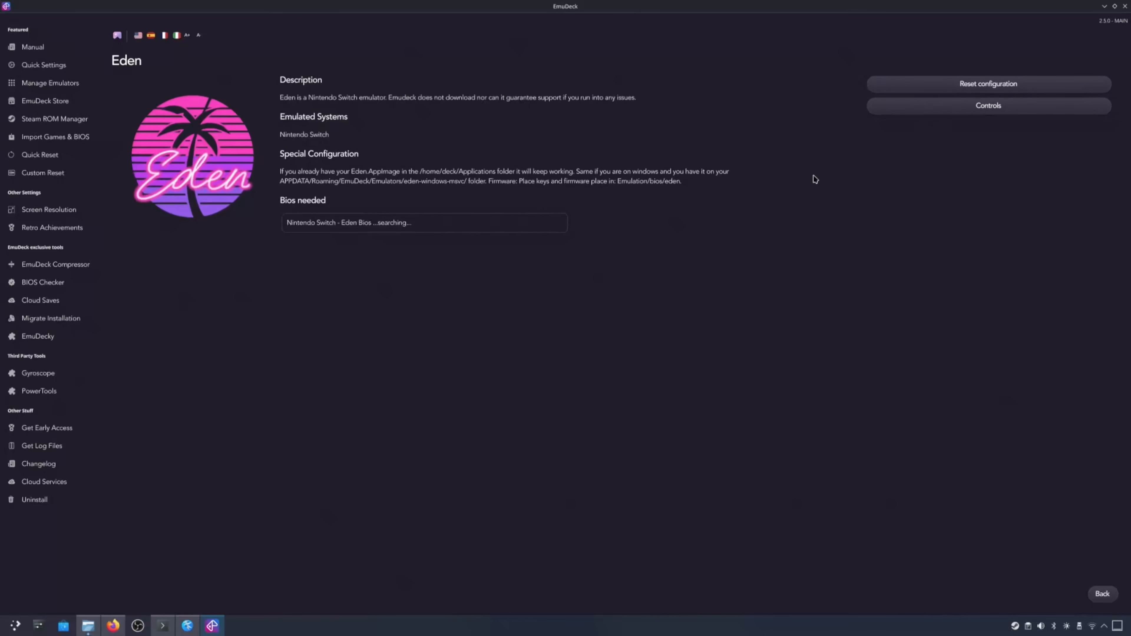
left_click(974, 85)
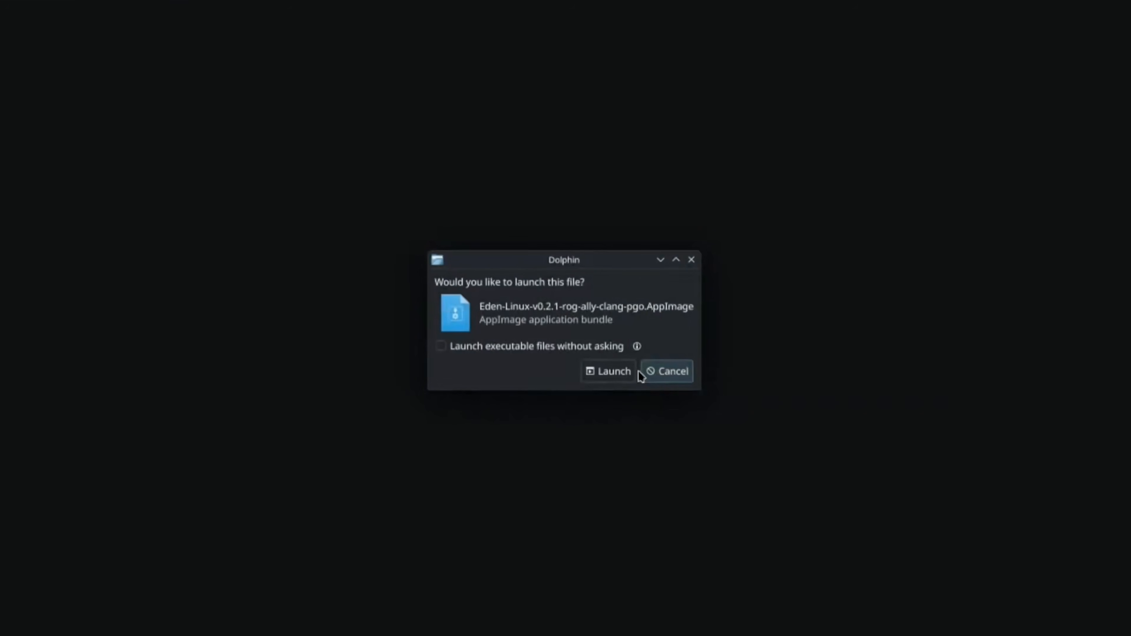
Step: Launch Eden and install the decryption keys using prod.keys from Emulation/bios
left_click(634, 371)
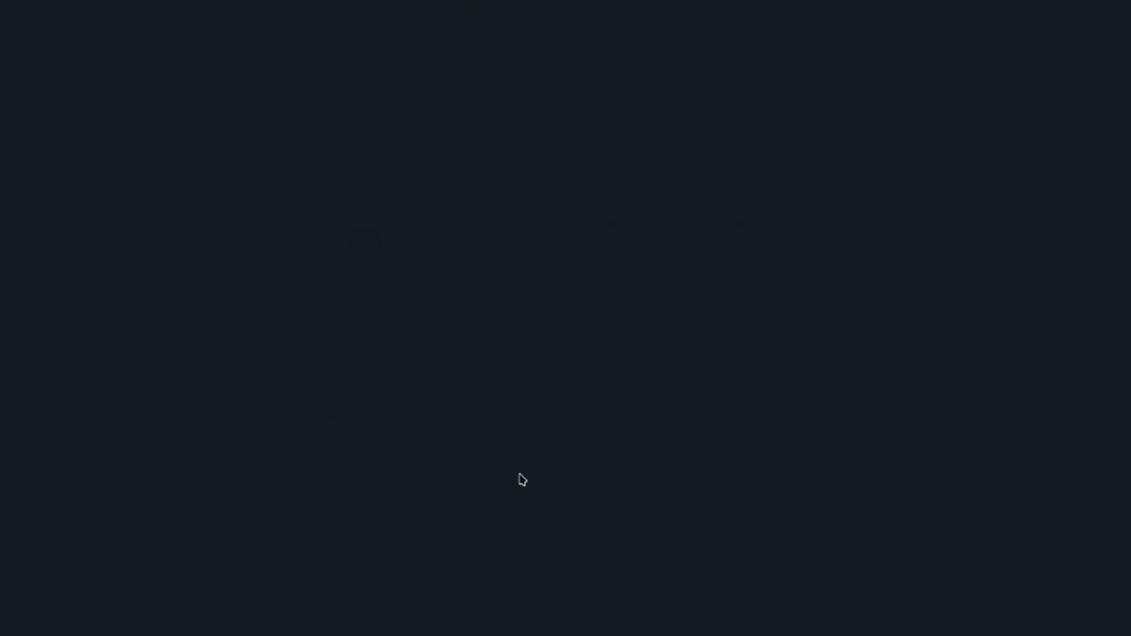
key("Return")
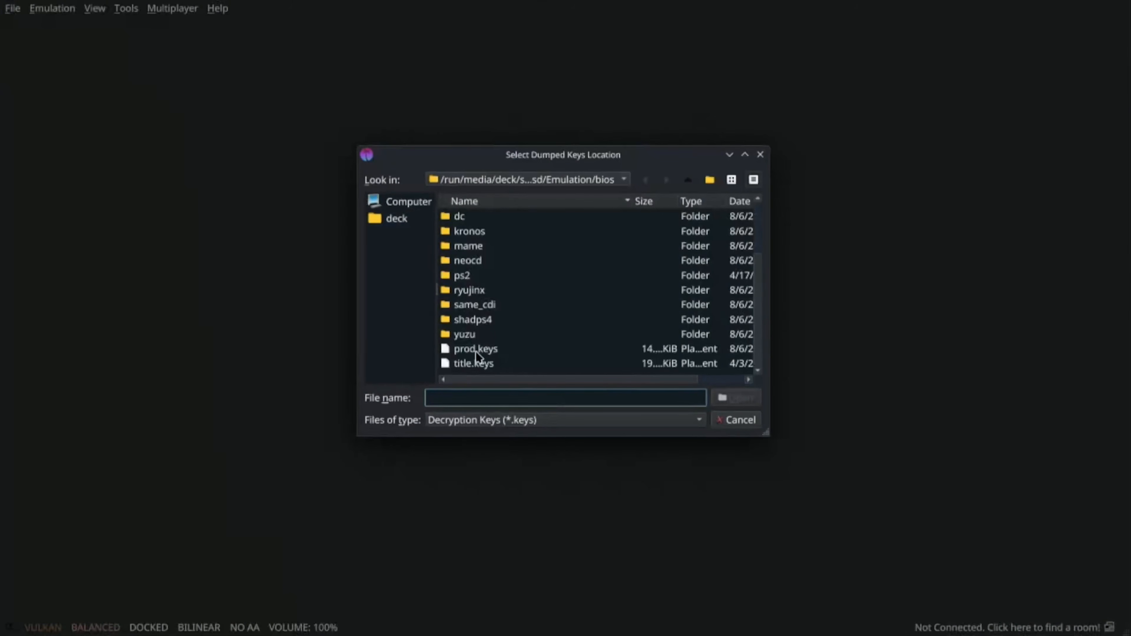
Step: Install the Switch firmware in Eden from a ZIP file and close the installation message
left_click(134, 12)
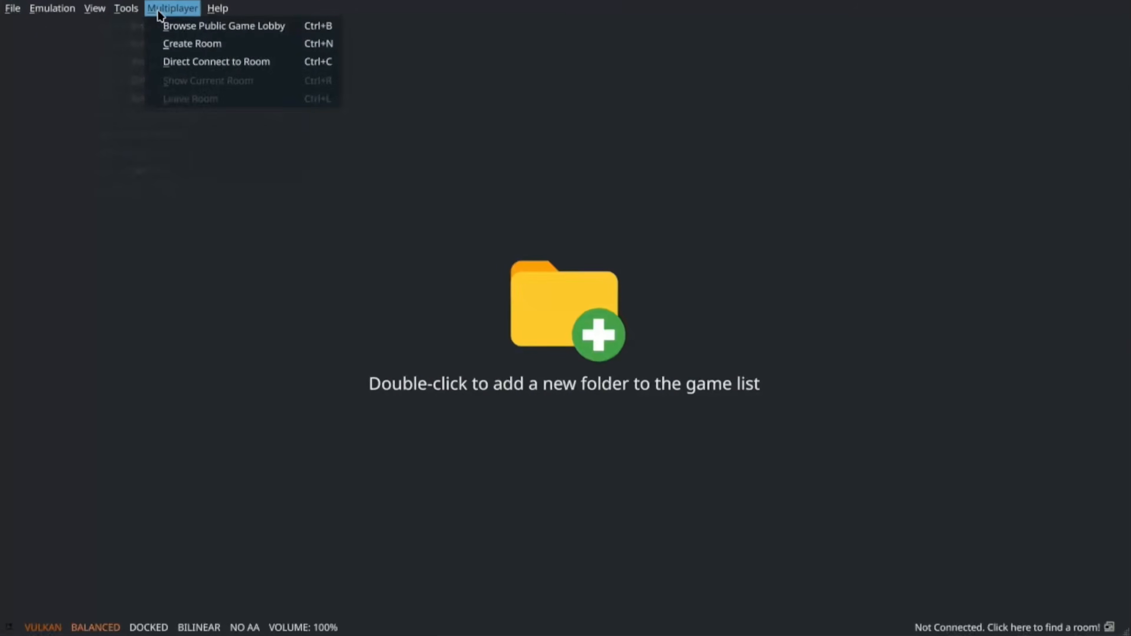
mouse_move(133, 13)
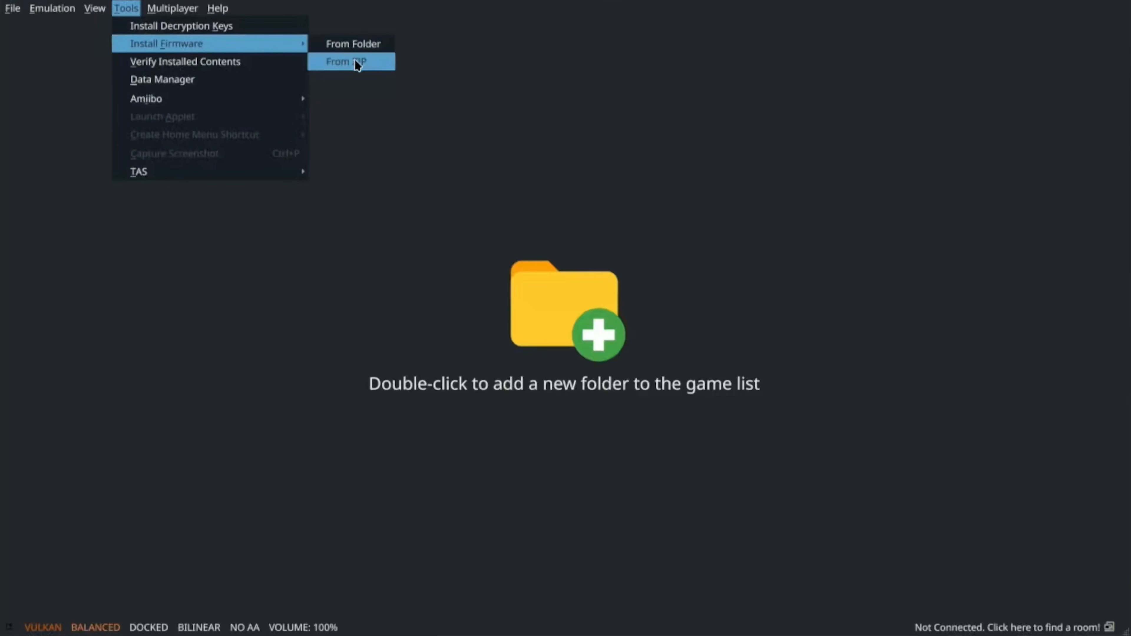
left_click(355, 61)
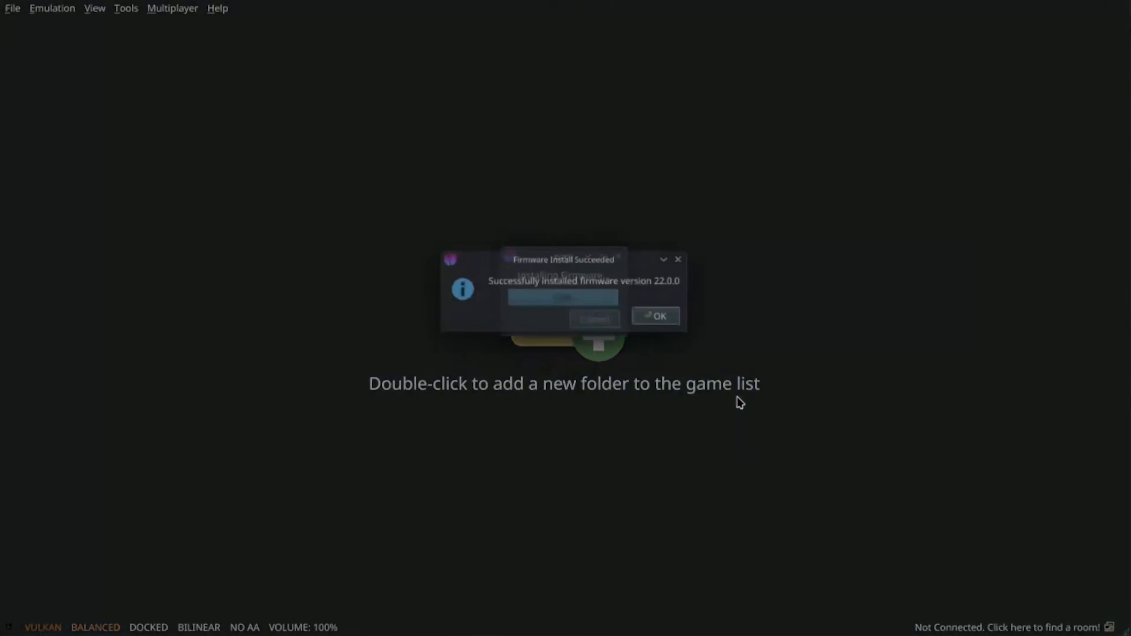
left_click(661, 317)
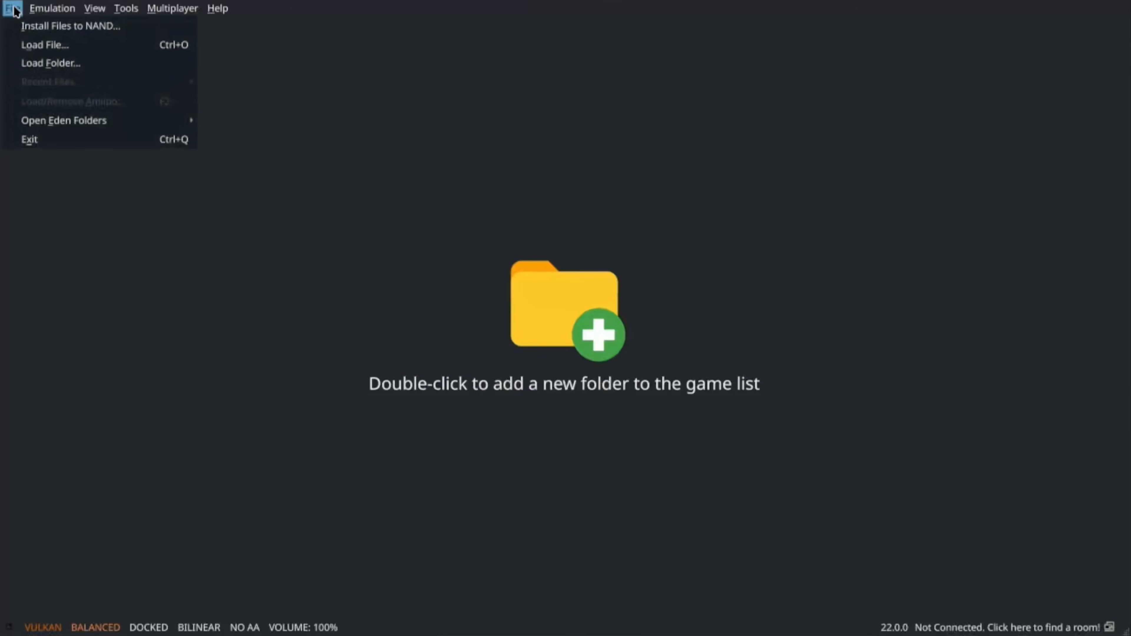
Step: Install the Legend of Zelda update .nsp from the Switch updates and DLC folder to Eden's NAND
left_click(13, 25)
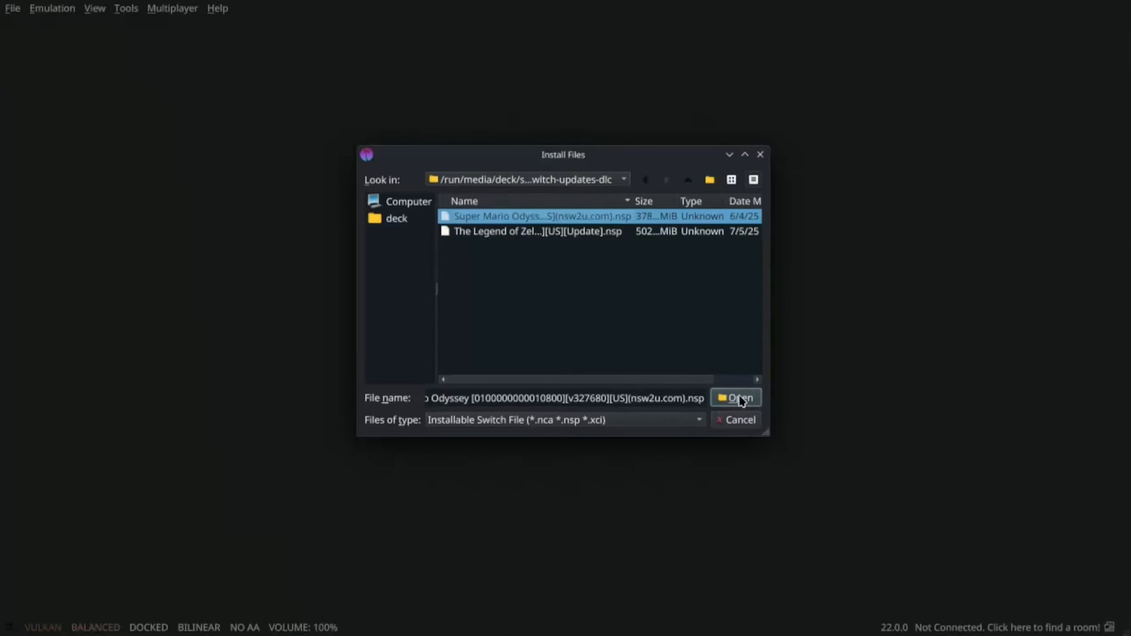
left_click(738, 397)
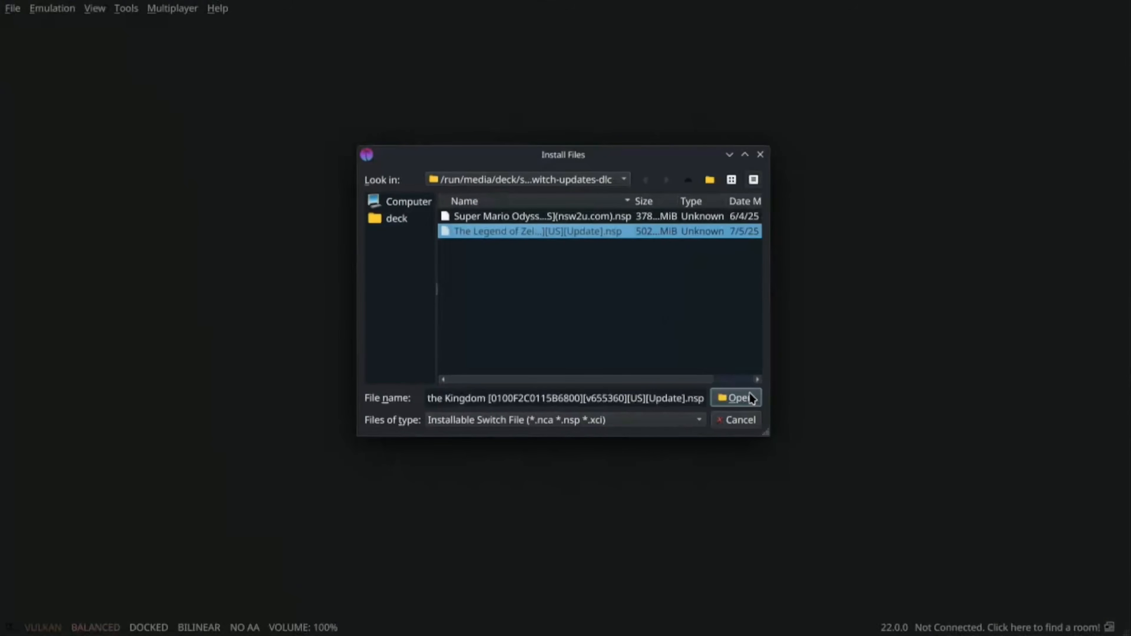
left_click(750, 395)
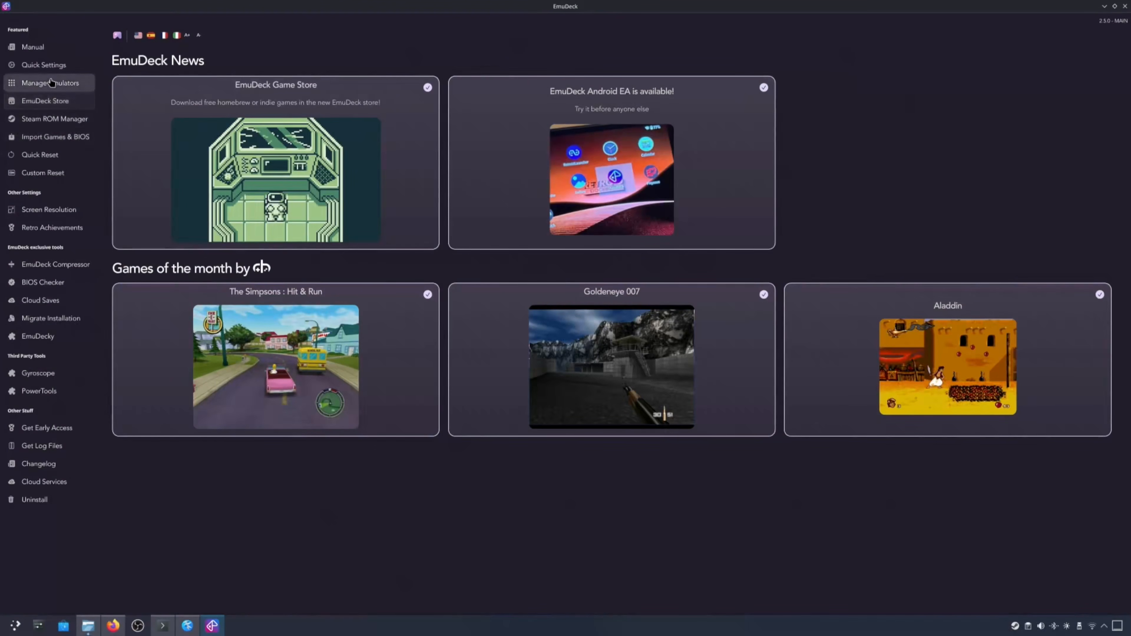
Step: Switch back to EmuDeck and reset the configuration of EmulationStation-DE
left_click(51, 83)
left_click(151, 459)
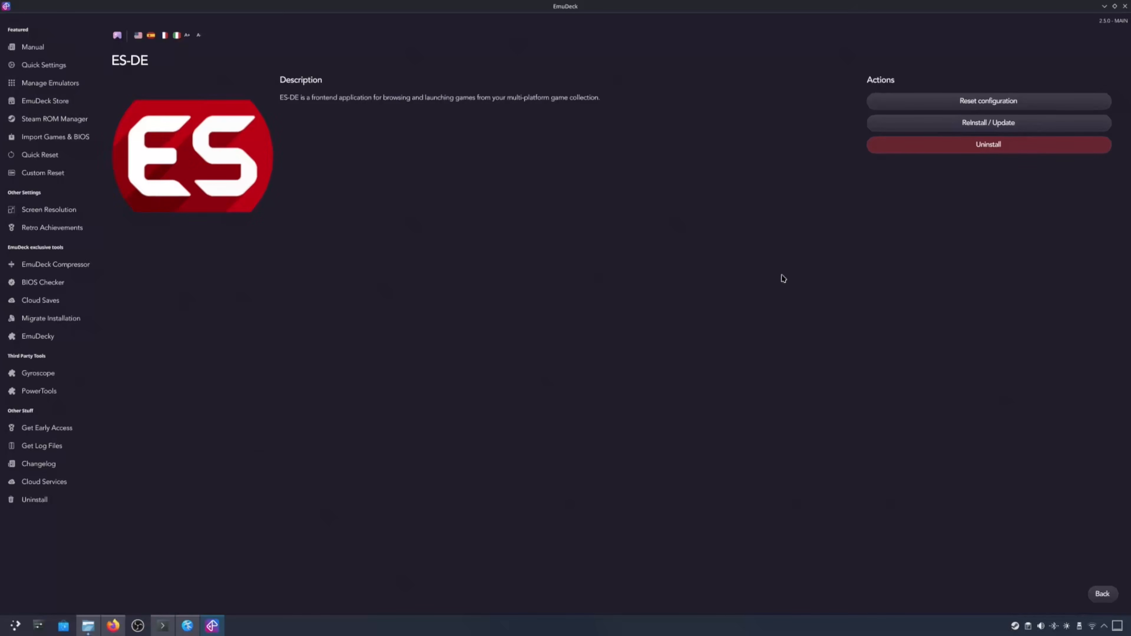
left_click(976, 101)
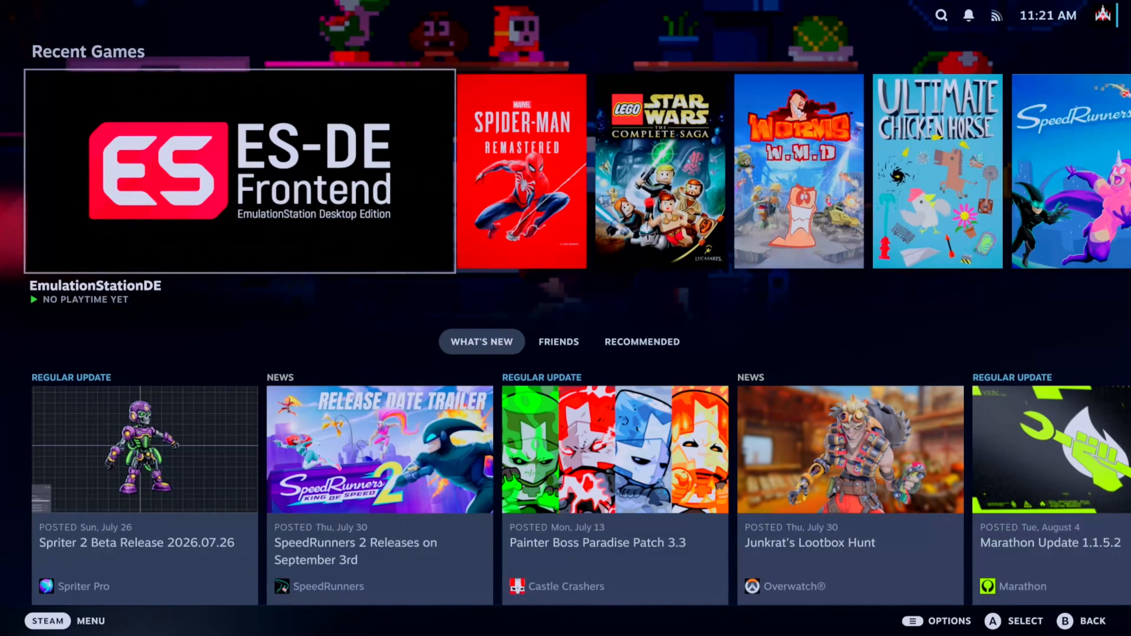
Step: Launch EmulationStationDE from the recent games in Steam's gaming mode
key("Right")
key("Left")
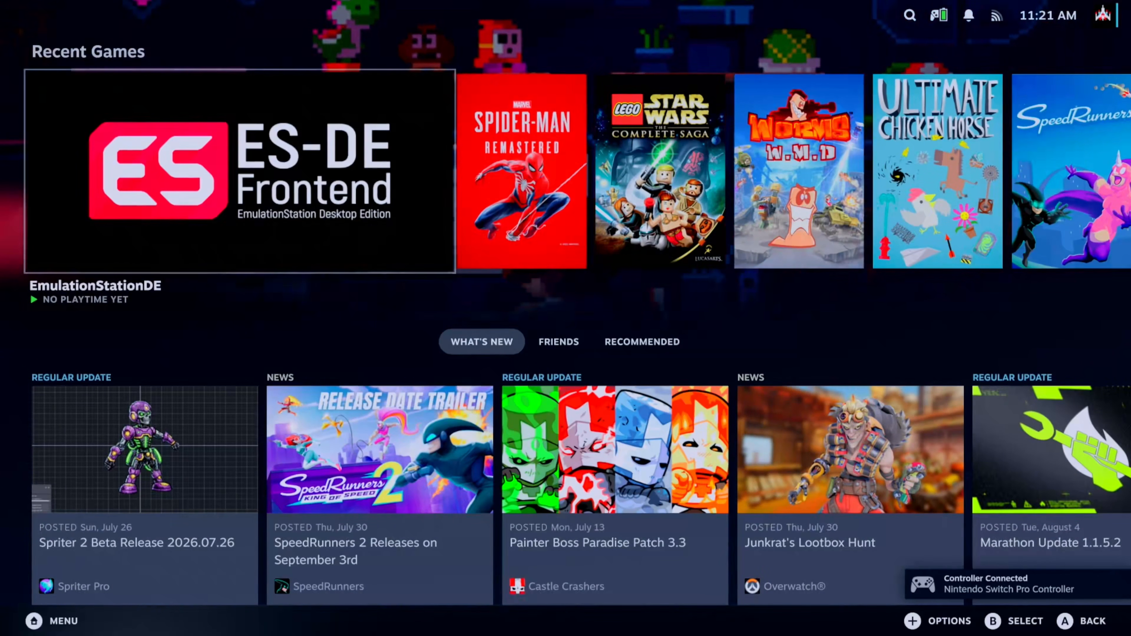
key("Return")
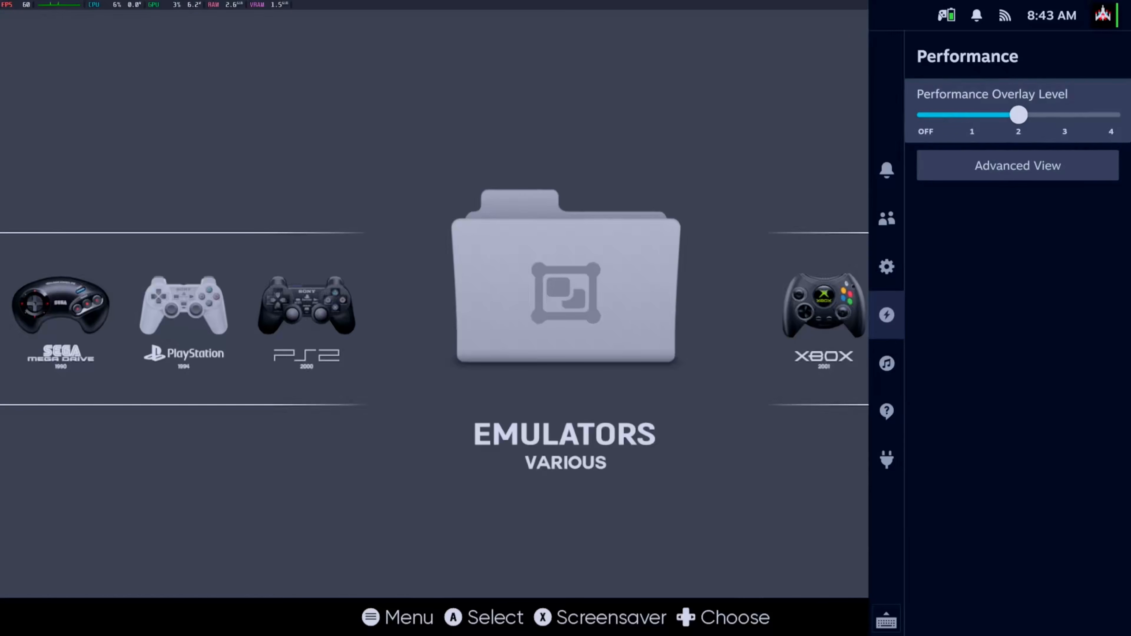
Step: Close the Performance settings, then browse the ES-DE systems and view the Xbox game list
key("Escape")
key("Escape")
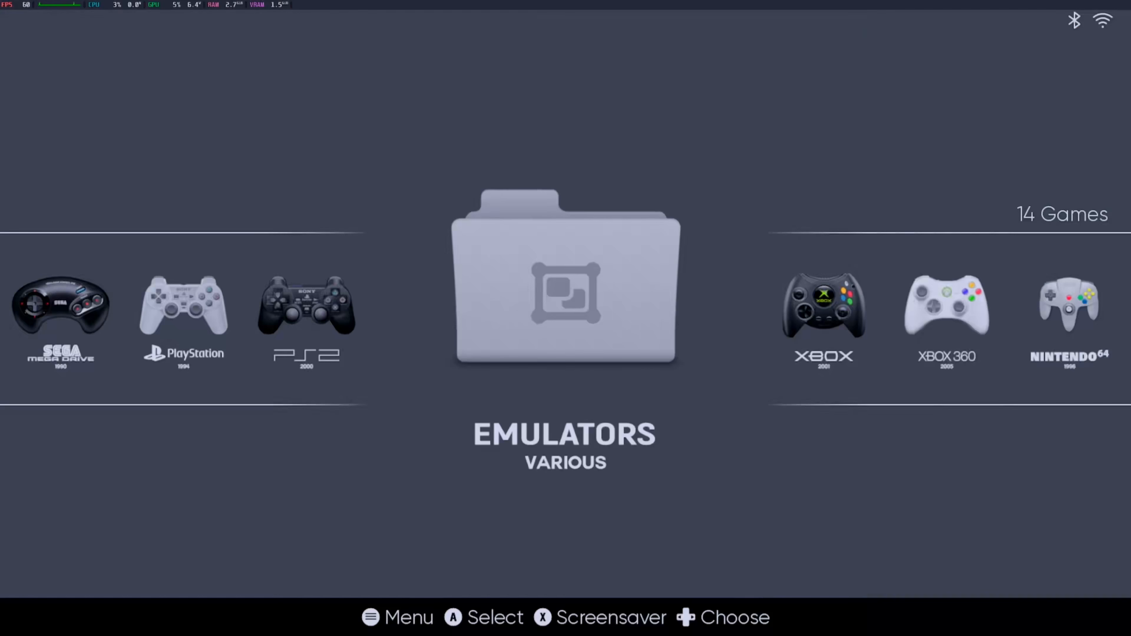
key("Right")
key("Right")
key("Left")
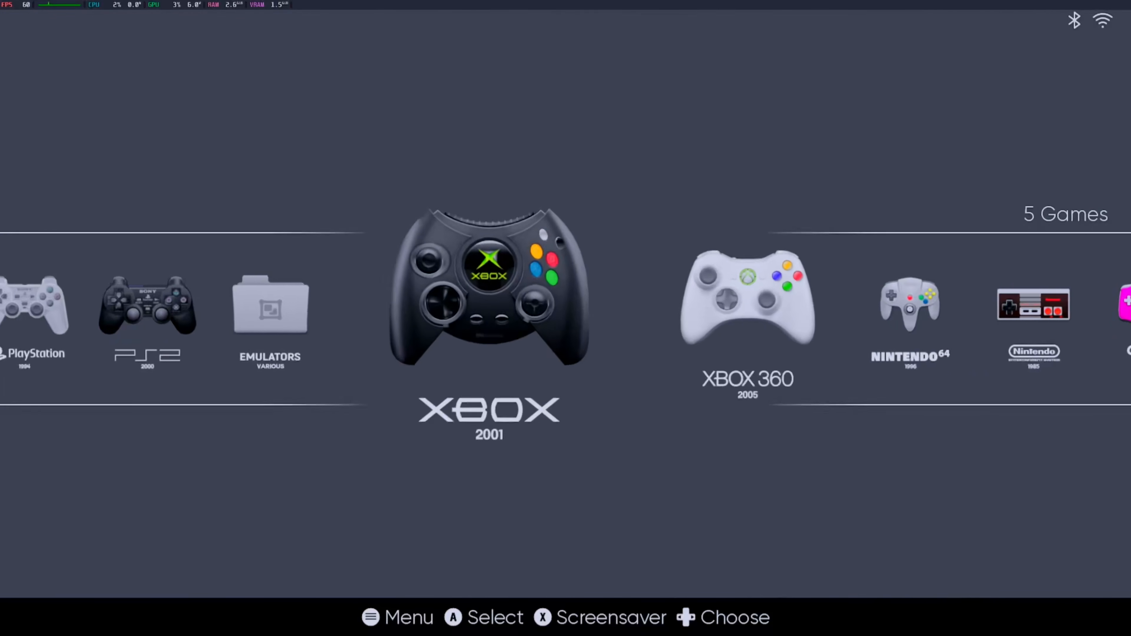
key("Return")
key("Down")
key("Escape")
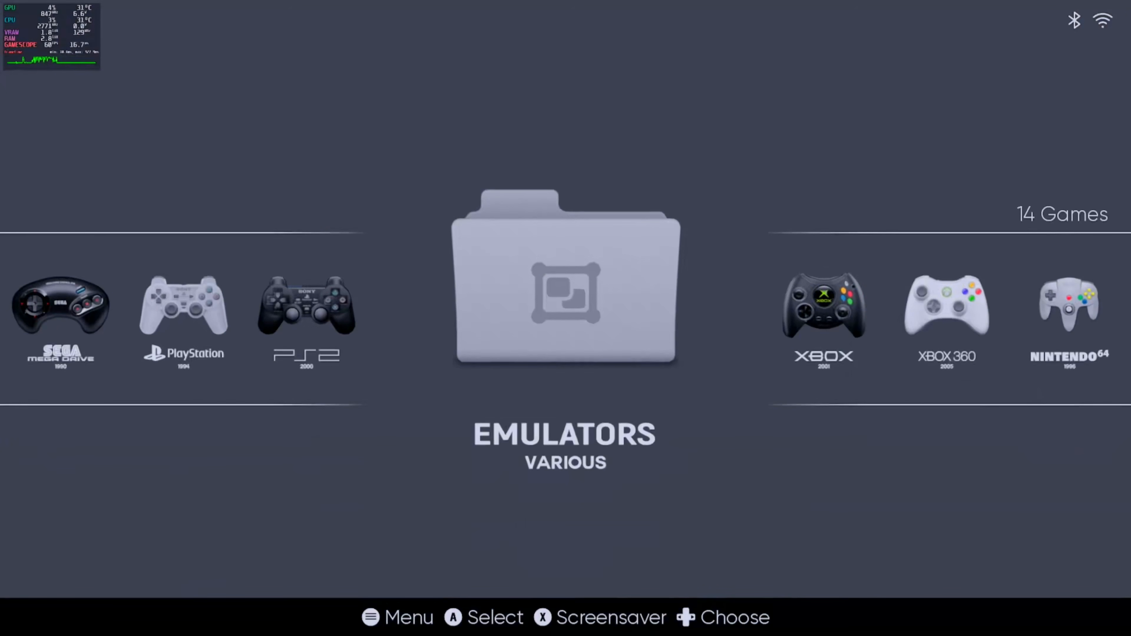
Step: Look through the Microsoft Xbox games and continue along the system carousel past Game Boy Advance
key("Right")
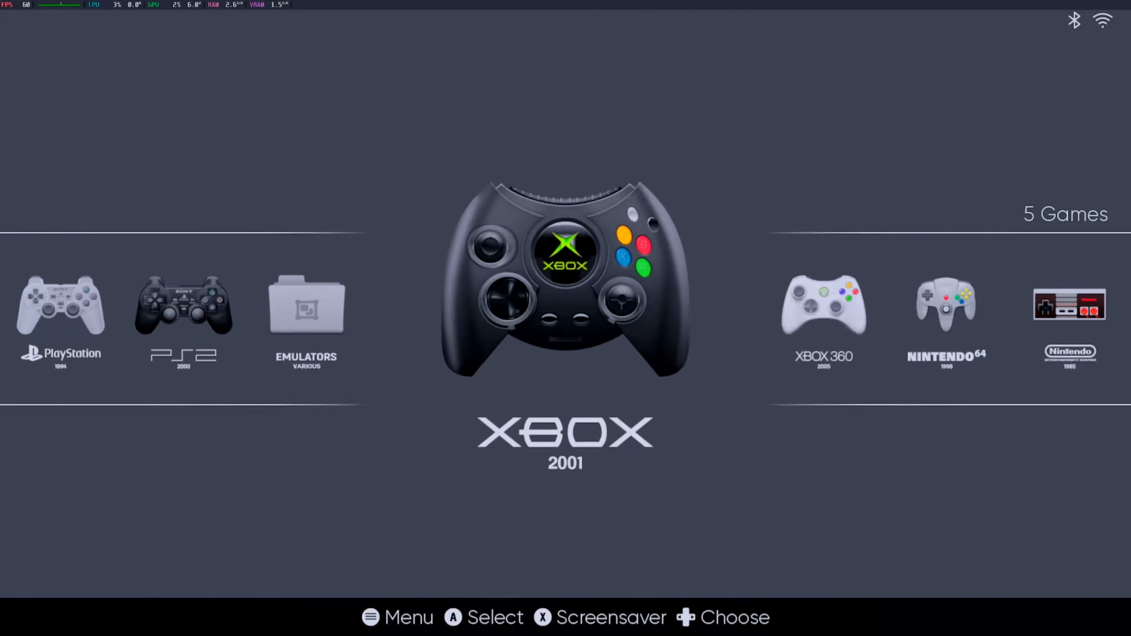
key("Right")
key("Left")
key("Return")
key("Down")
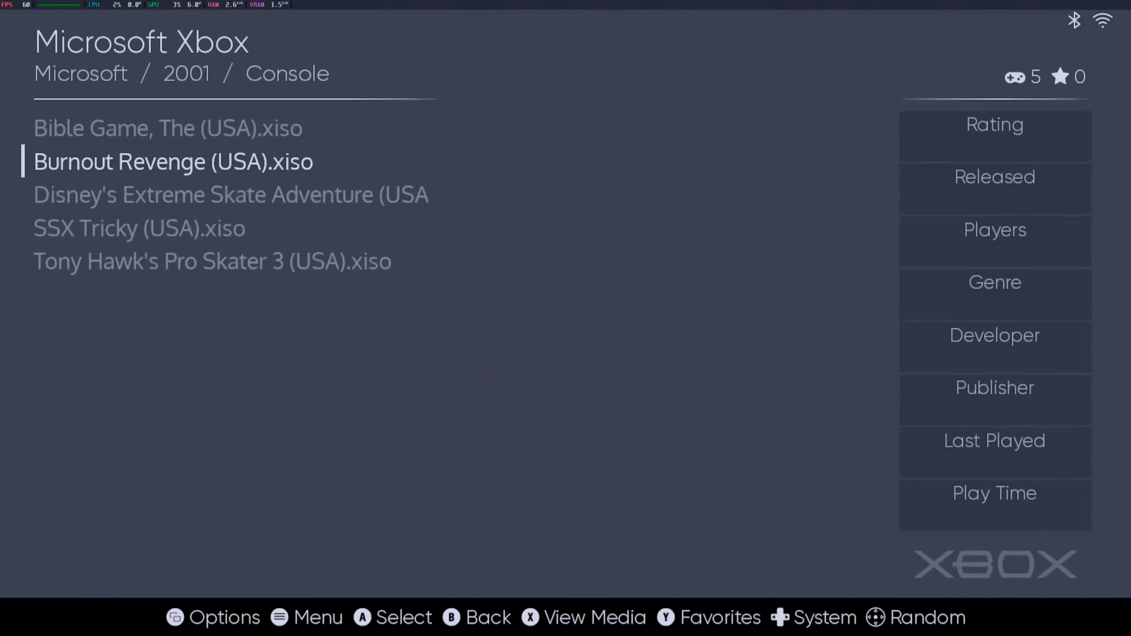
key("BackSpace")
key("Right")
key("Right")
key("Right")
key("Right")
key("Right")
key("Right")
key("Right")
key("Right")
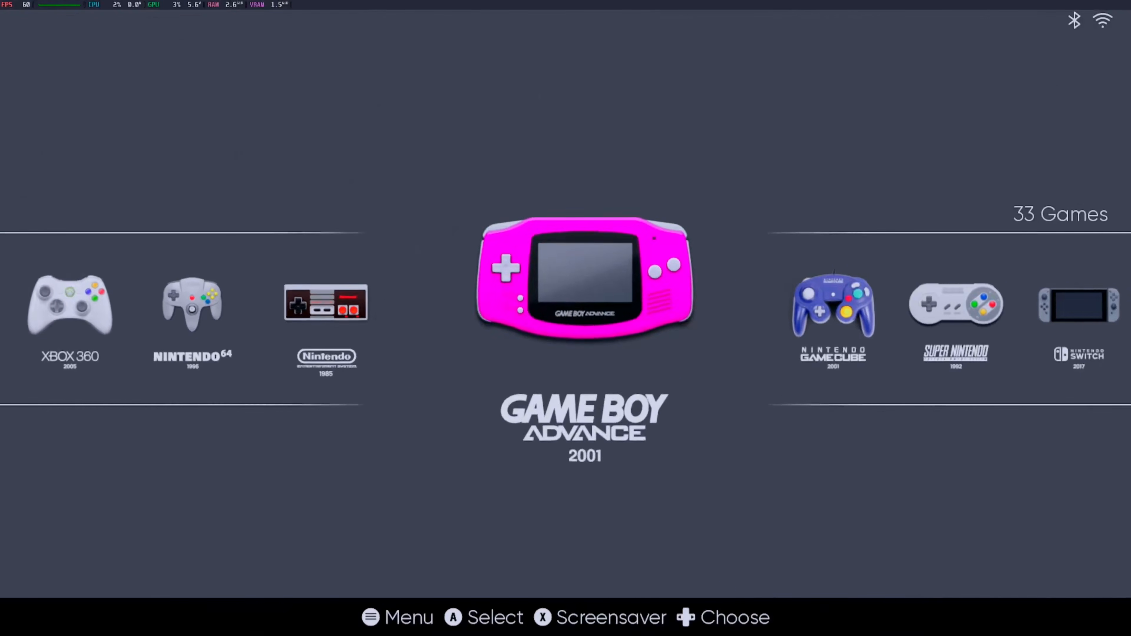
Step: Open the theme downloader from the ES-DE UI settings and proceed with downloading the themes list
key("Escape")
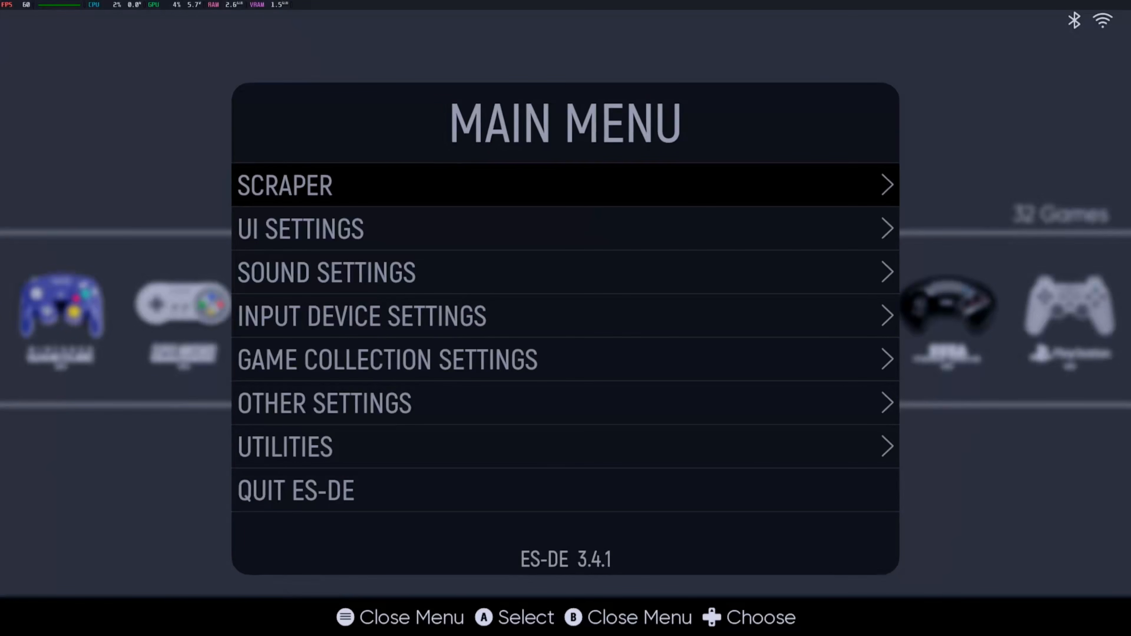
key("Down")
key("Return")
key("Return")
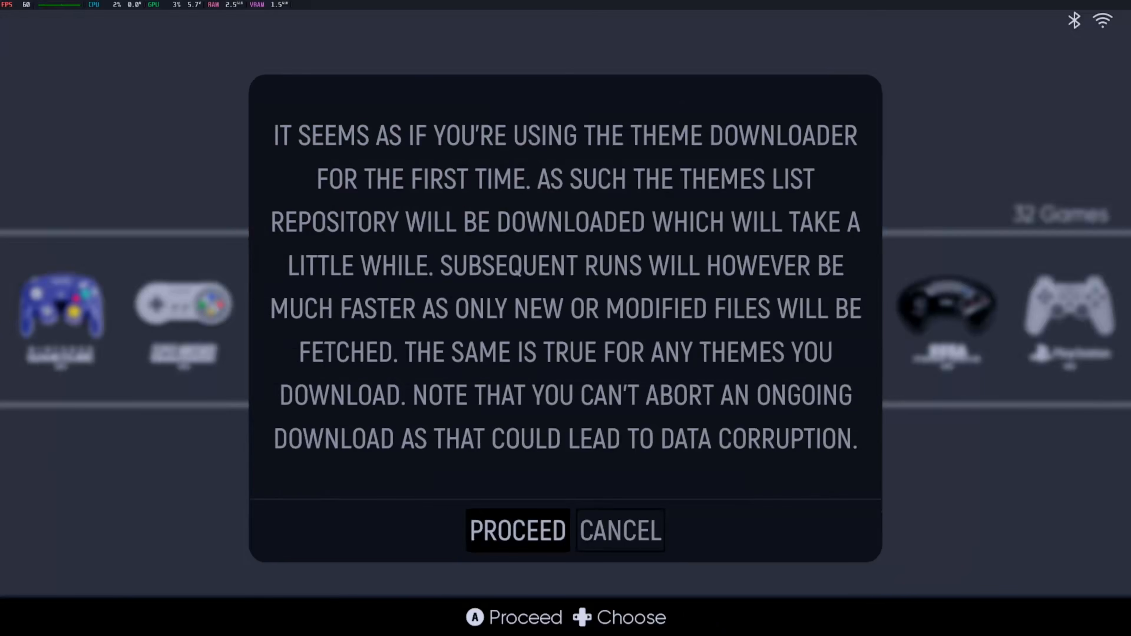
key("Return")
key("Up")
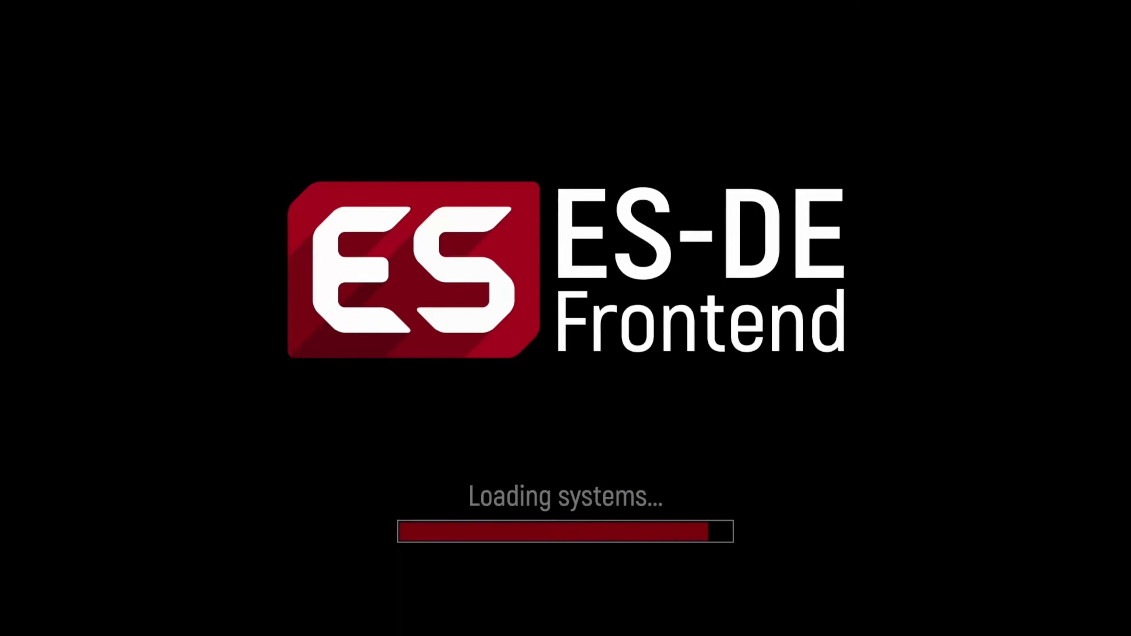
Step: Browse the console grid of the new ES-DE theme from Xbox across and down to the lower rows
key("Right")
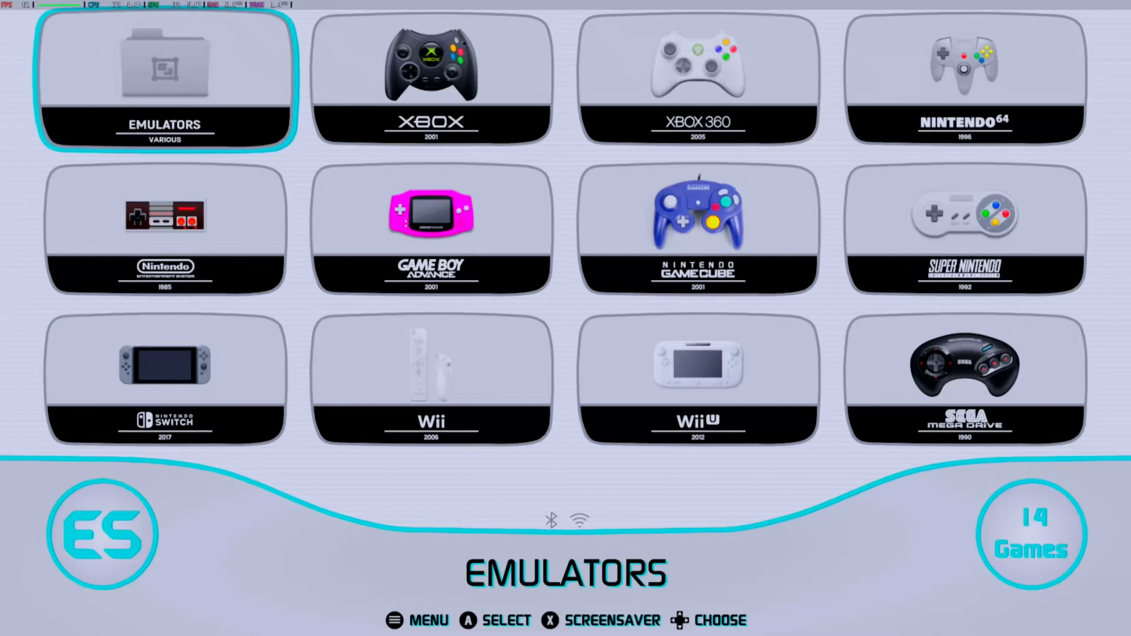
key("Right")
key("Right")
key("Right")
key("Down")
key("Down")
key("Left")
key("Left")
key("Left")
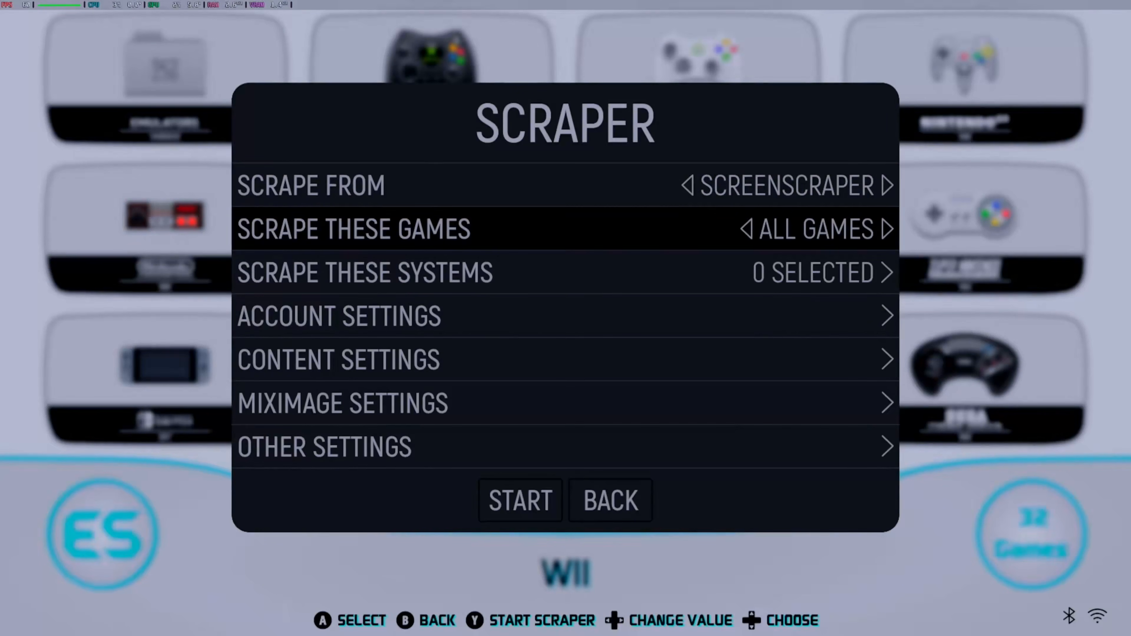
Step: Select all systems for scraping with ScreenScraper, then go on to the scraper's account settings
key("Down")
key("Return")
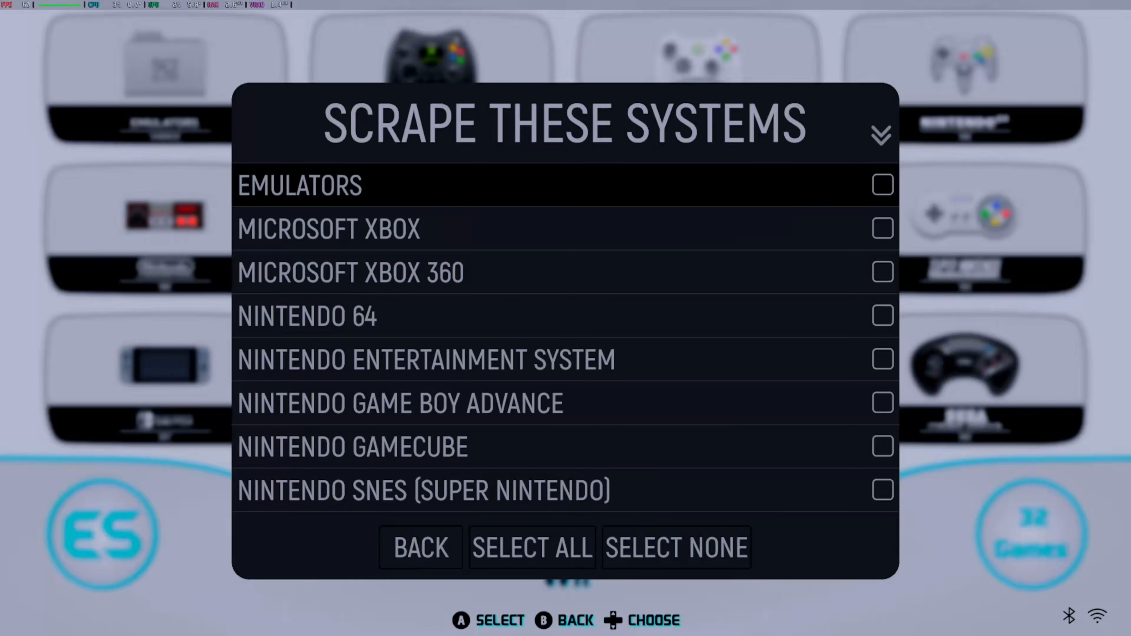
key("Down")
key("Down")
key("Down")
key("Down")
key("Down")
key("Down")
key("Down")
key("Down")
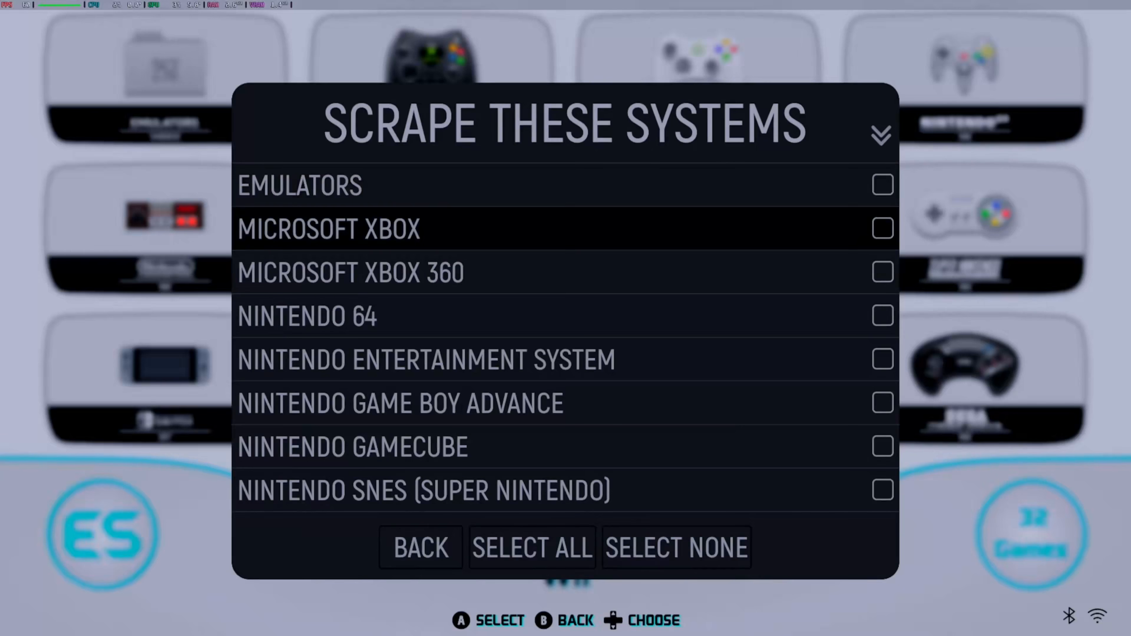
key("Down")
key("Down")
key("Down")
key("Down")
key("Down")
key("Down")
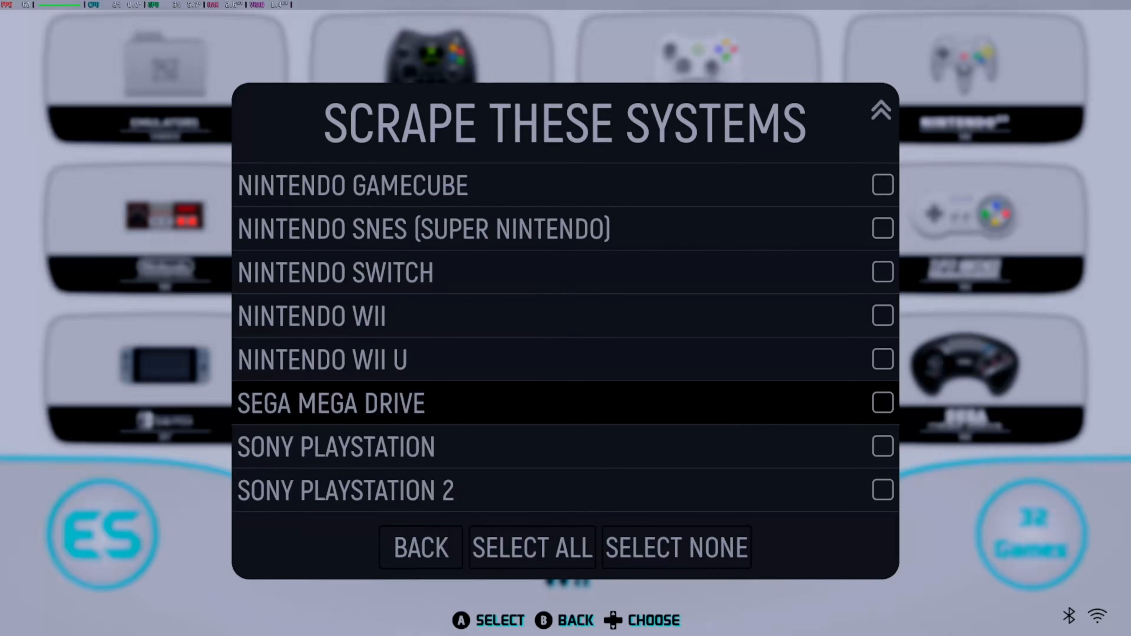
key("Right")
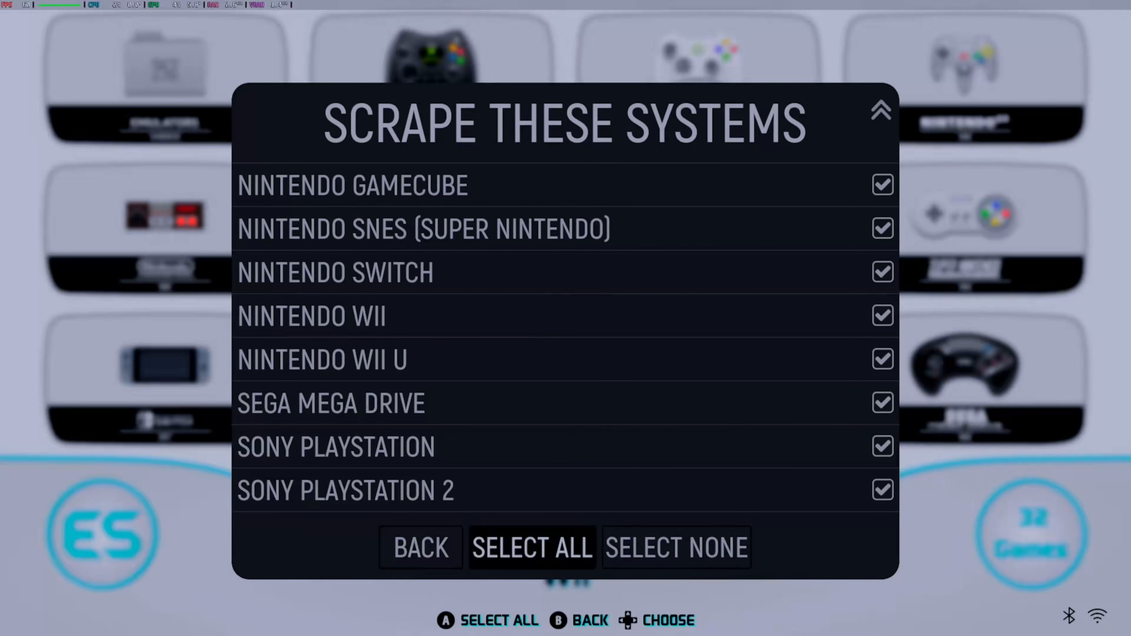
key("BackSpace")
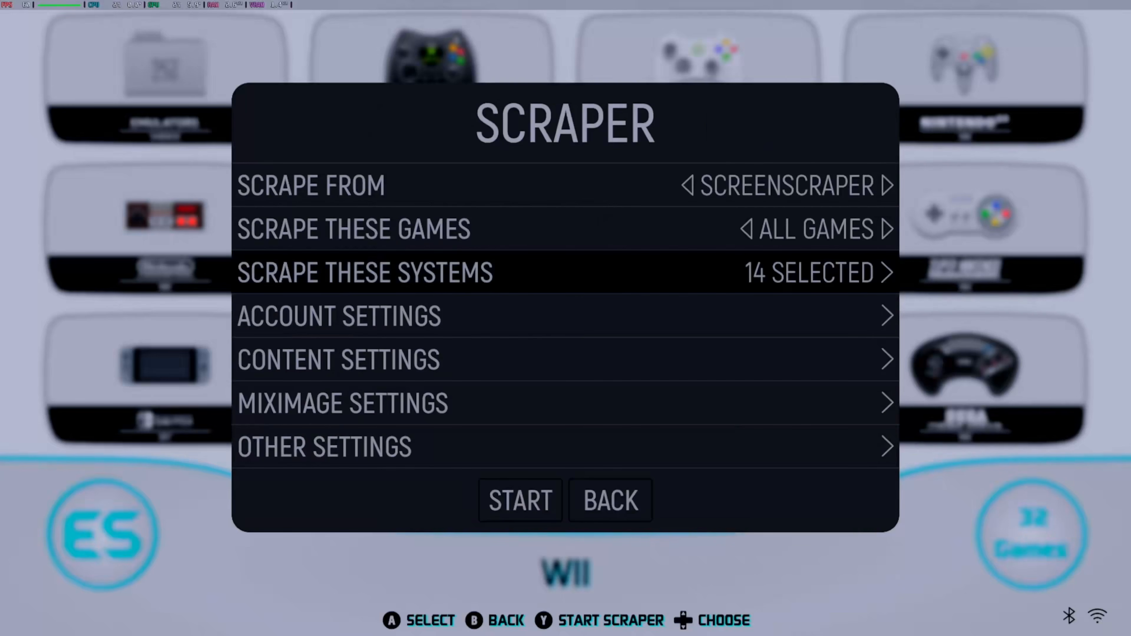
key("Down")
key("Return")
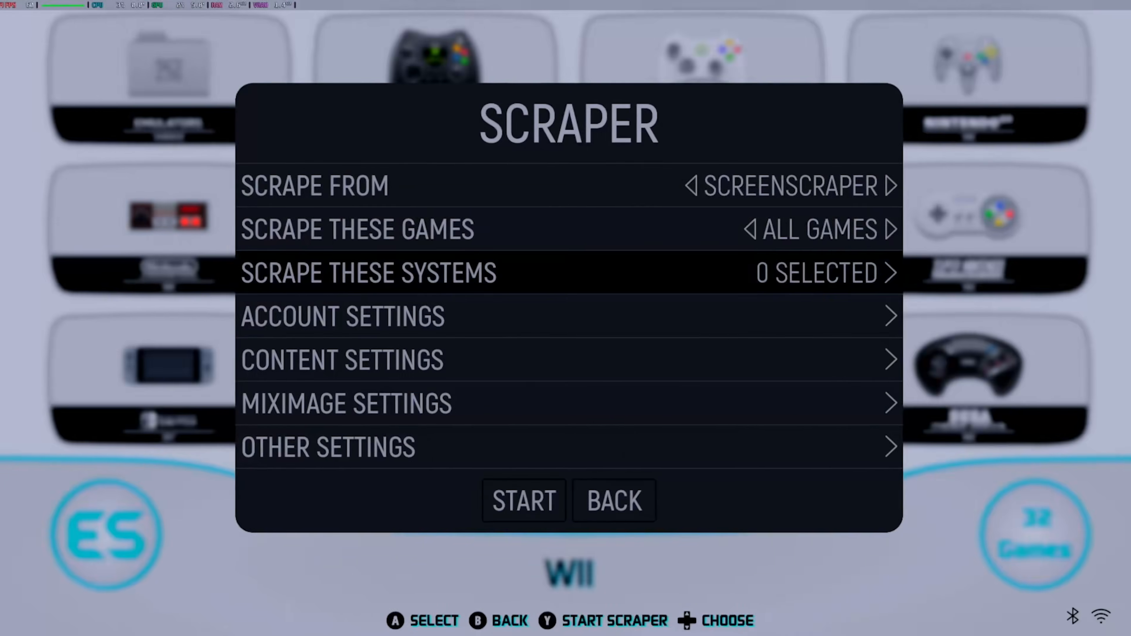
Step: Go through the list of systems to scrape again, select all of them and return to the scraper settings
key("Return")
key("Down")
key("Down")
key("Down")
key("Down")
key("Down")
key("Down")
key("Down")
key("Down")
key("Down")
key("Down")
key("Right")
key("Return")
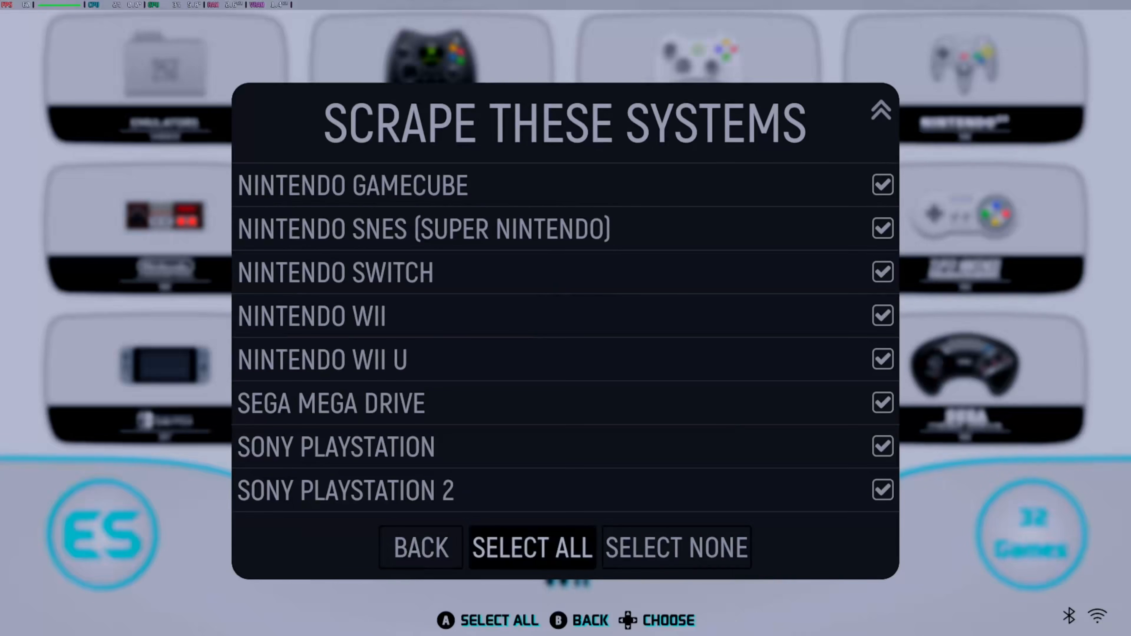
key("BackSpace")
key("Down")
key("Return")
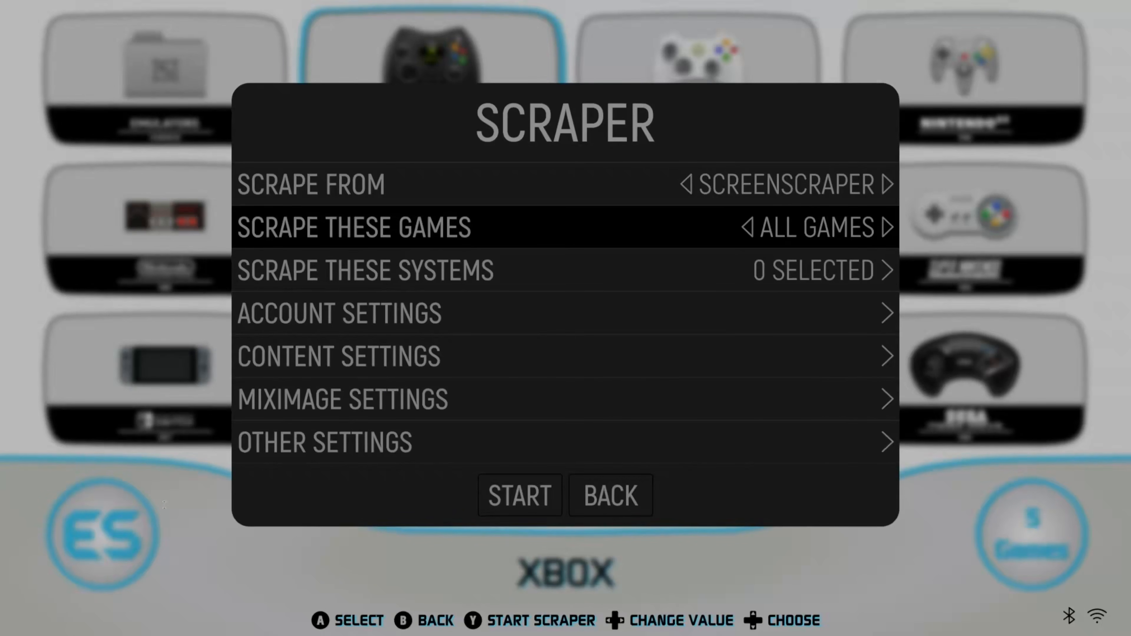
Step: Choose Microsoft Xbox as the system to scrape, with all games included
key("Down")
key("Return")
key("Down")
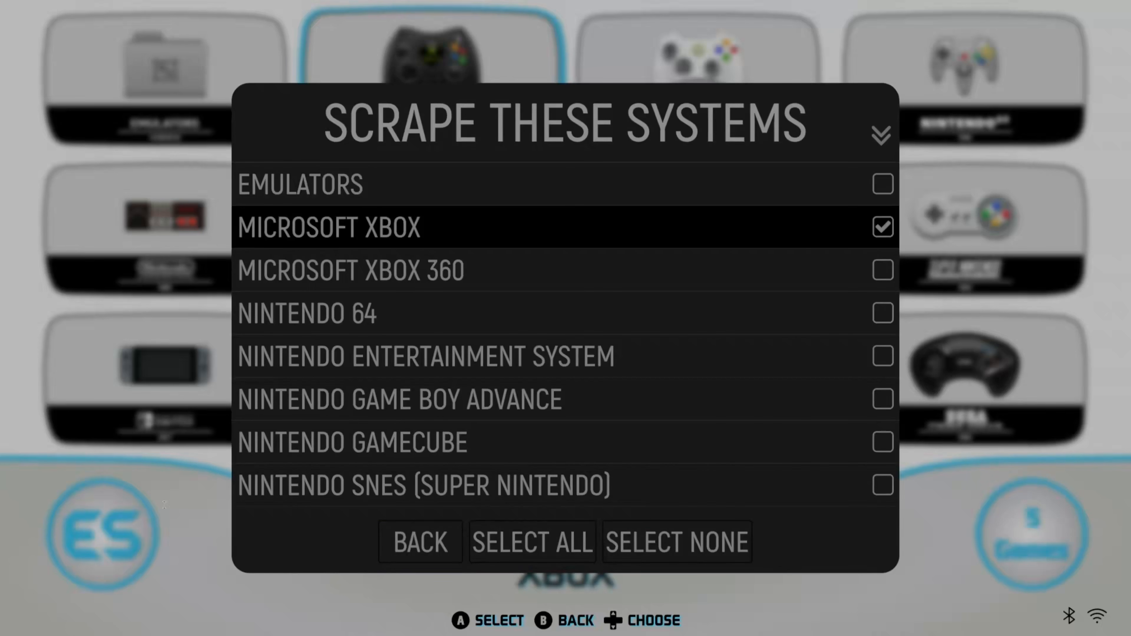
key("Down")
key("Down")
key("Down")
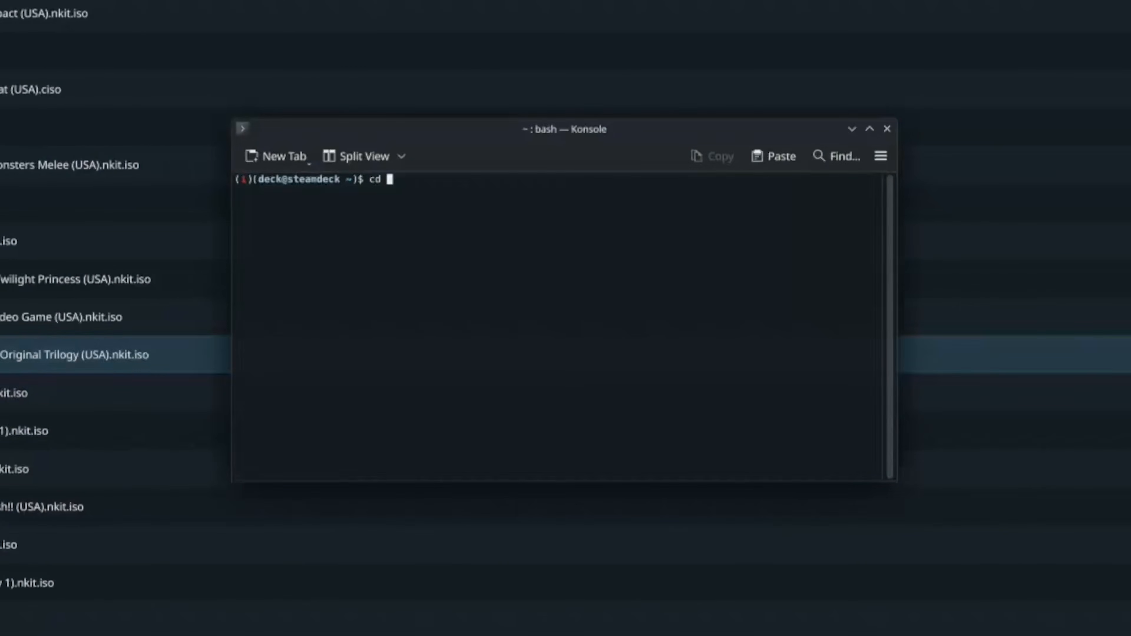
Step: Switch to Konsole and run for f in *nkit.iso; do mv "$f" "${f%.nkit.iso}.iso"; done in the gamecube ROMs folder
left_click_drag(122, 355, 564, 283)
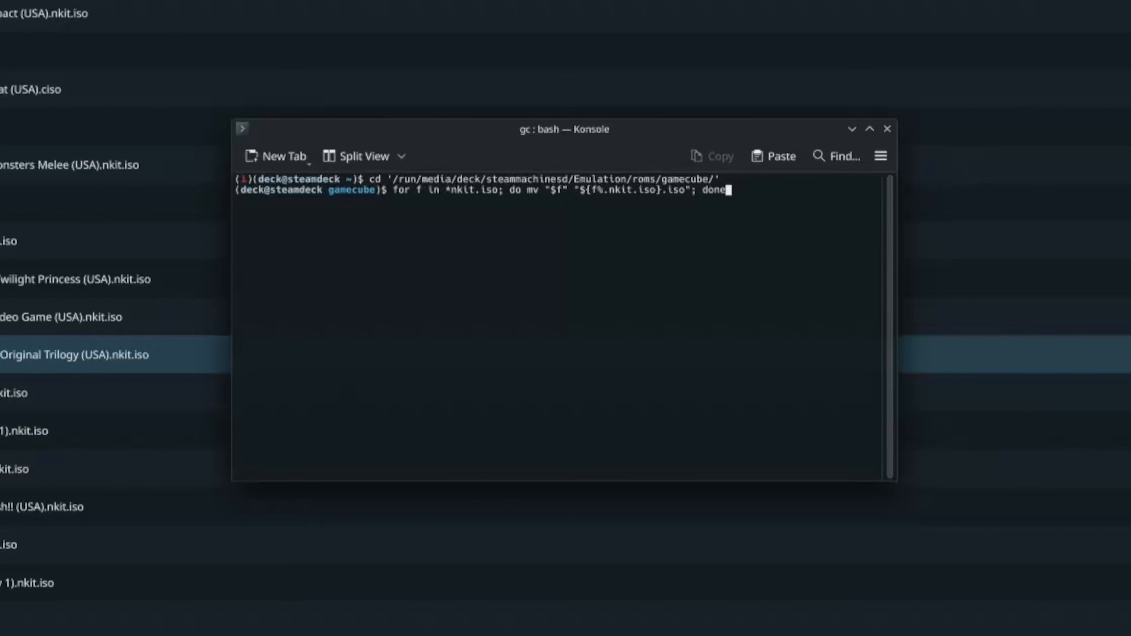
type(".")
key("Return")
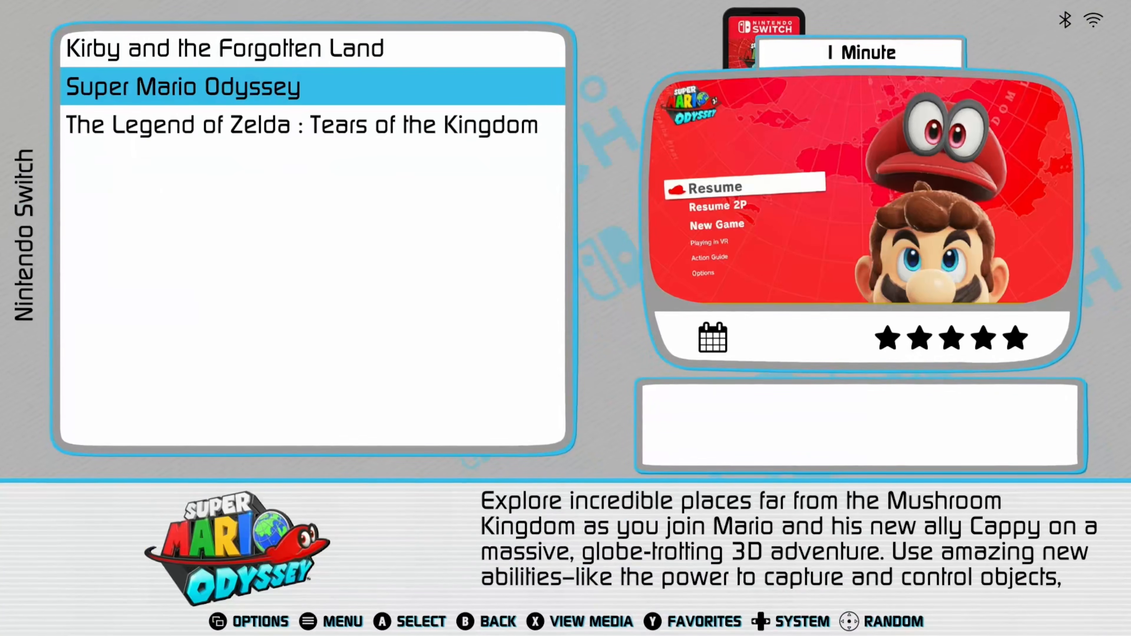
Step: Switch back to ES-DE and open the alternative emulators list from the other settings
key("Return")
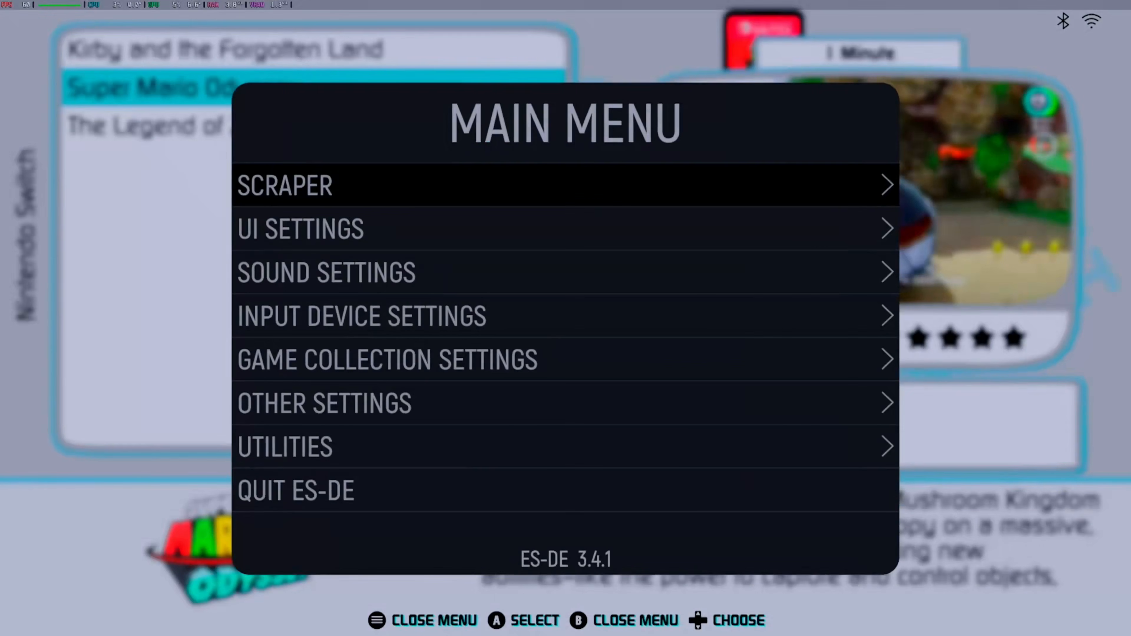
key("Down")
key("Down")
key("Down")
key("Down")
key("Down")
key("Return")
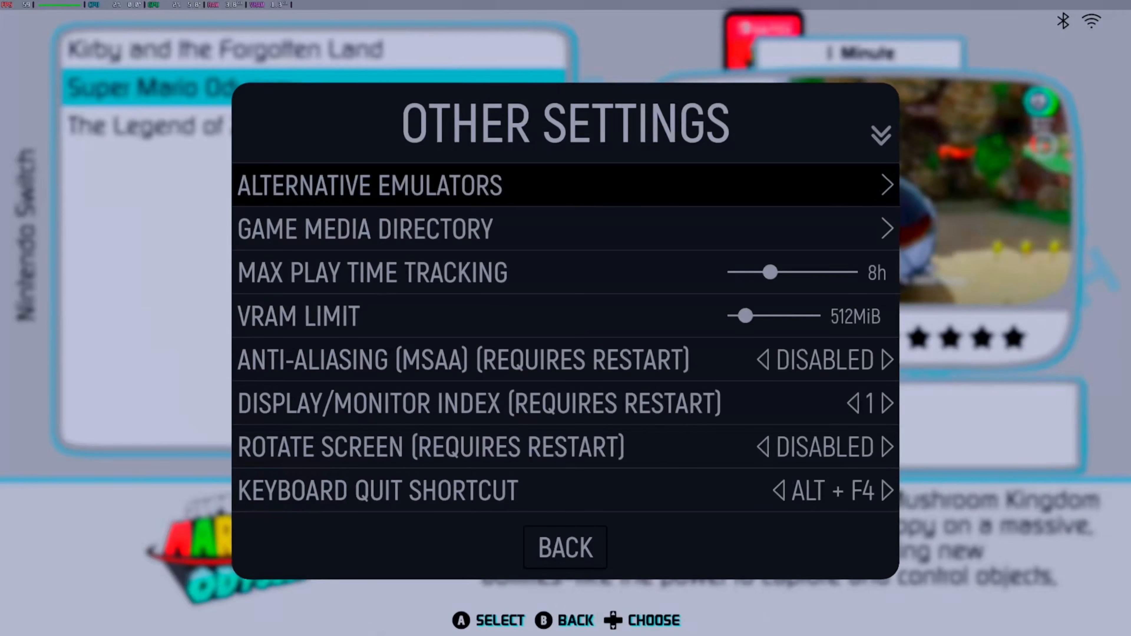
key("Return")
Step: Set the alternative emulator for the Nintendo Switch system to Eden (Standalone) and leave the emulator list
key("Down")
key("Down")
key("Down")
key("Down")
key("Down")
key("Down")
key("Down")
key("Down")
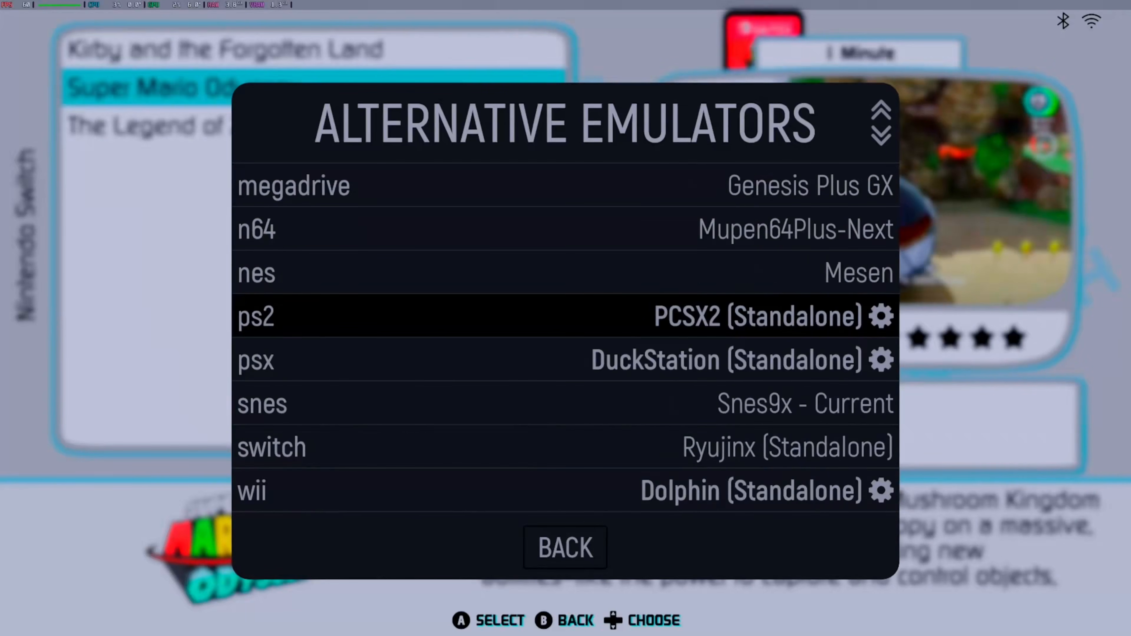
key("Down")
key("Return")
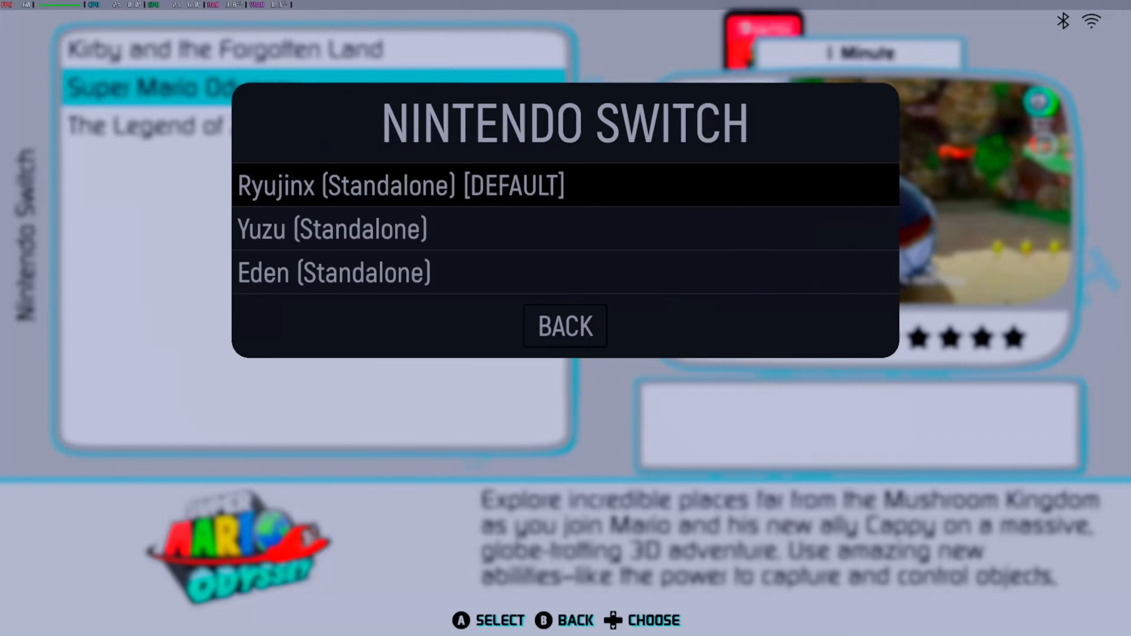
key("Down")
key("Down")
key("Return")
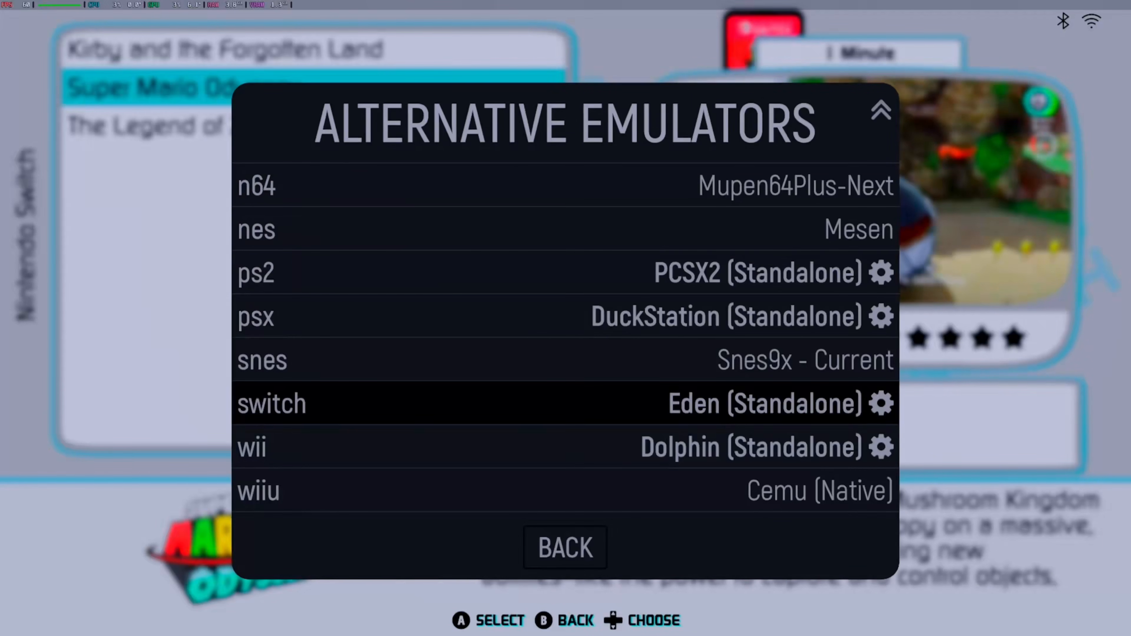
key("BackSpace")
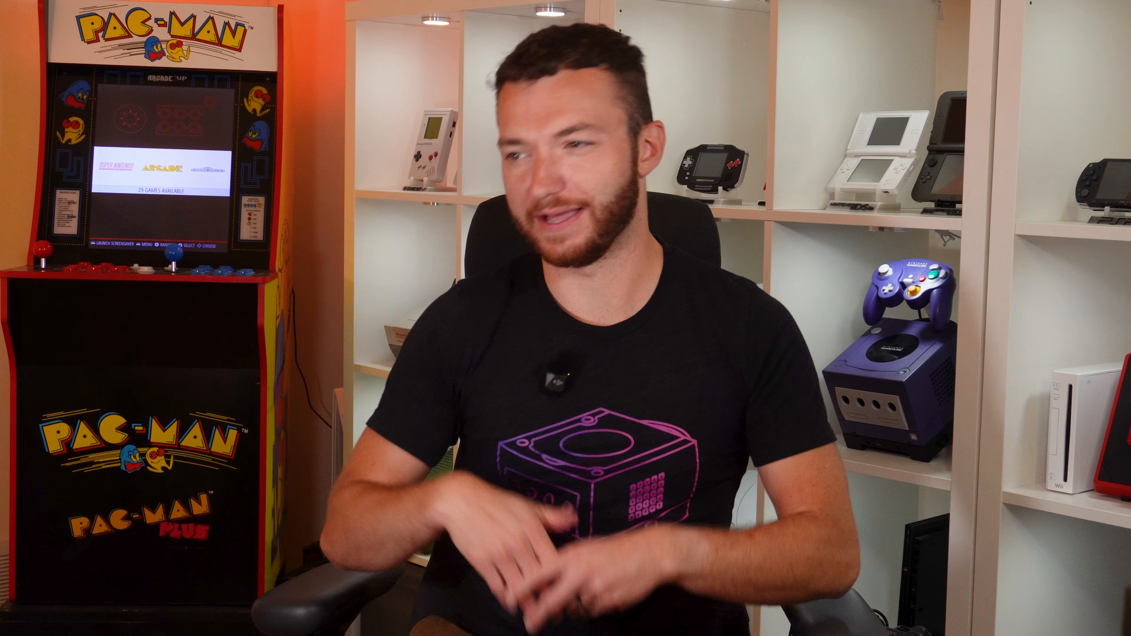
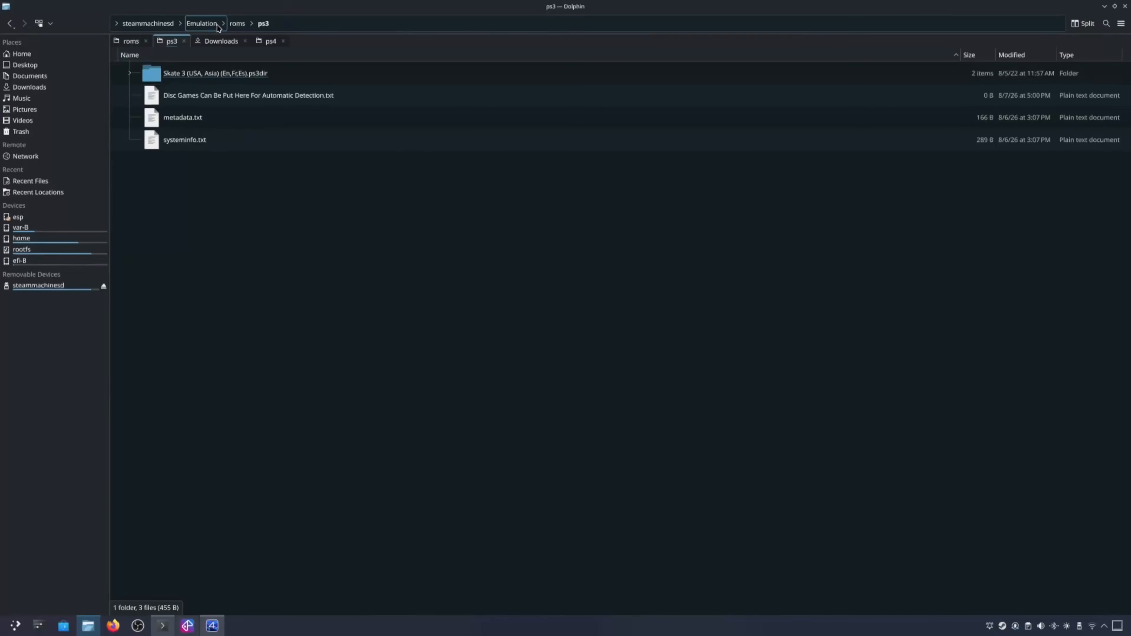
Step: Move the CUSA00207 folder from roms/ps4 into the Emulation/storage/shadps4/games folder
left_click(237, 24)
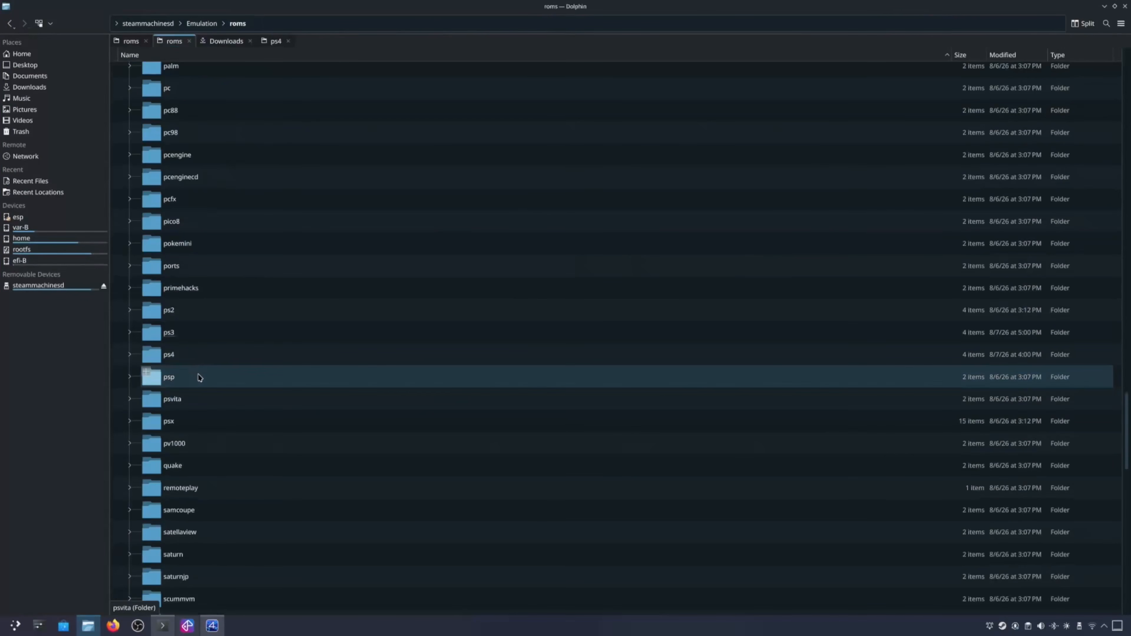
left_click(204, 354)
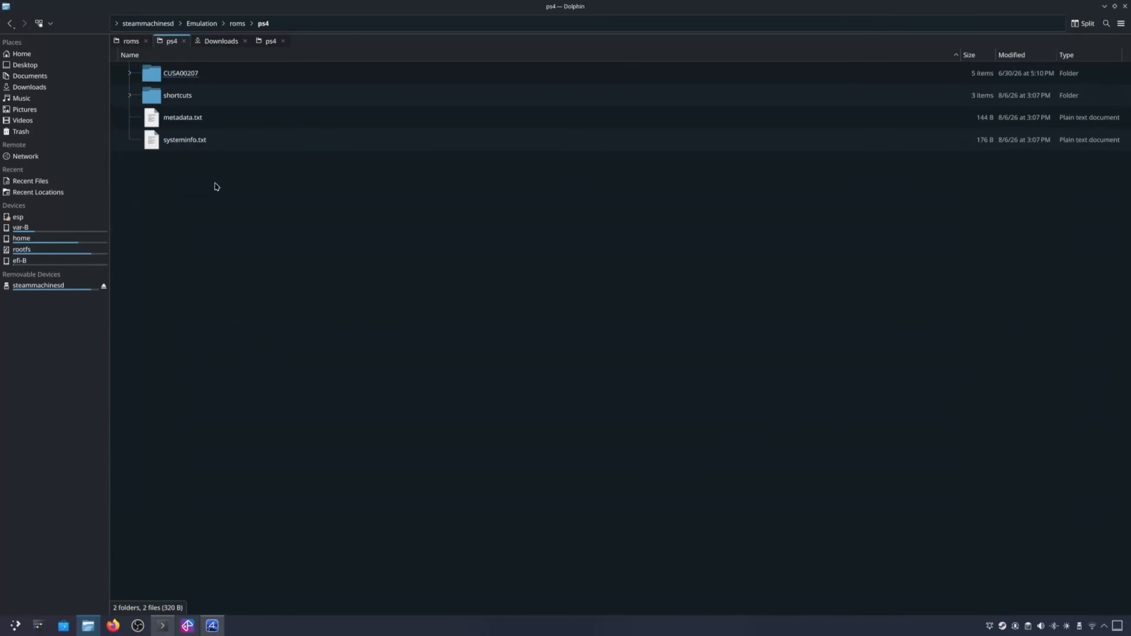
right_click(194, 74)
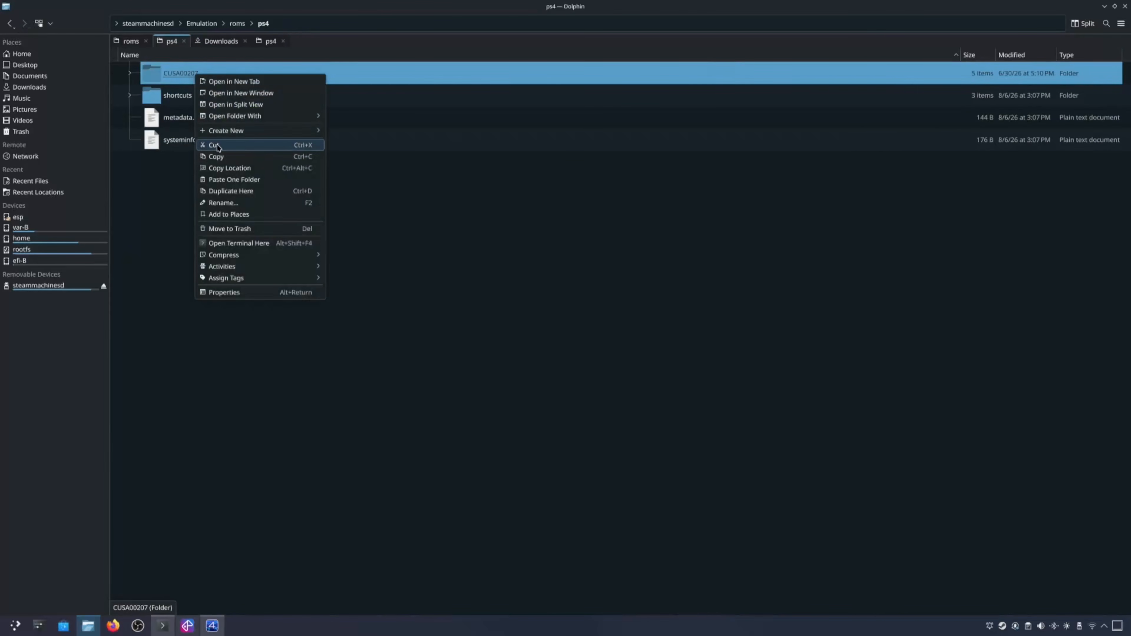
left_click(216, 146)
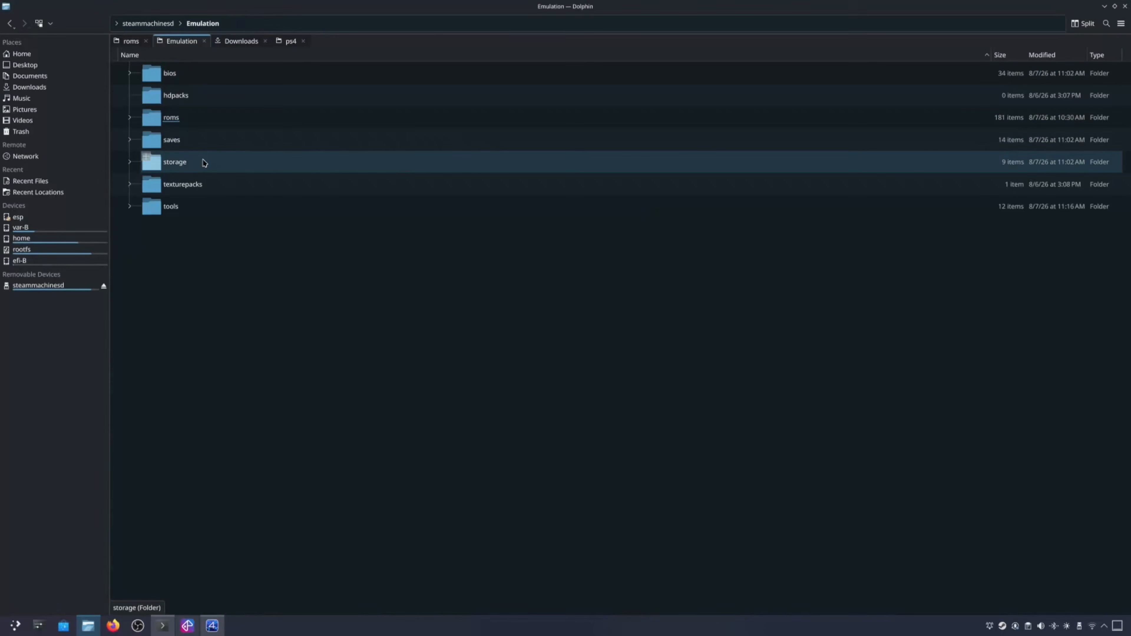
double_click(202, 162)
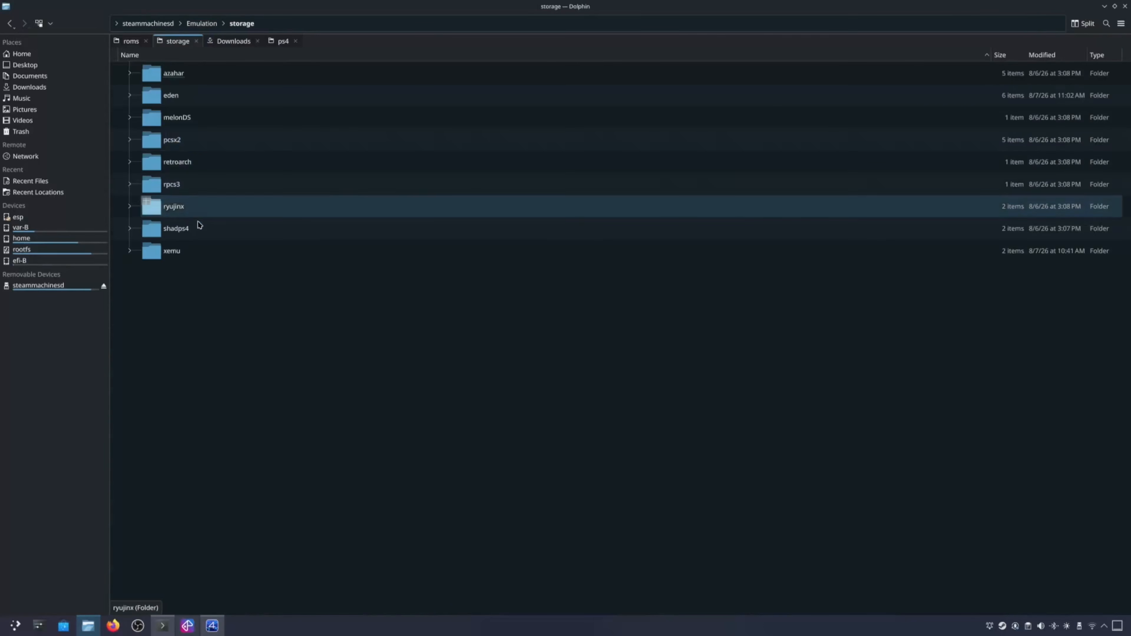
double_click(187, 231)
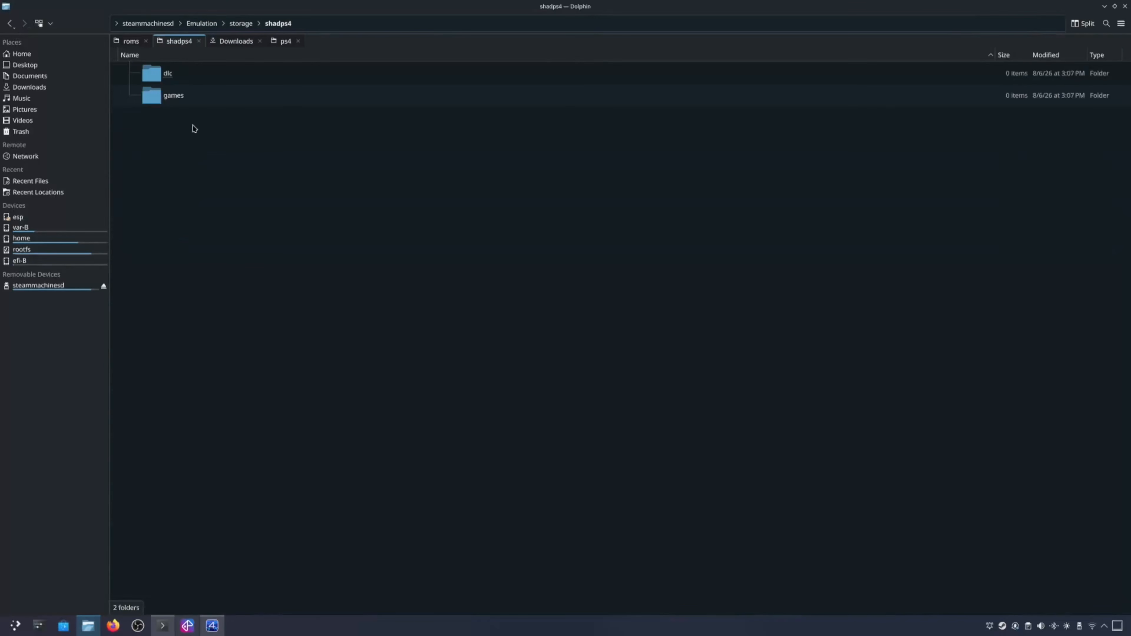
double_click(198, 95)
right_click(199, 134)
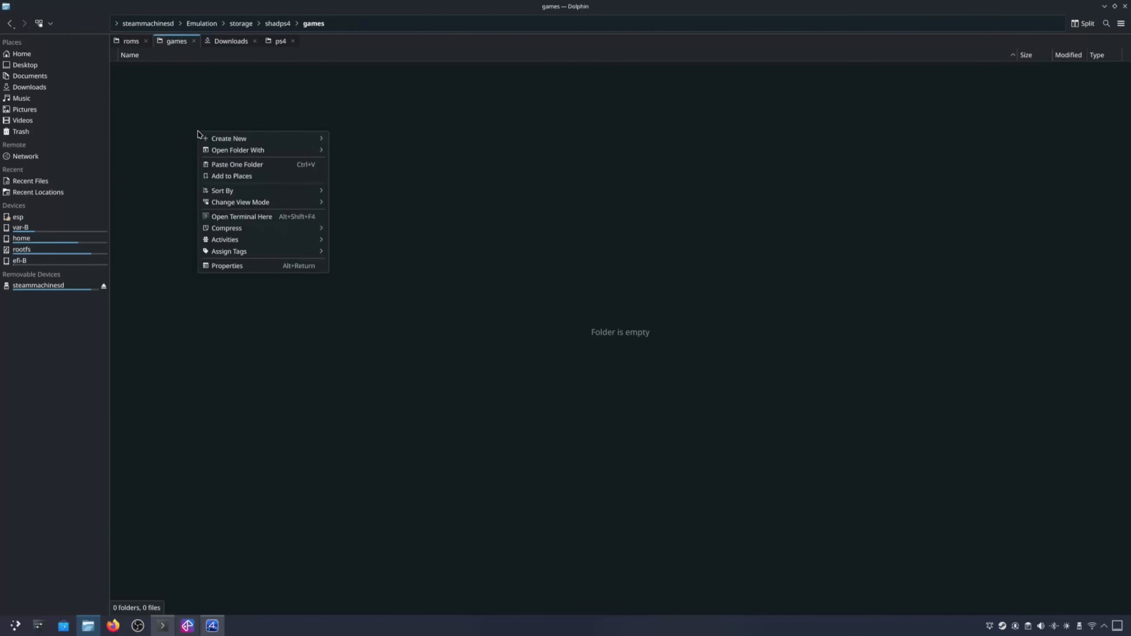
left_click(262, 165)
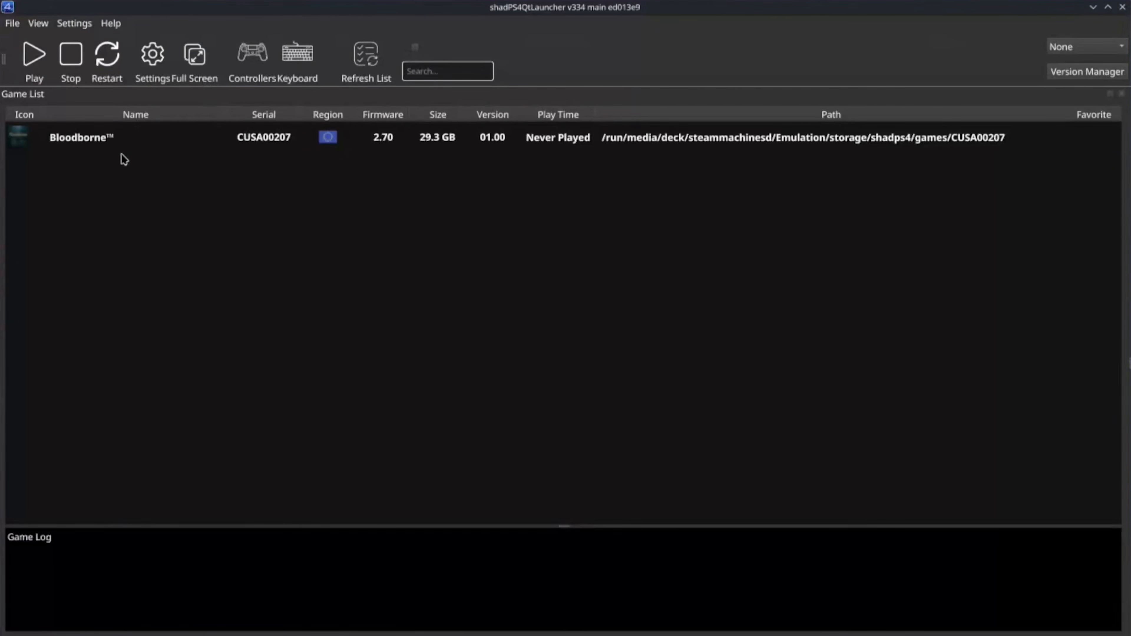
Step: Switch to shadPS4QtLauncher, try to start Bloodborne and download emulator version v.0.17.0 through the Version Manager
double_click(139, 146)
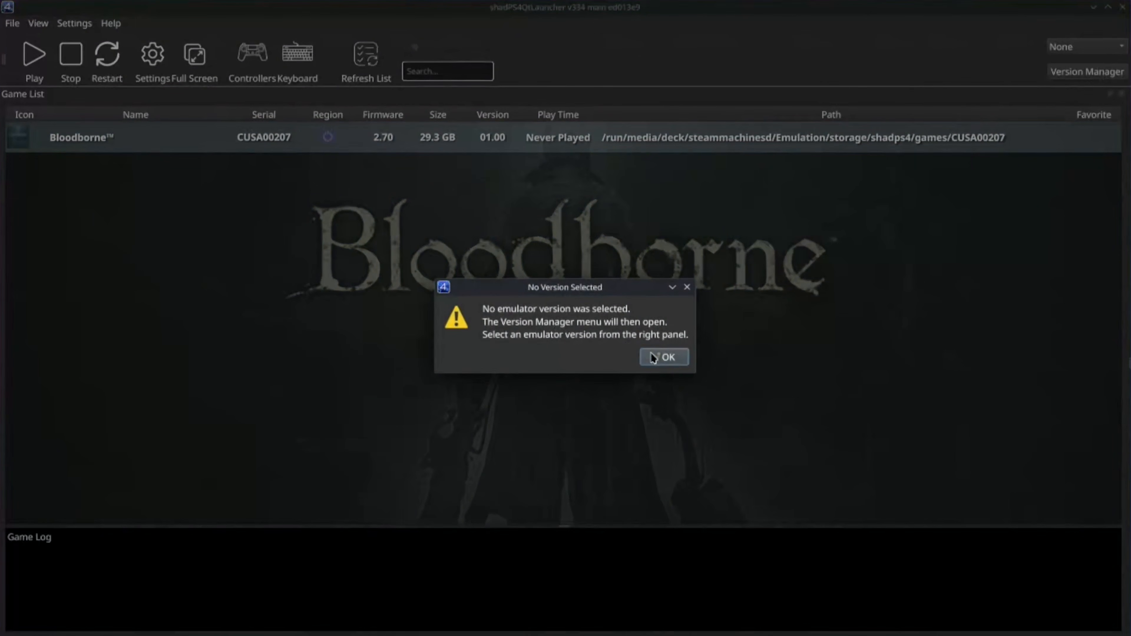
left_click(671, 358)
double_click(685, 312)
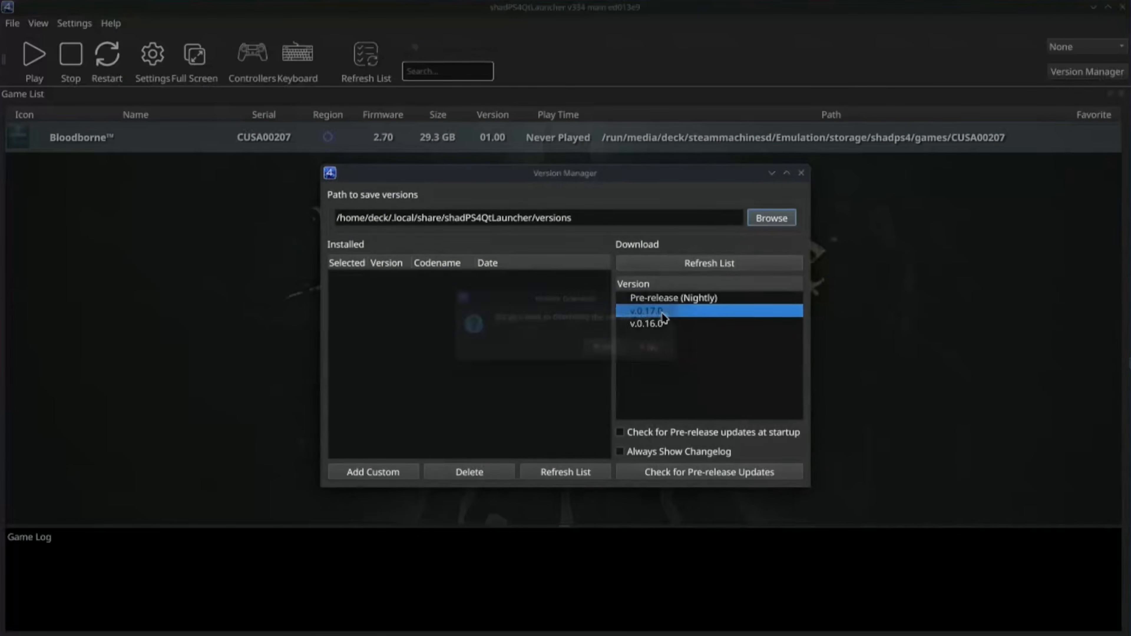
left_click(607, 354)
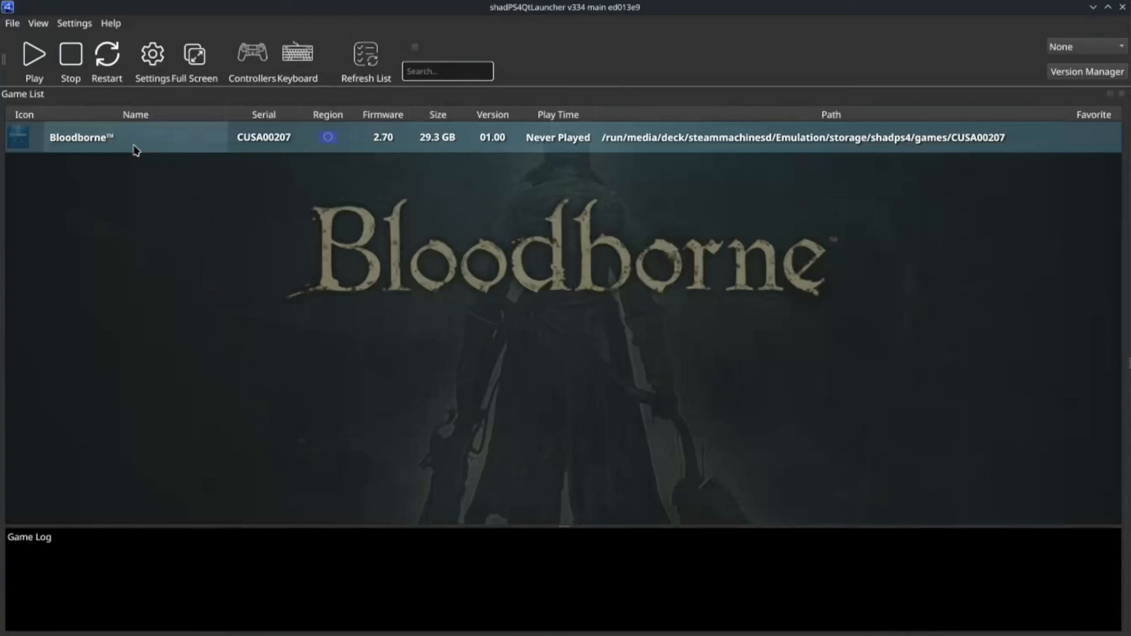
Step: Create a shortcut to Bloodborne for the selected emulator version
right_click(130, 146)
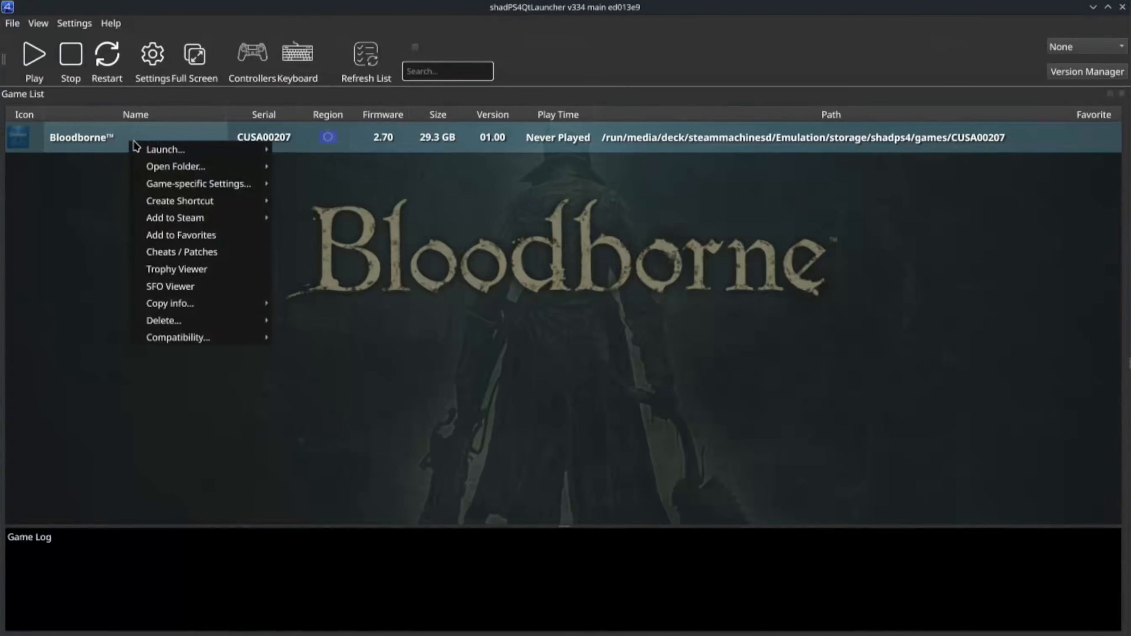
mouse_move(148, 147)
mouse_move(214, 202)
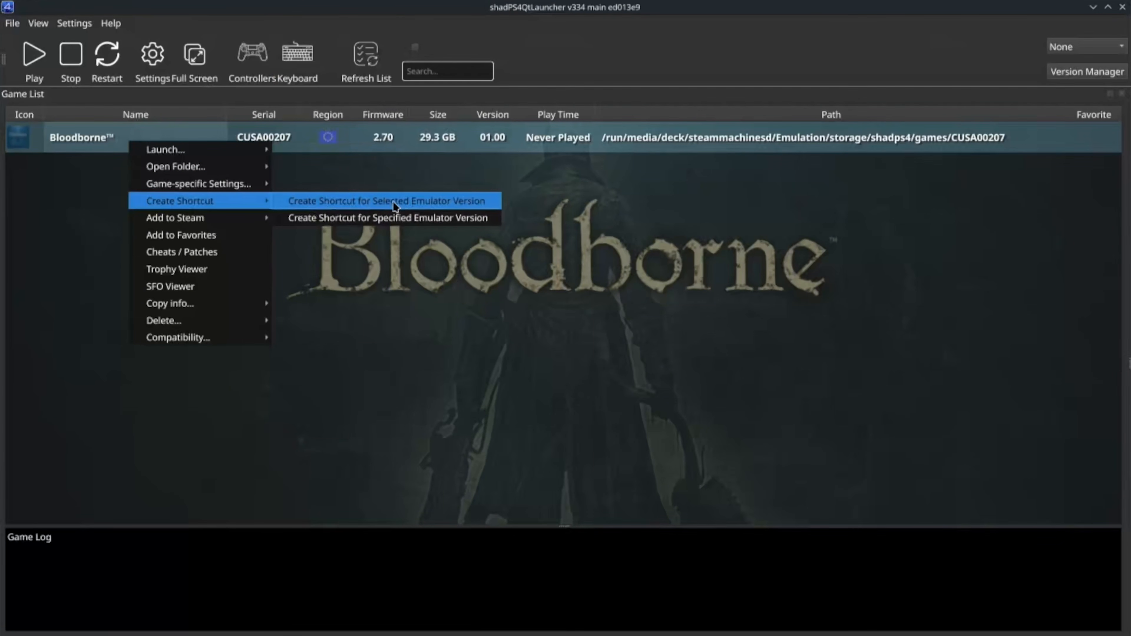
left_click(375, 203)
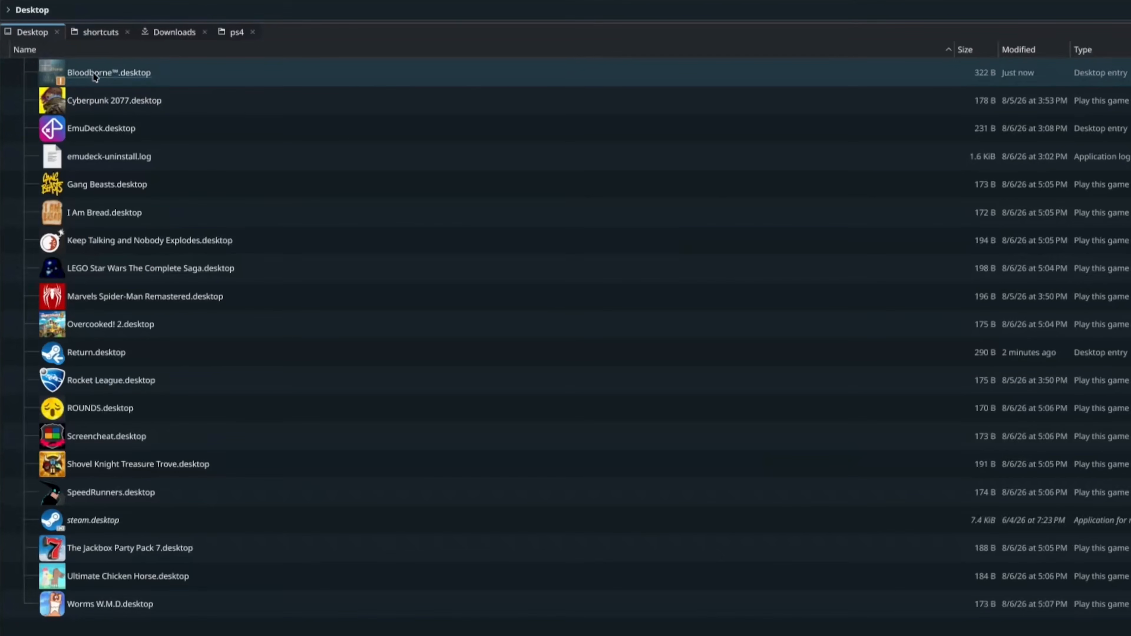
Step: Switch to Dolphin and move the Bloodborne shortcut from the Desktop folder into roms/ps4/shortcuts
left_click(171, 75)
right_click(146, 73)
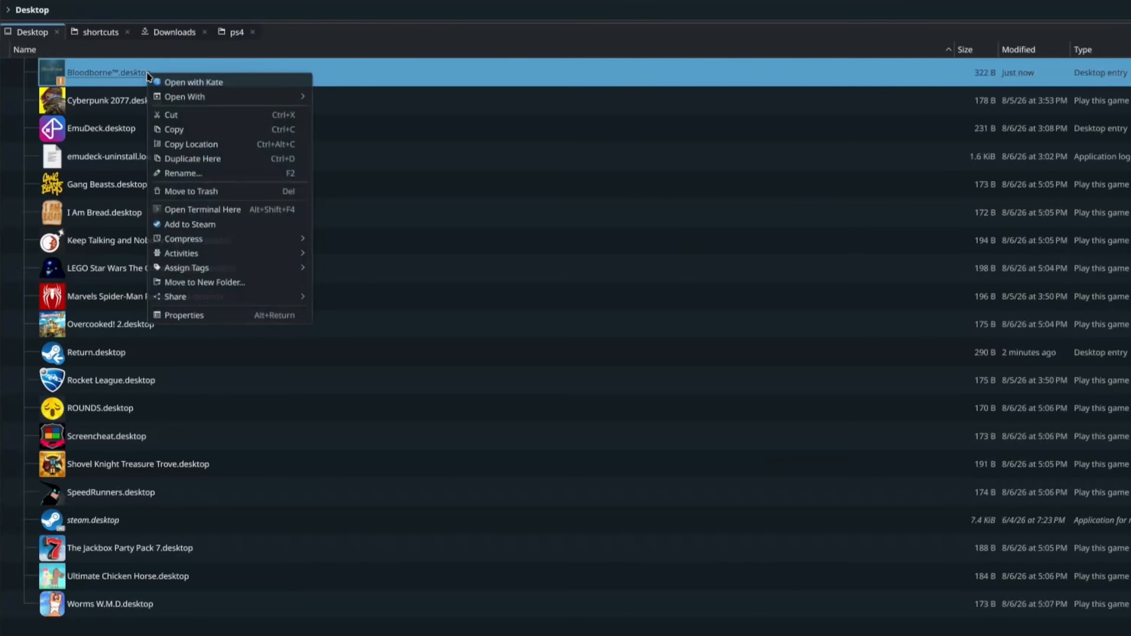
left_click(220, 115)
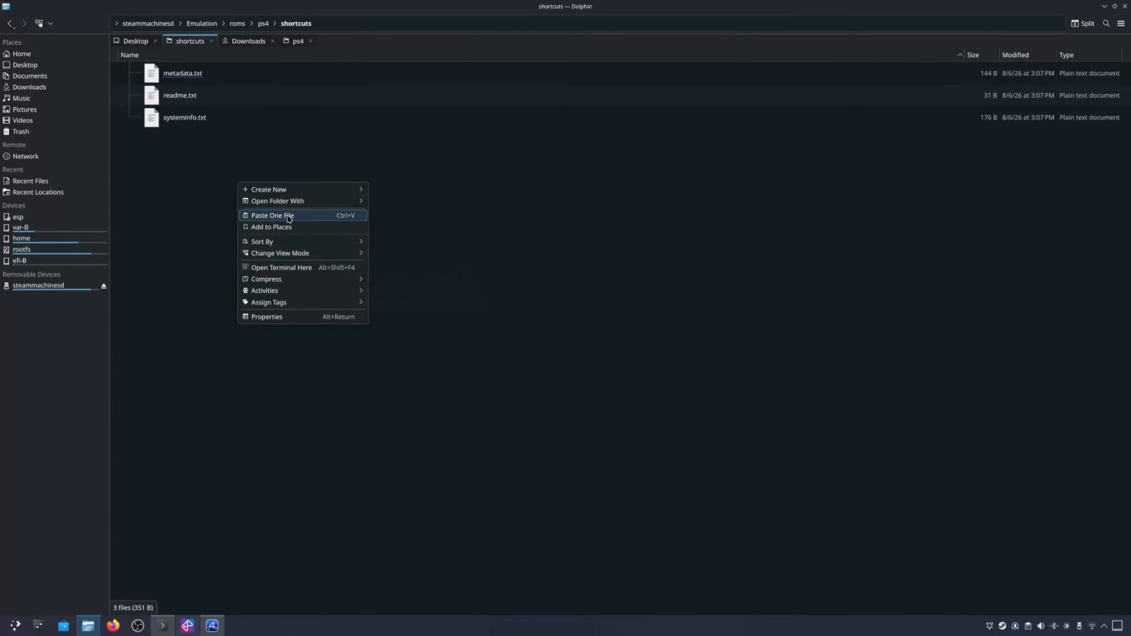
left_click(289, 216)
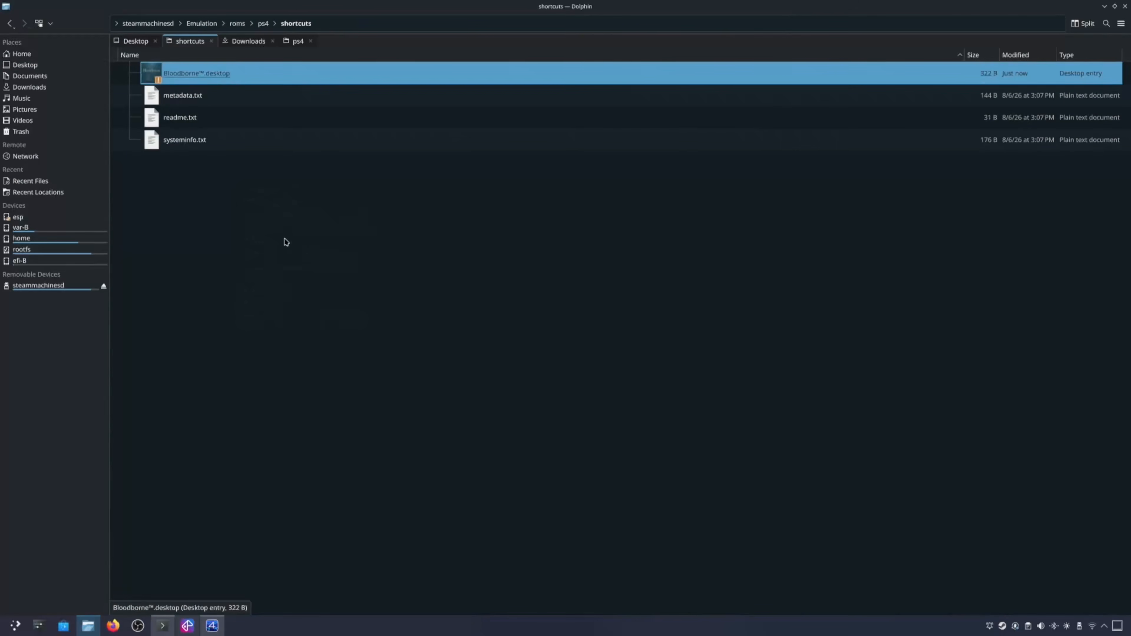
Step: Rename the shortcut in the ps4 shortcuts folder to Bloodborne.desktop, removing the trademark symbol
right_click(194, 75)
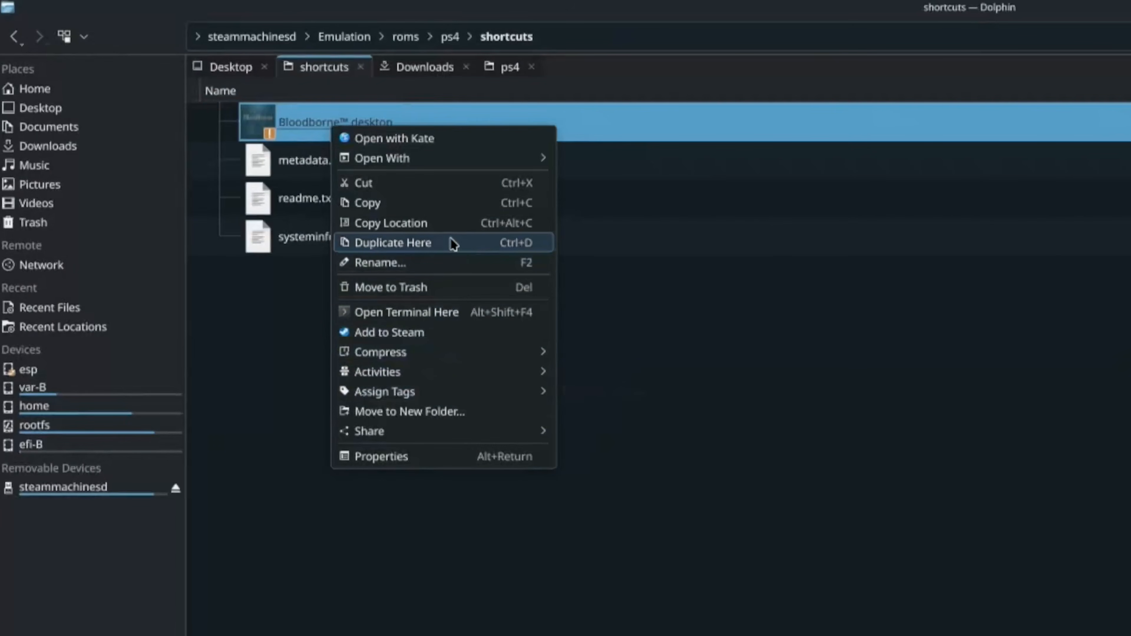
left_click(452, 266)
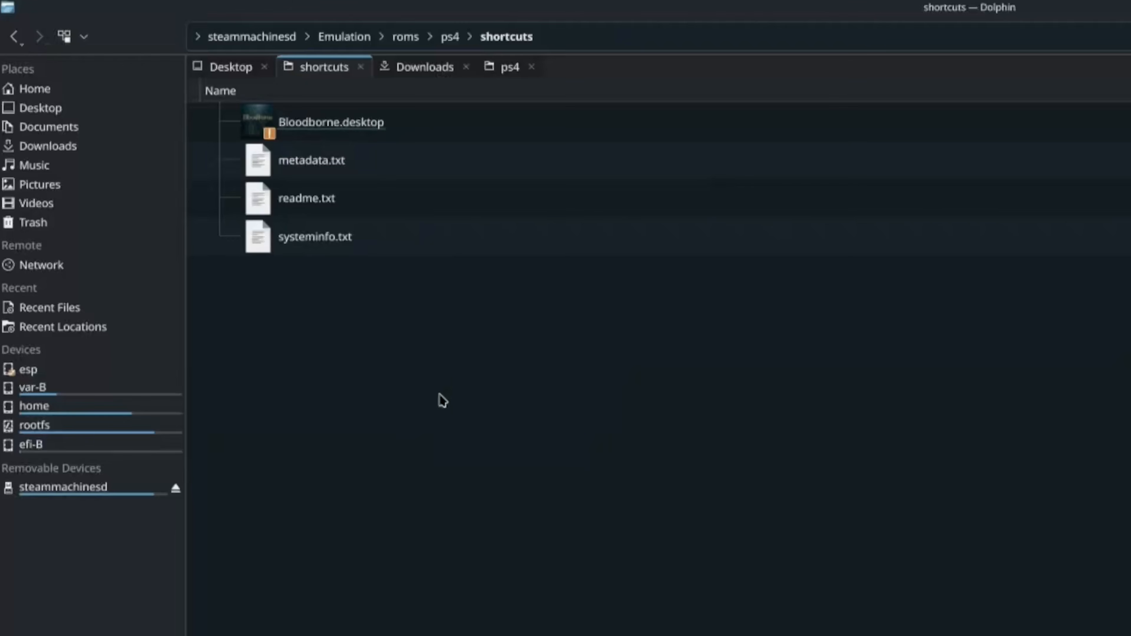
left_click(471, 429)
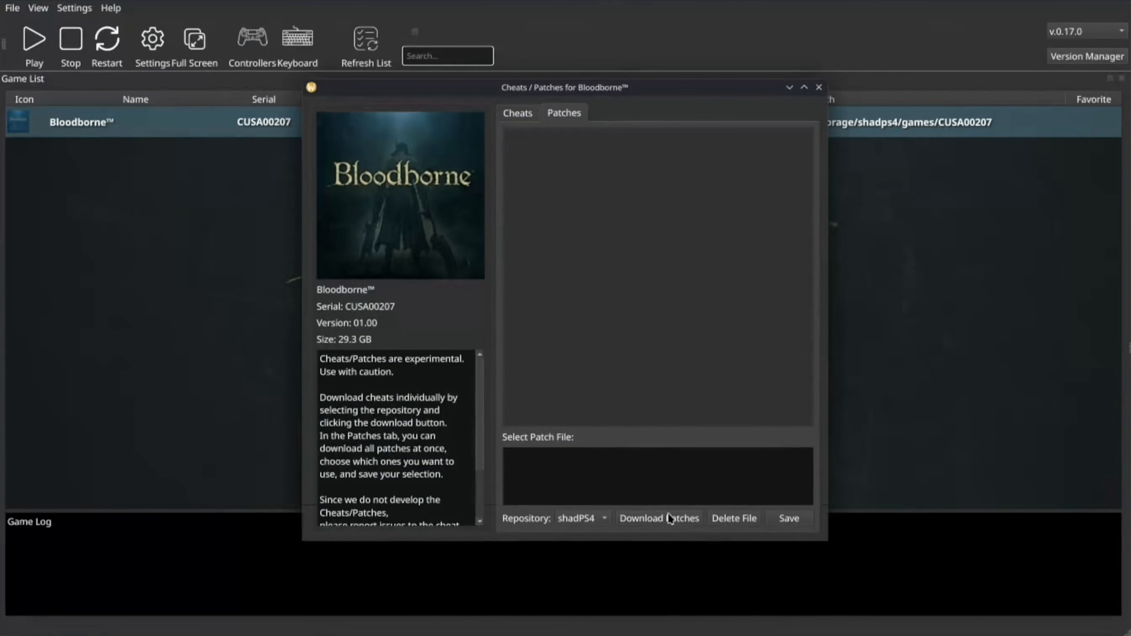
Step: Download the shadPS4 patches for Bloodborne and enable Performance Patch, Disable Dynamic Light Shadows and Disable HTTP Requests
left_click(664, 522)
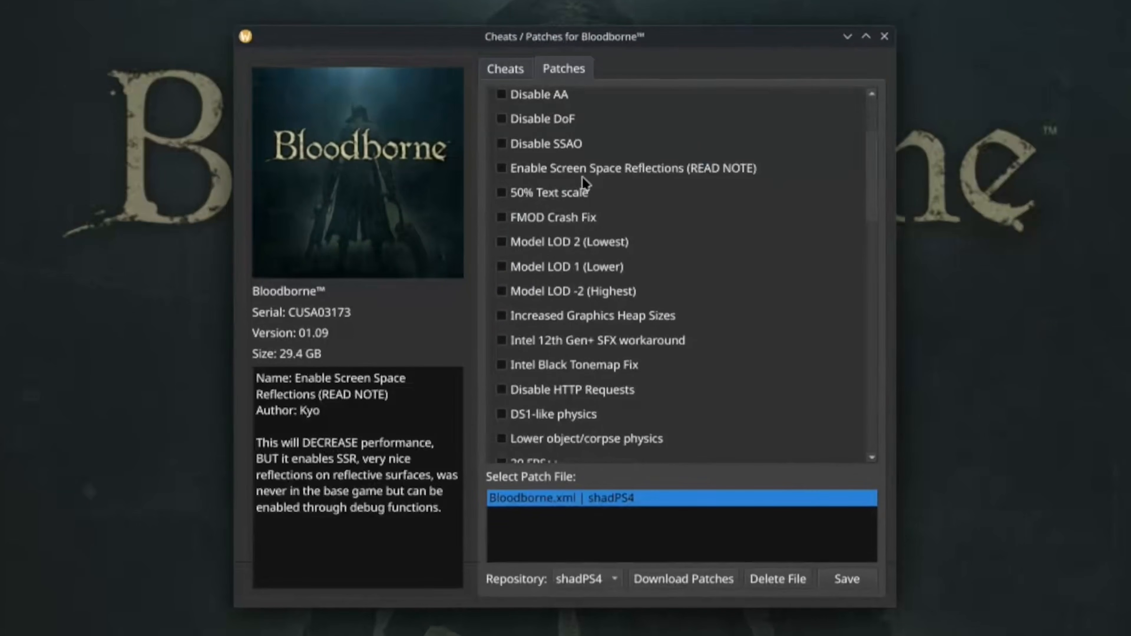
scroll(583, 176, "up", 3)
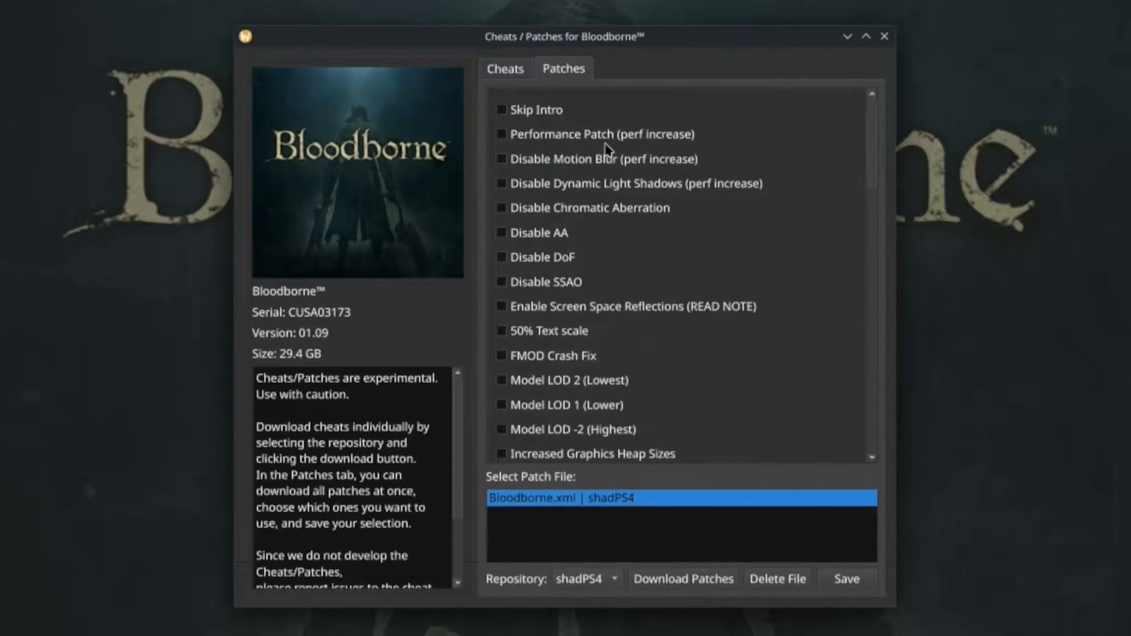
left_click(621, 131)
left_click(579, 184)
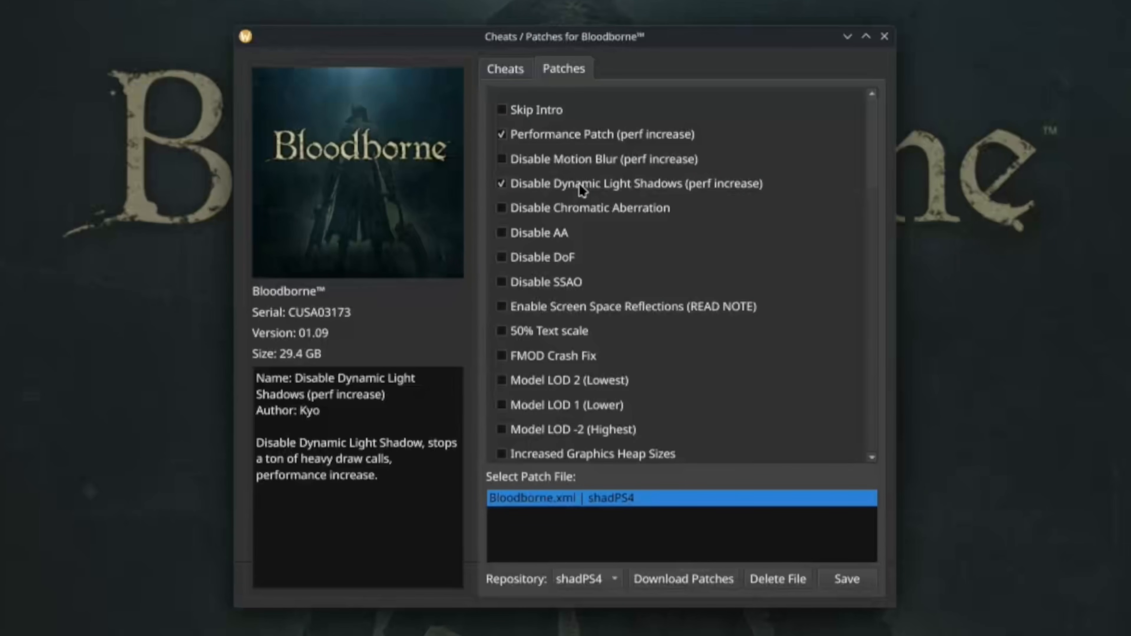
scroll(574, 344, "down", 3)
left_click(574, 344)
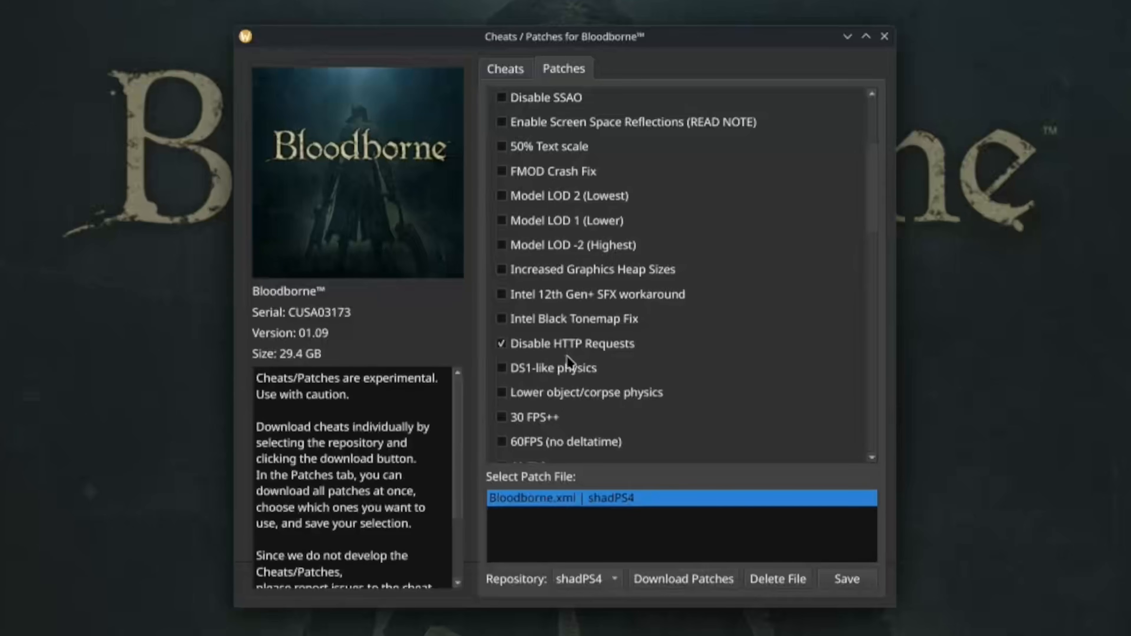
scroll(568, 358, "down", 2)
left_click(556, 418)
scroll(535, 425, "down", 4)
scroll(536, 425, "down", 2)
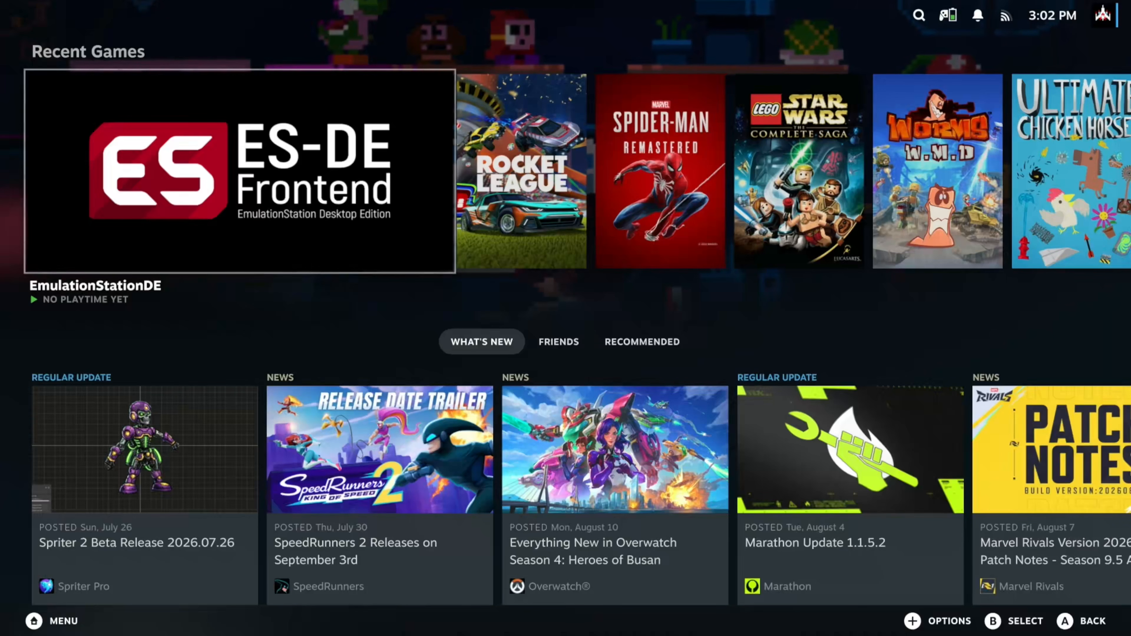
Step: Launch EmulationStationDE from Steam's recent games and open the PlayStation 4 system
key("Return")
key("Return")
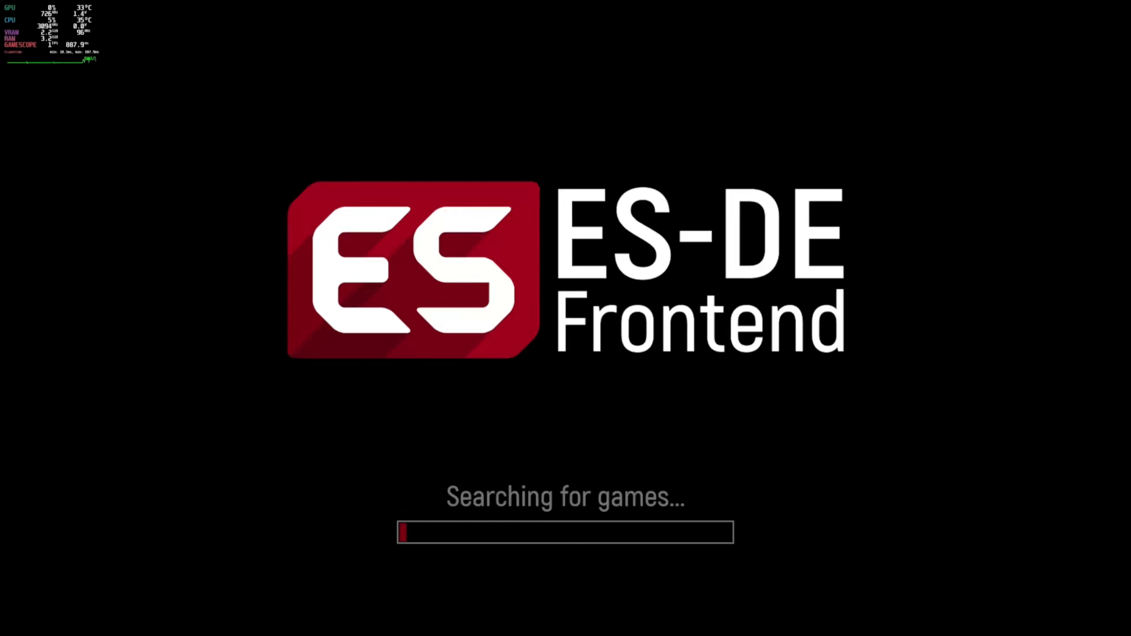
key("Down")
key("Down")
key("Down")
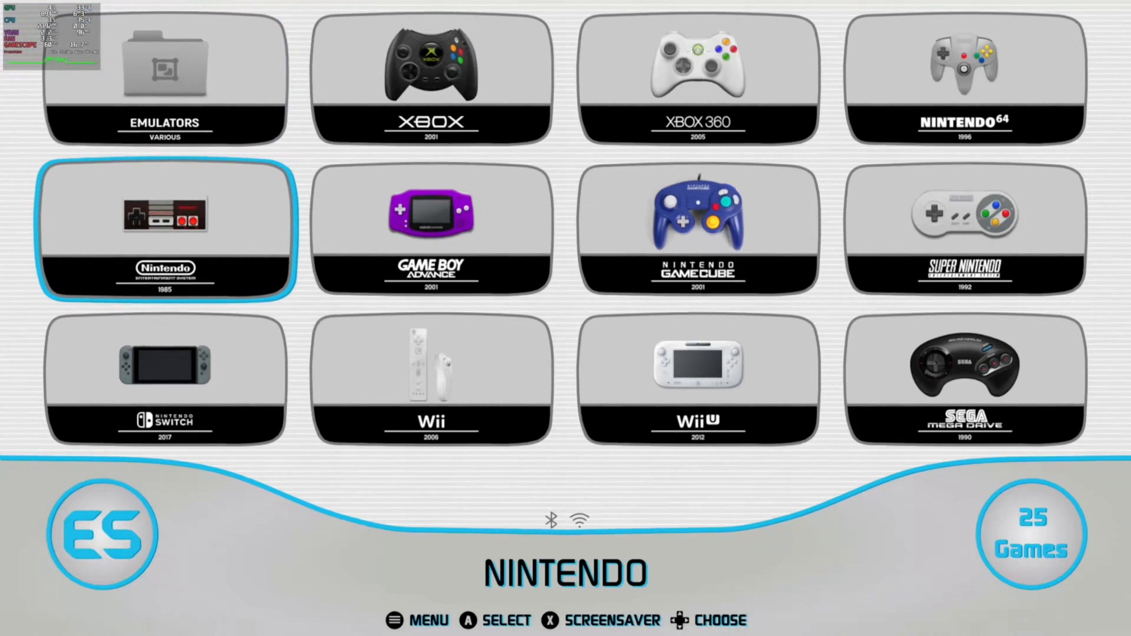
key("Right")
key("Right")
key("Right")
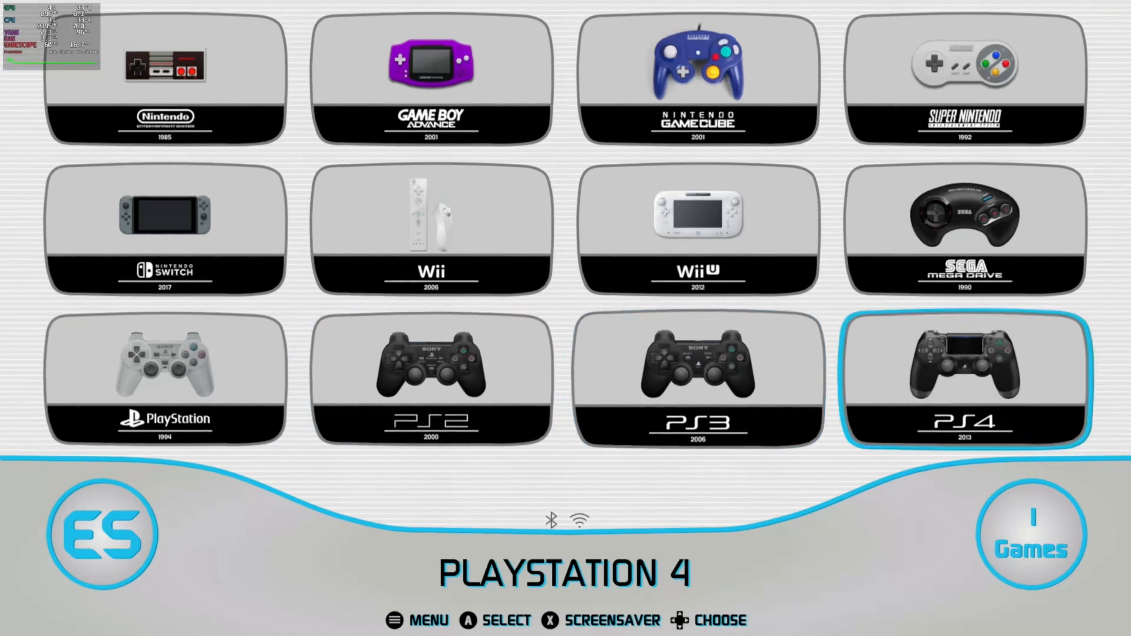
key("Return")
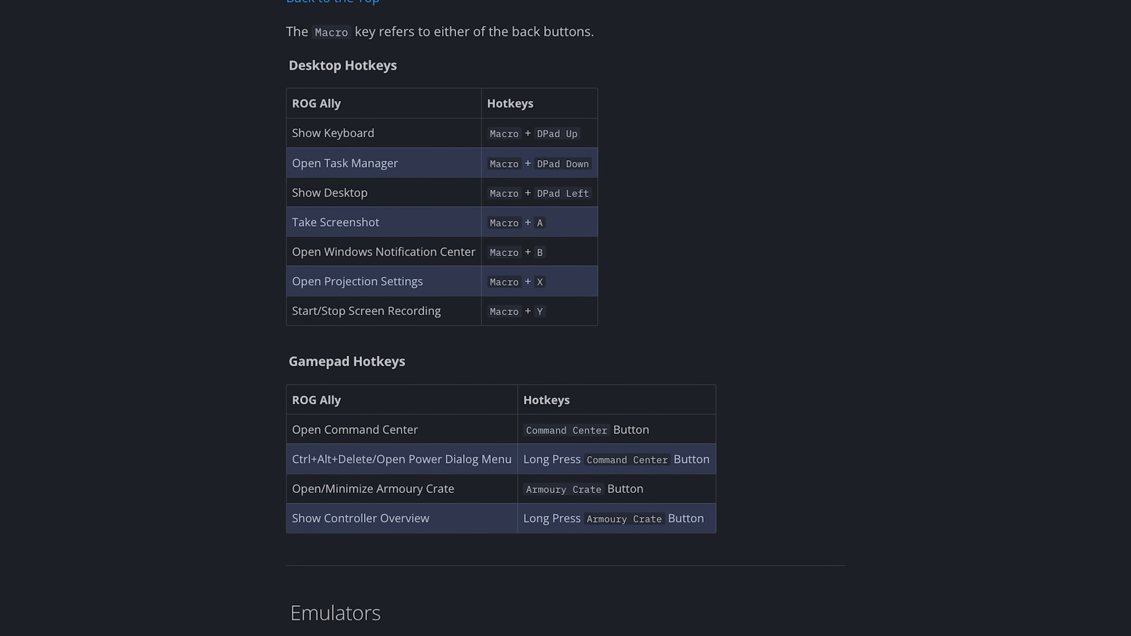
Step: Examine the emulator hotkey reference page, covering the multisystem hotkeys and the Dolphin (Gamecube and Wii) table
scroll(566, 318, "down", 2)
scroll(565, 318, "down", 5)
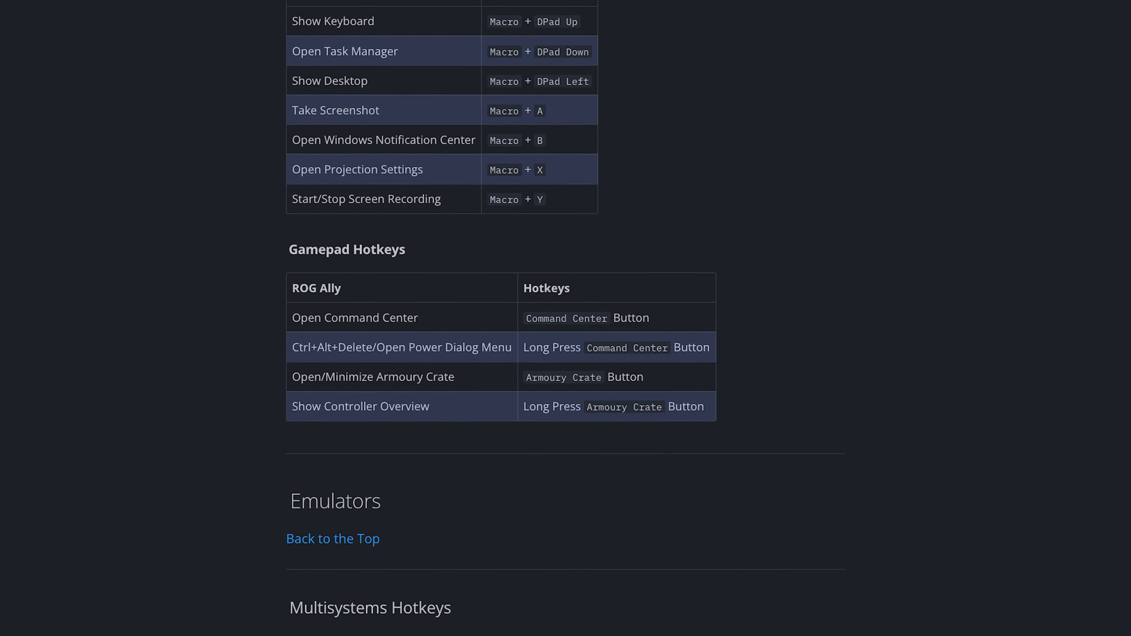
scroll(566, 318, "down", 4)
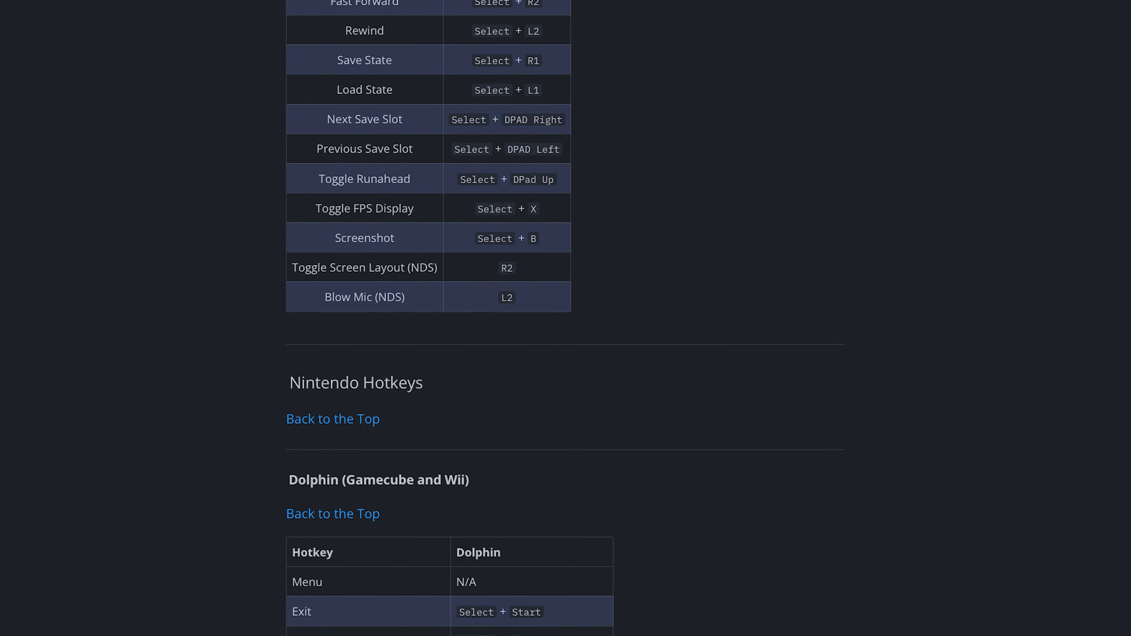
scroll(566, 318, "down", 4)
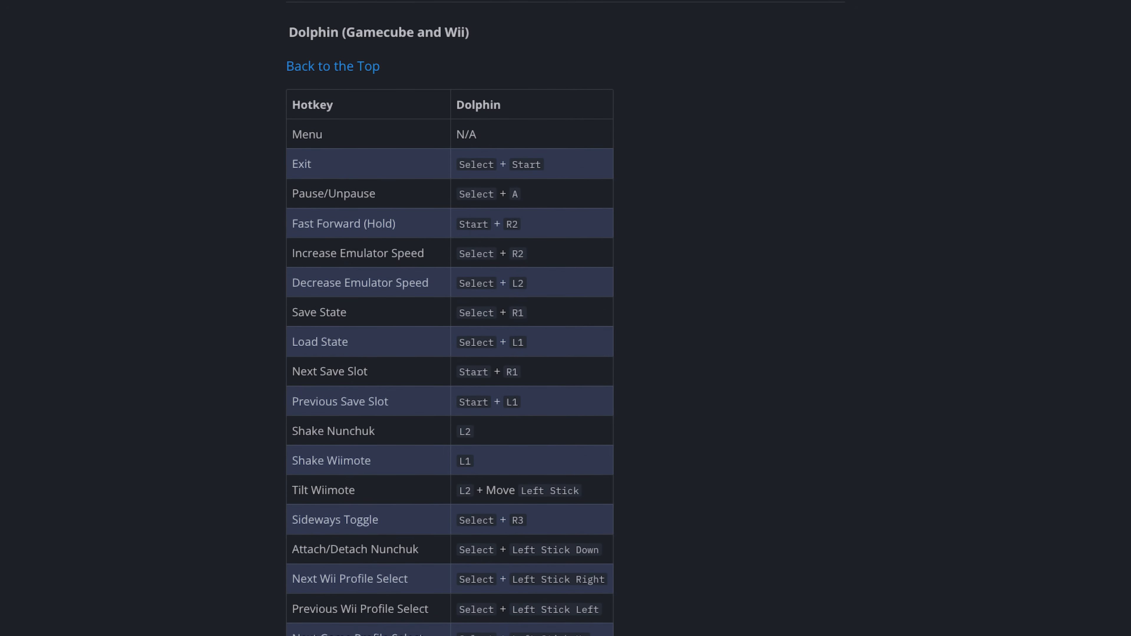
scroll(450, 318, "down", 3)
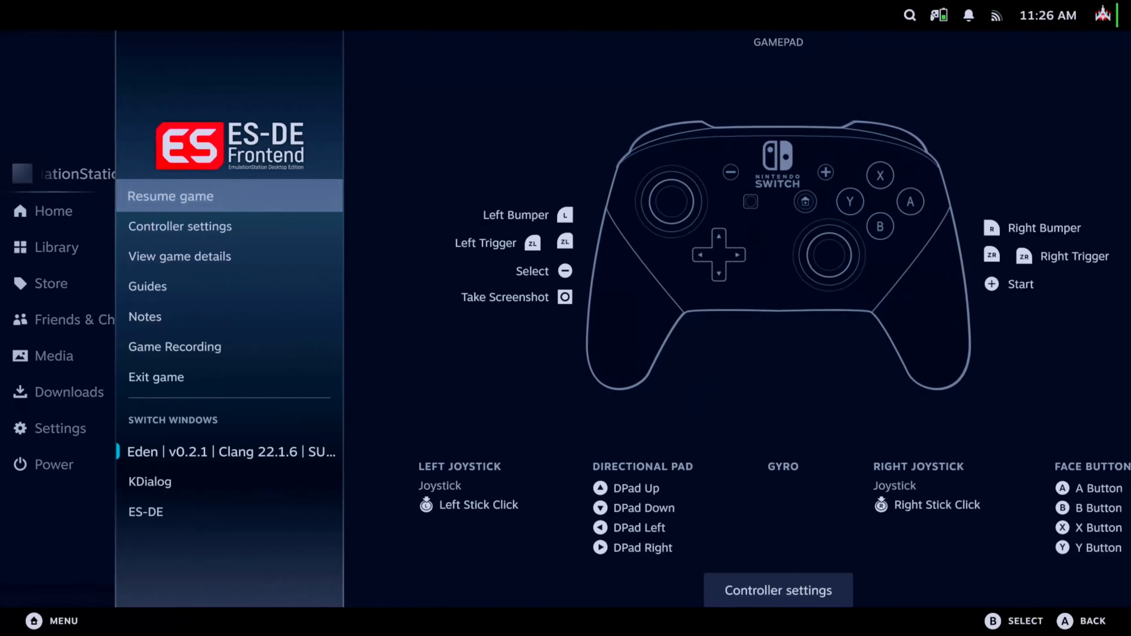
Step: Switch from the running ES-DE session to the window titled only Eden, which holds the emulator's close confirmation
key("Down")
key("Down")
key("Down")
key("Down")
key("Down")
key("Down")
key("Down")
key("Down")
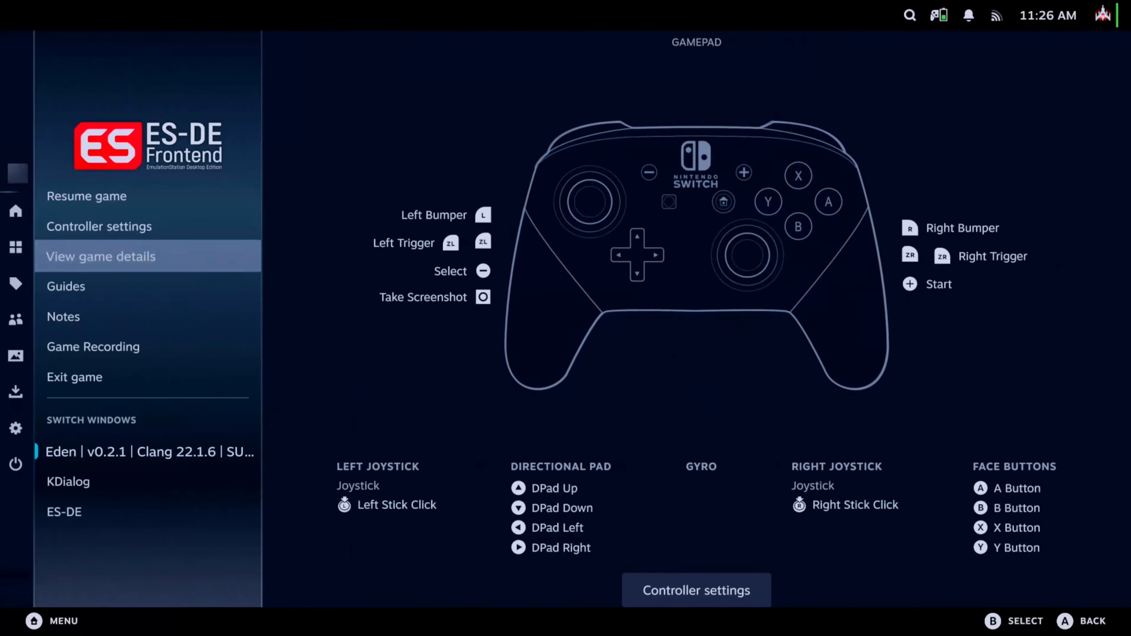
key("Up")
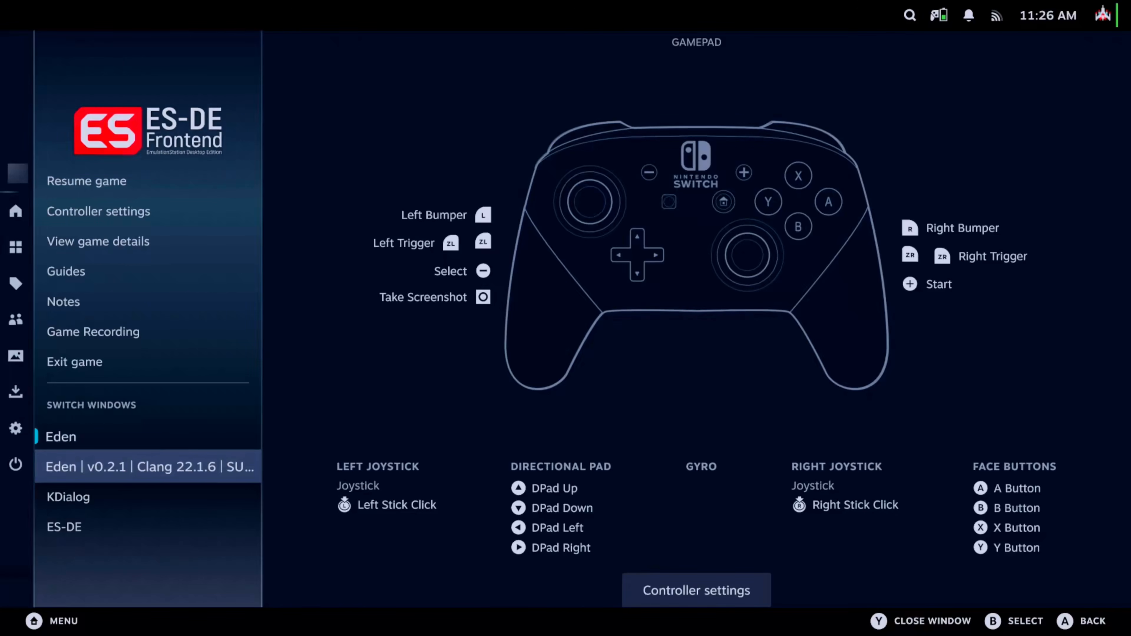
key("Down")
key("Up")
key("Down")
key("Up")
key("Up")
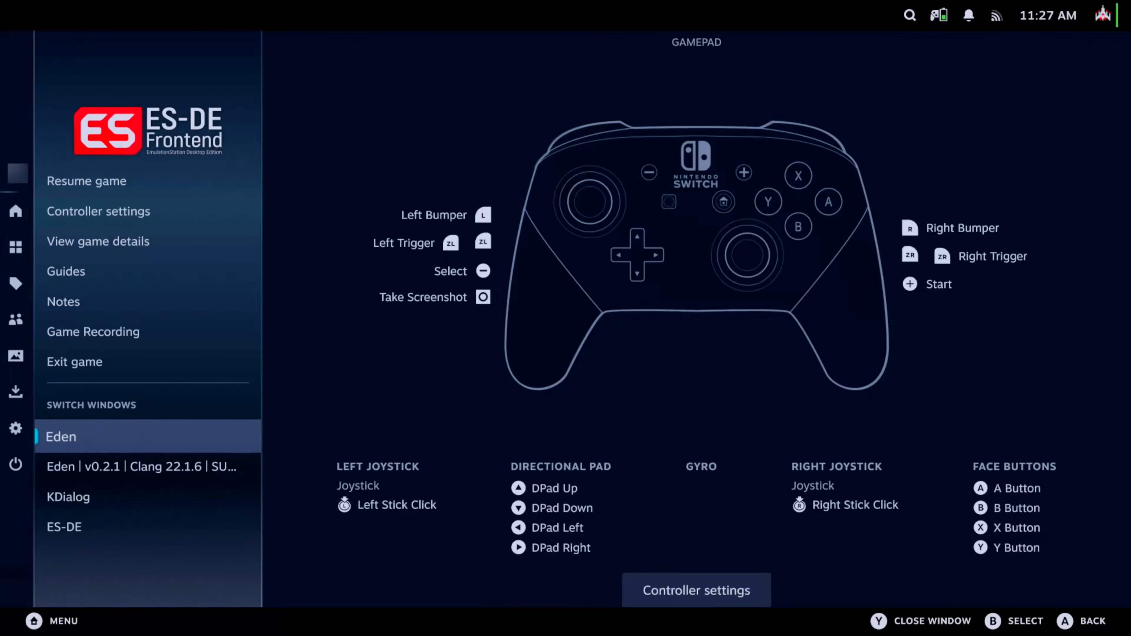
key("Return")
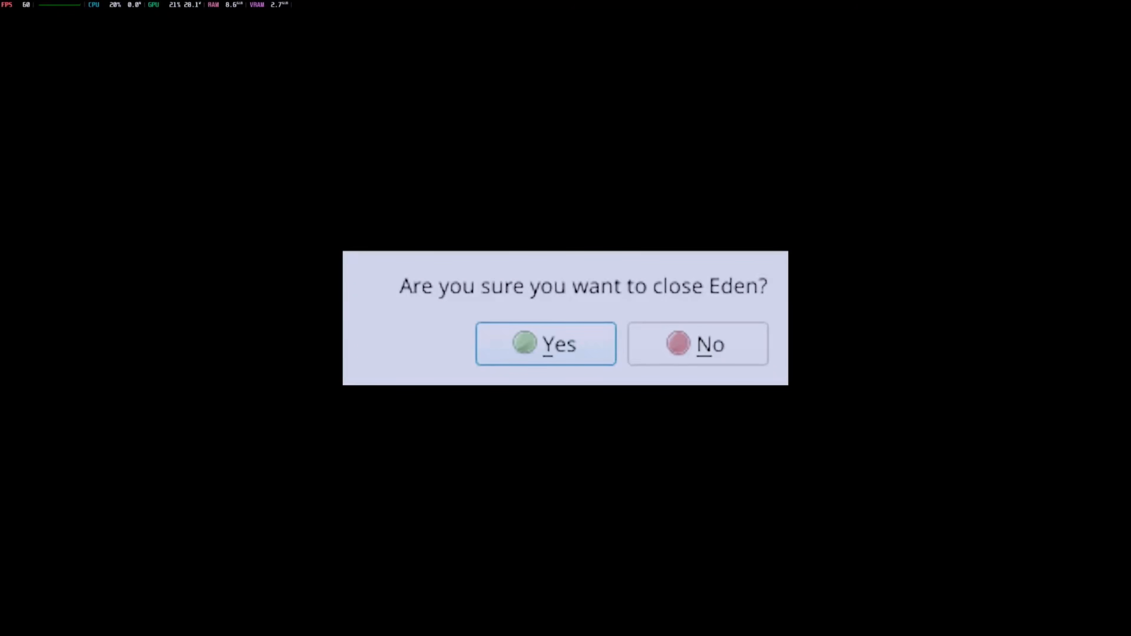
Step: Confirm closing the Eden emulator and switch back to the ES-DE window
key("Return")
key("ctrl+1")
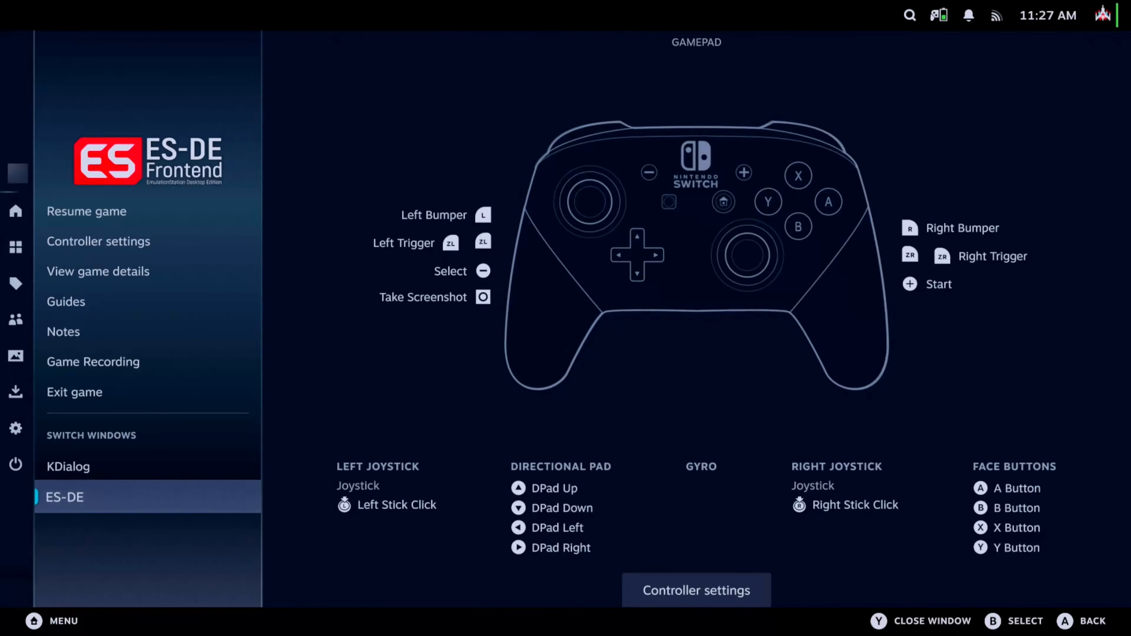
key("Return")
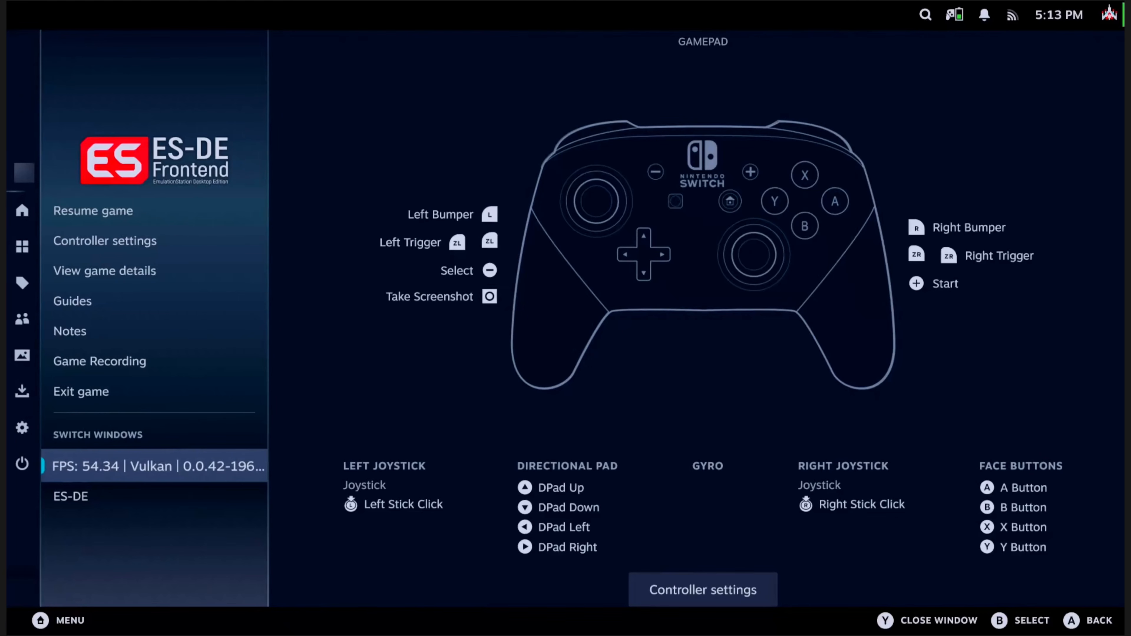
Step: Exit the whole ES-DE session through Steam while the emulated game is running, and confirm the exit
key("Down")
key("Up")
key("Up")
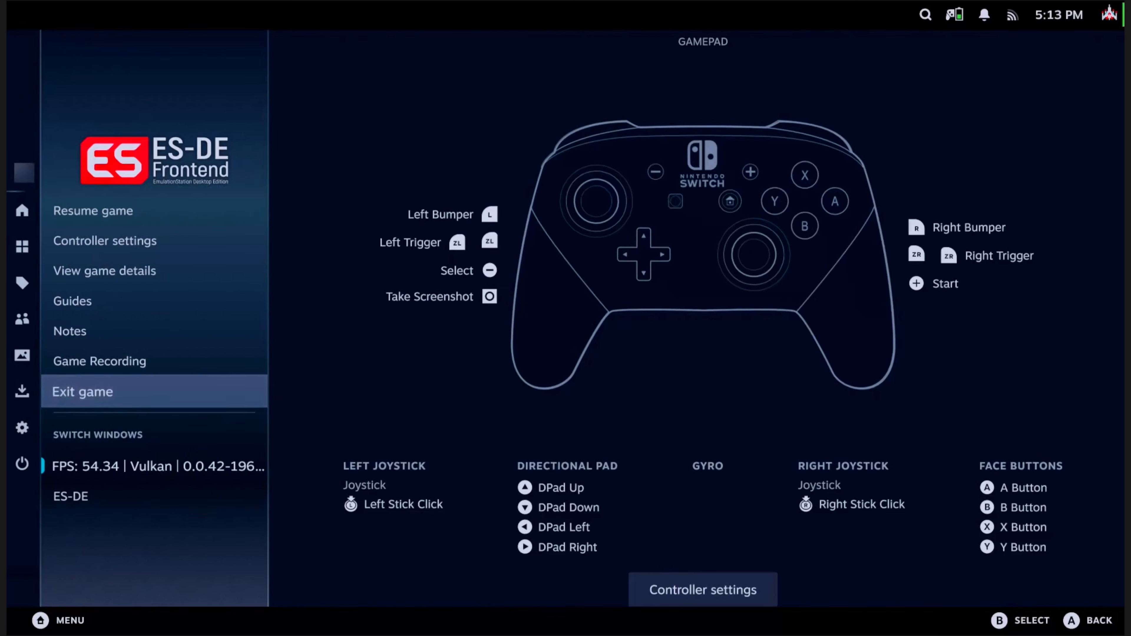
key("Return")
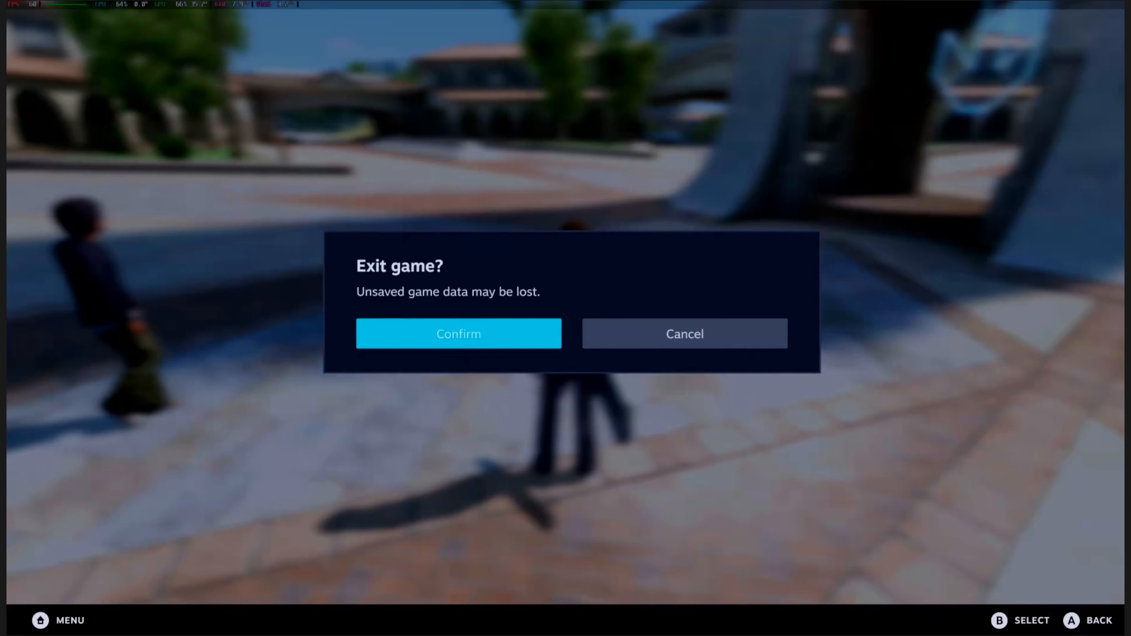
key("Return")
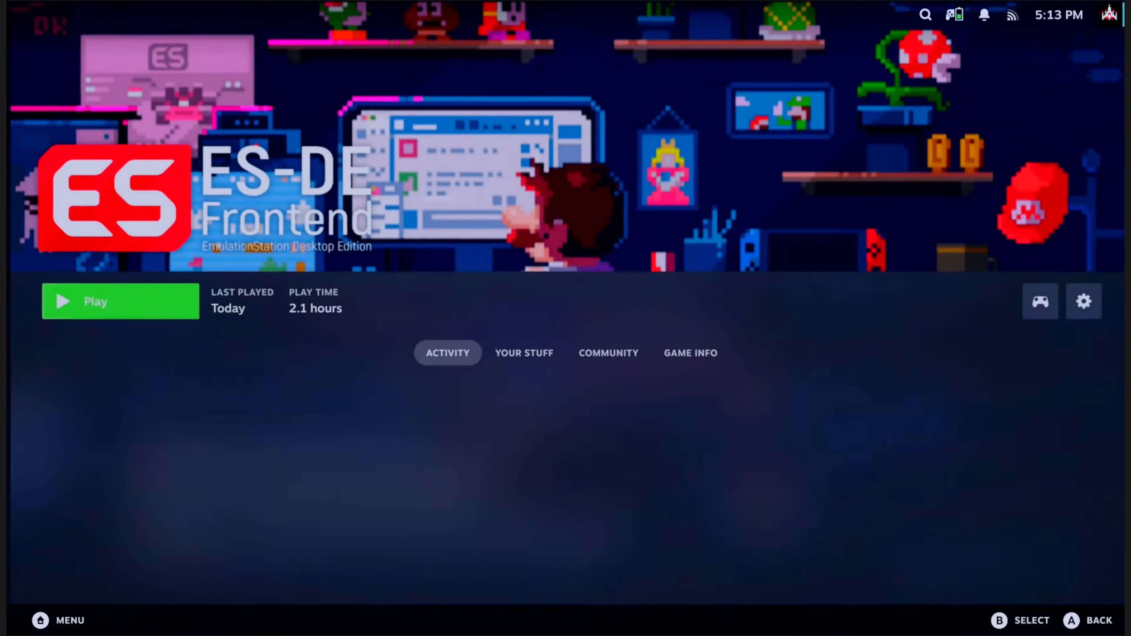
key("Left")
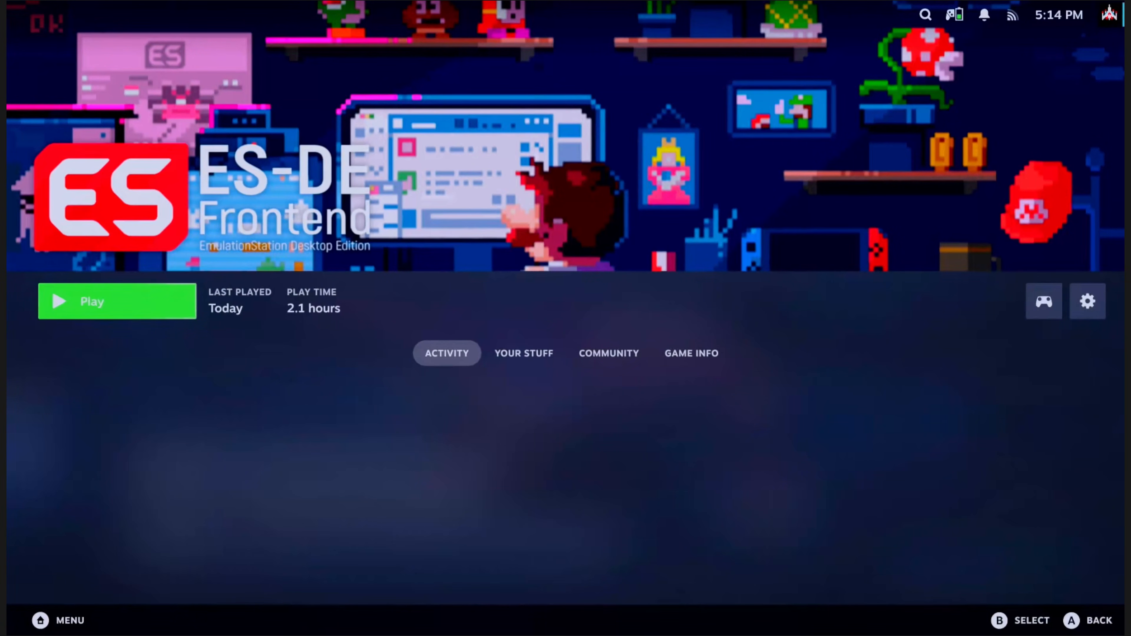